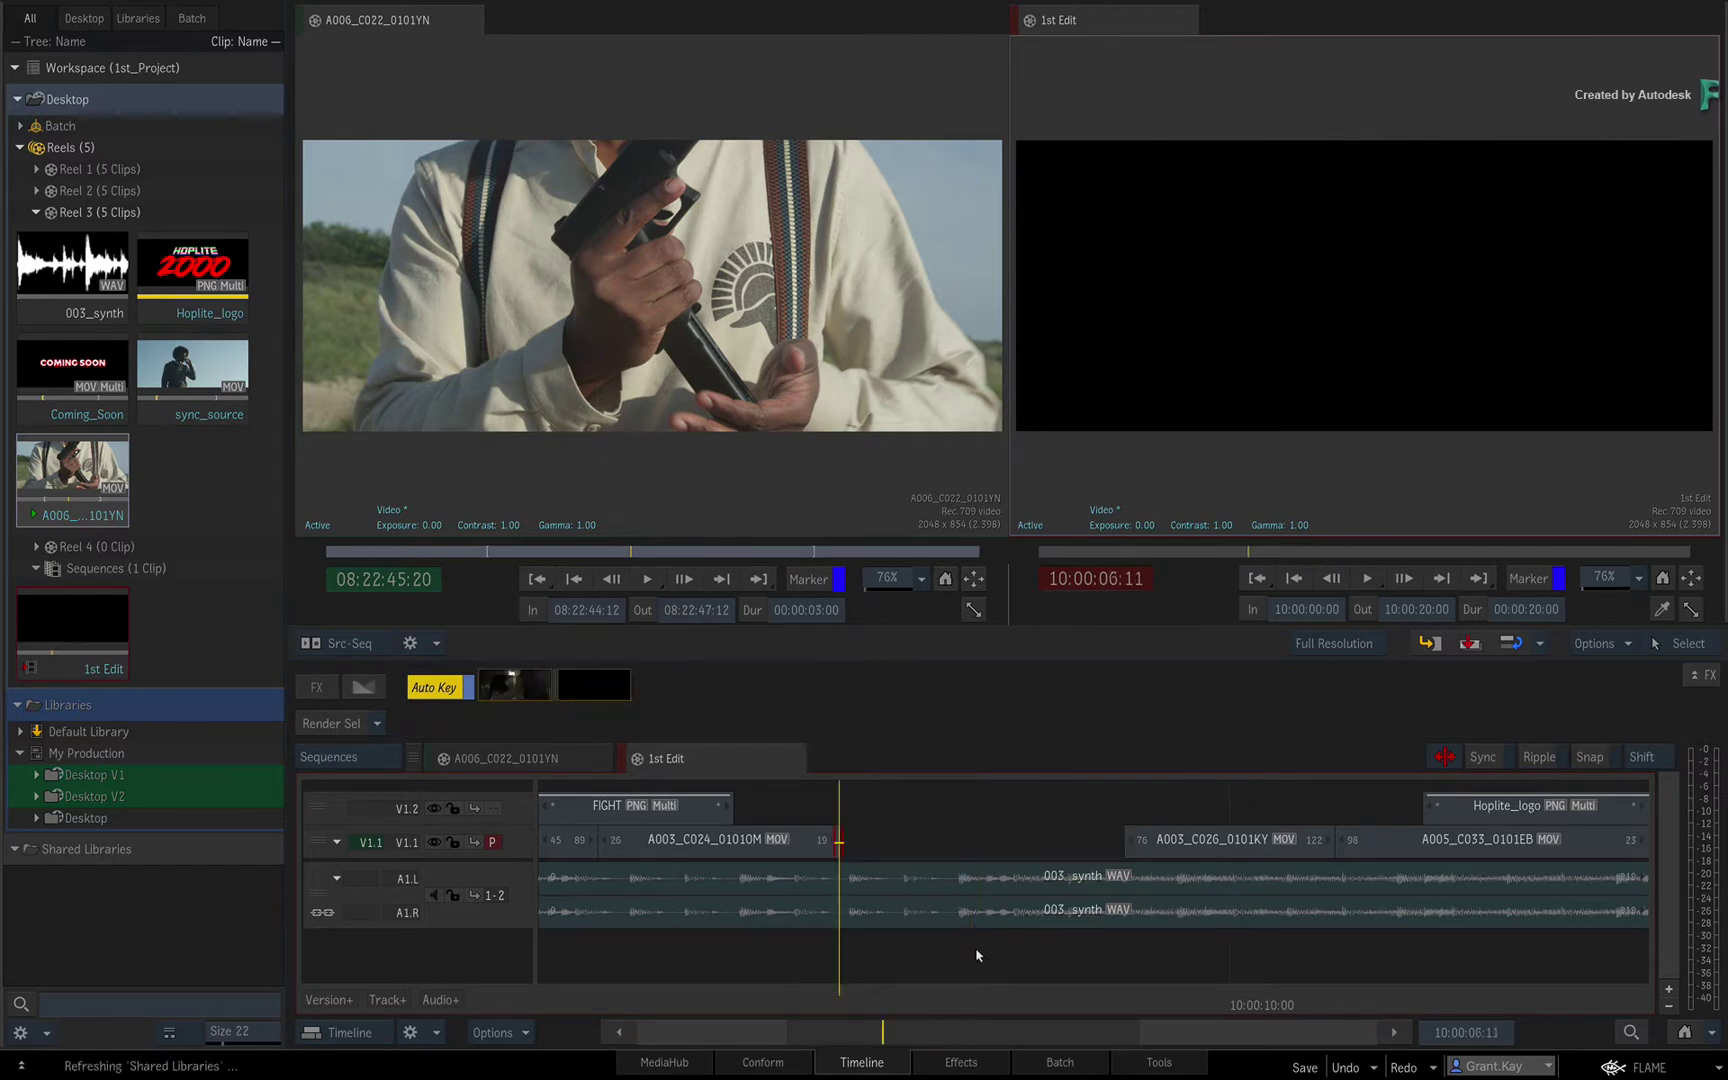
# Edit A006_C022_0101YN into the V1.1 gap, review it, then undo to restore the gap
pyautogui.click(1468, 644)
pyautogui.moveTo(1152, 1004); pyautogui.dragTo(985, 980)
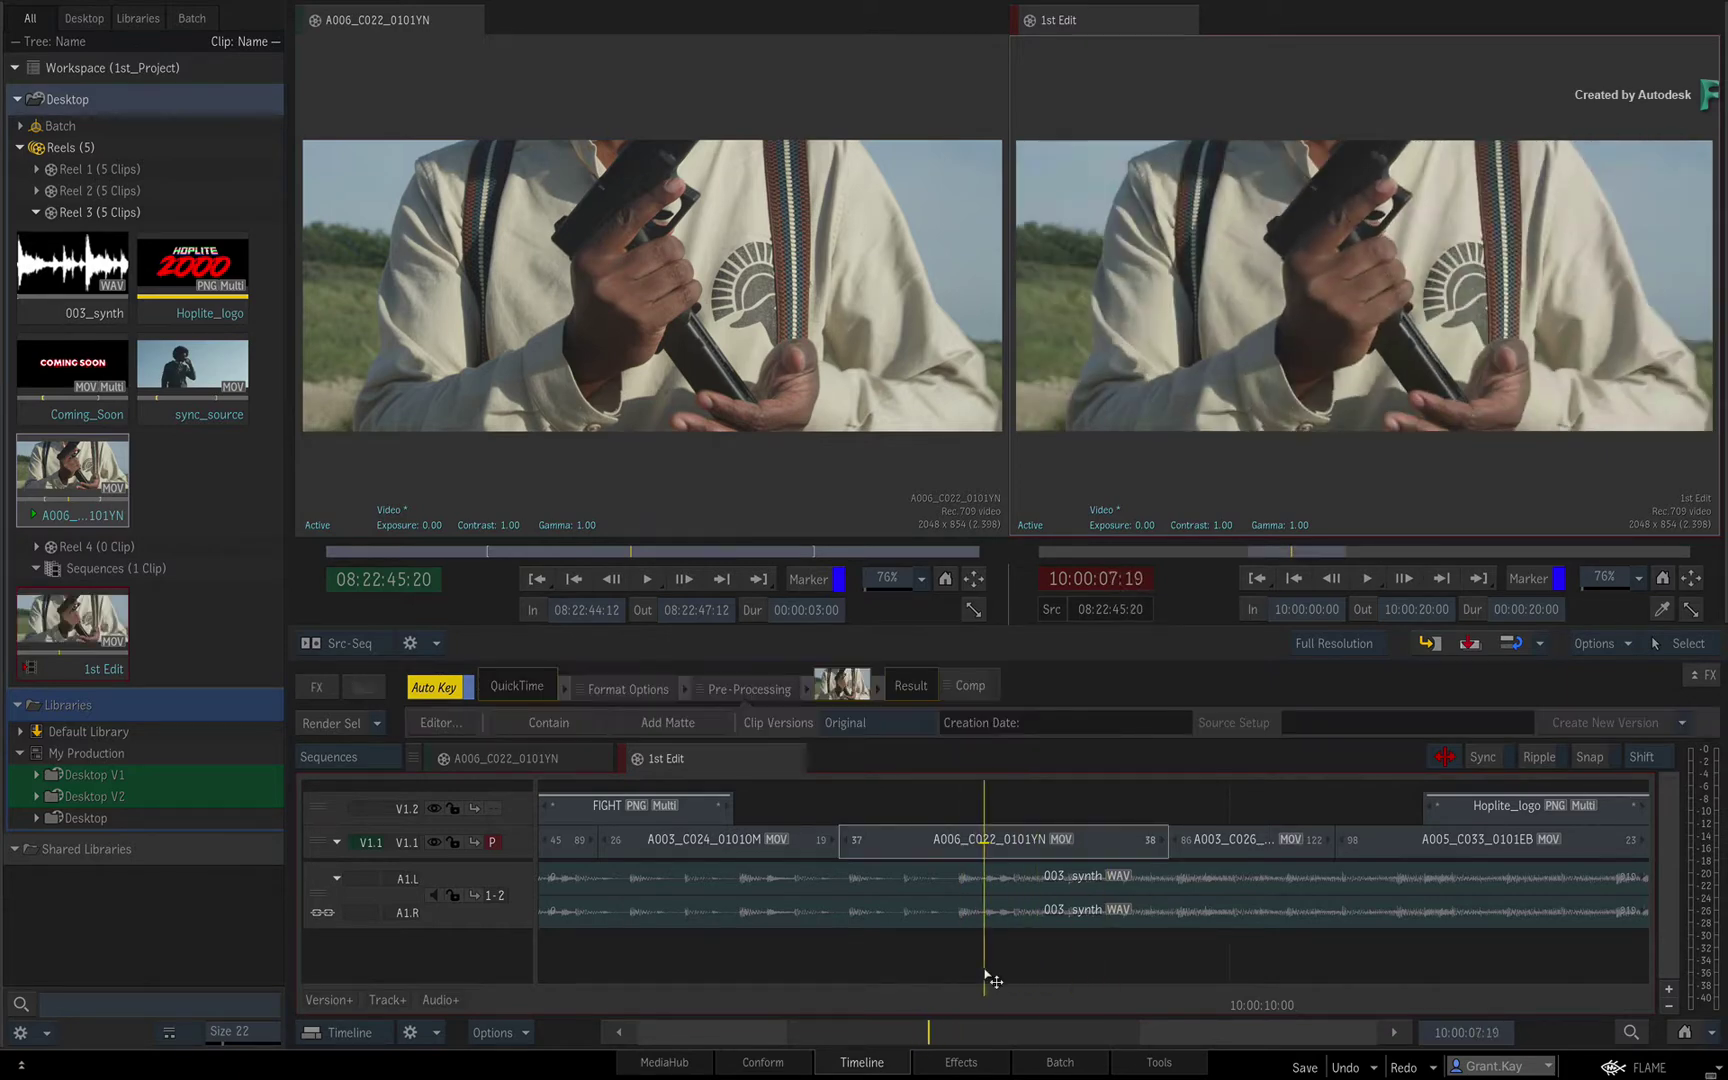
pyautogui.hotkey('ctrl', 'z')
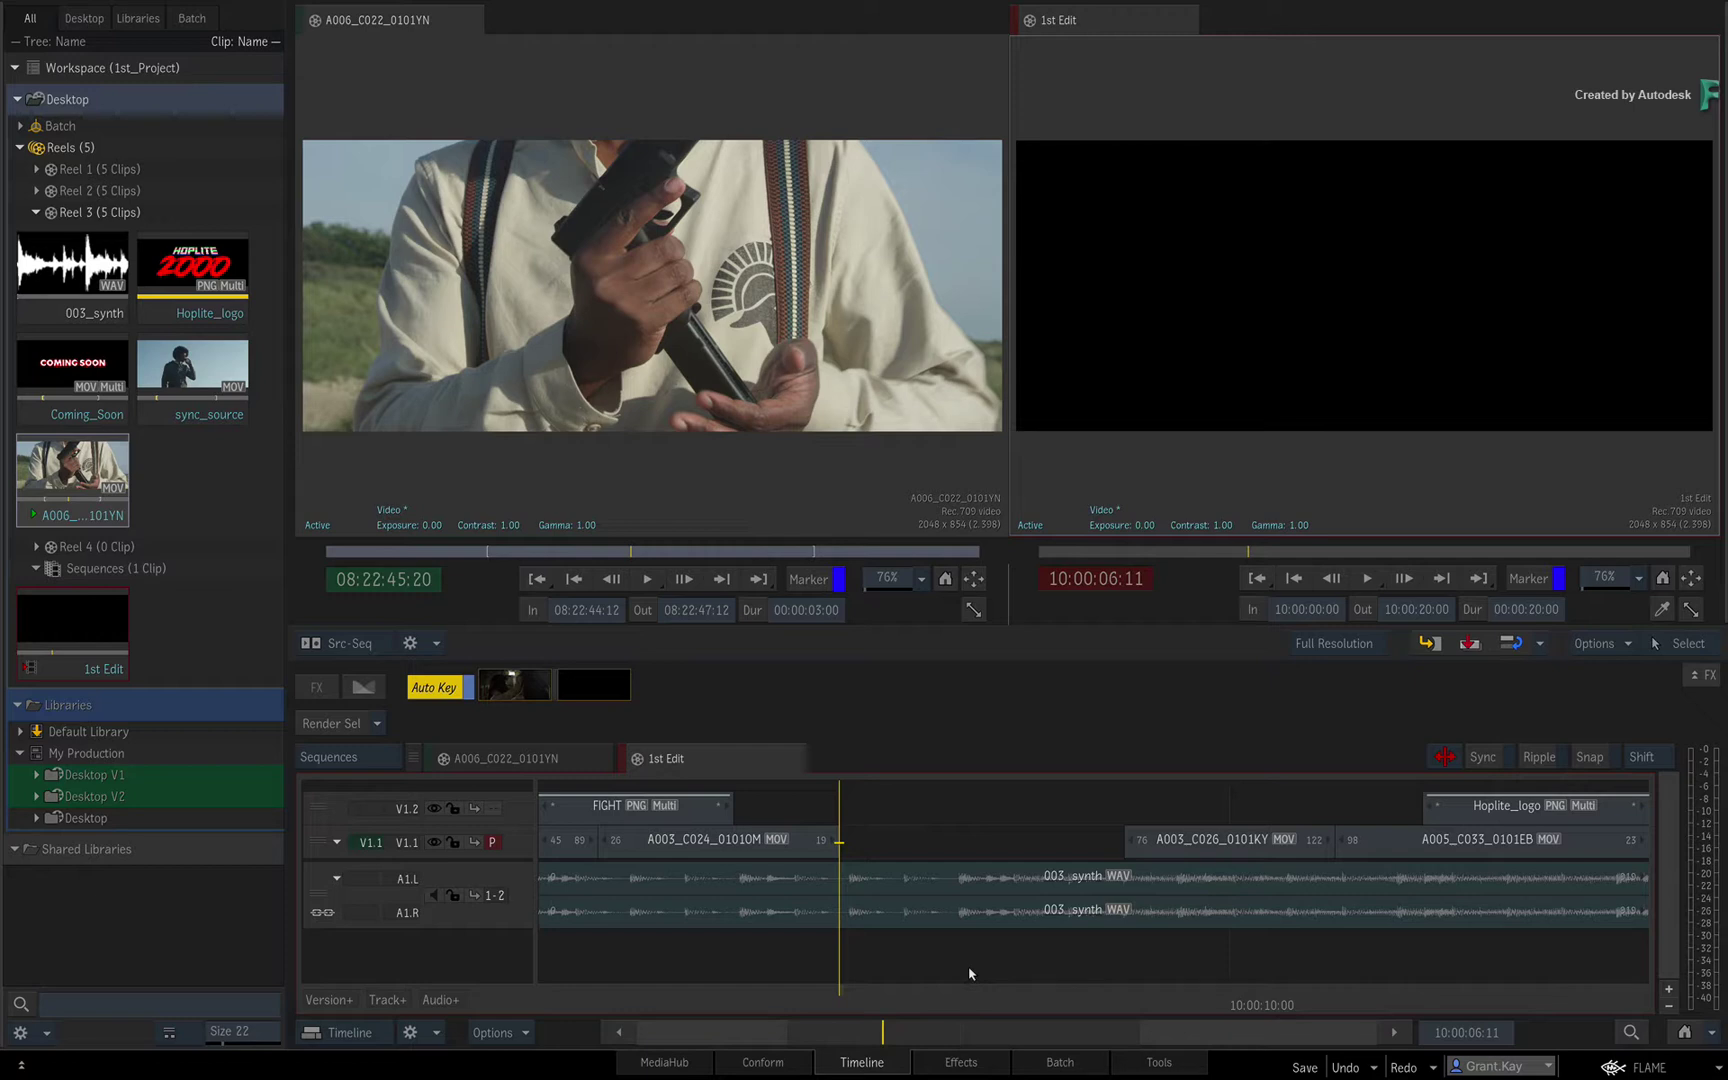
# With snapping toggled, place A006_C022_0101YN on V1.1 at 10:00:07:14, then undo it
pyautogui.click(1593, 757)
pyautogui.moveTo(104, 470); pyautogui.dragTo(845, 848)
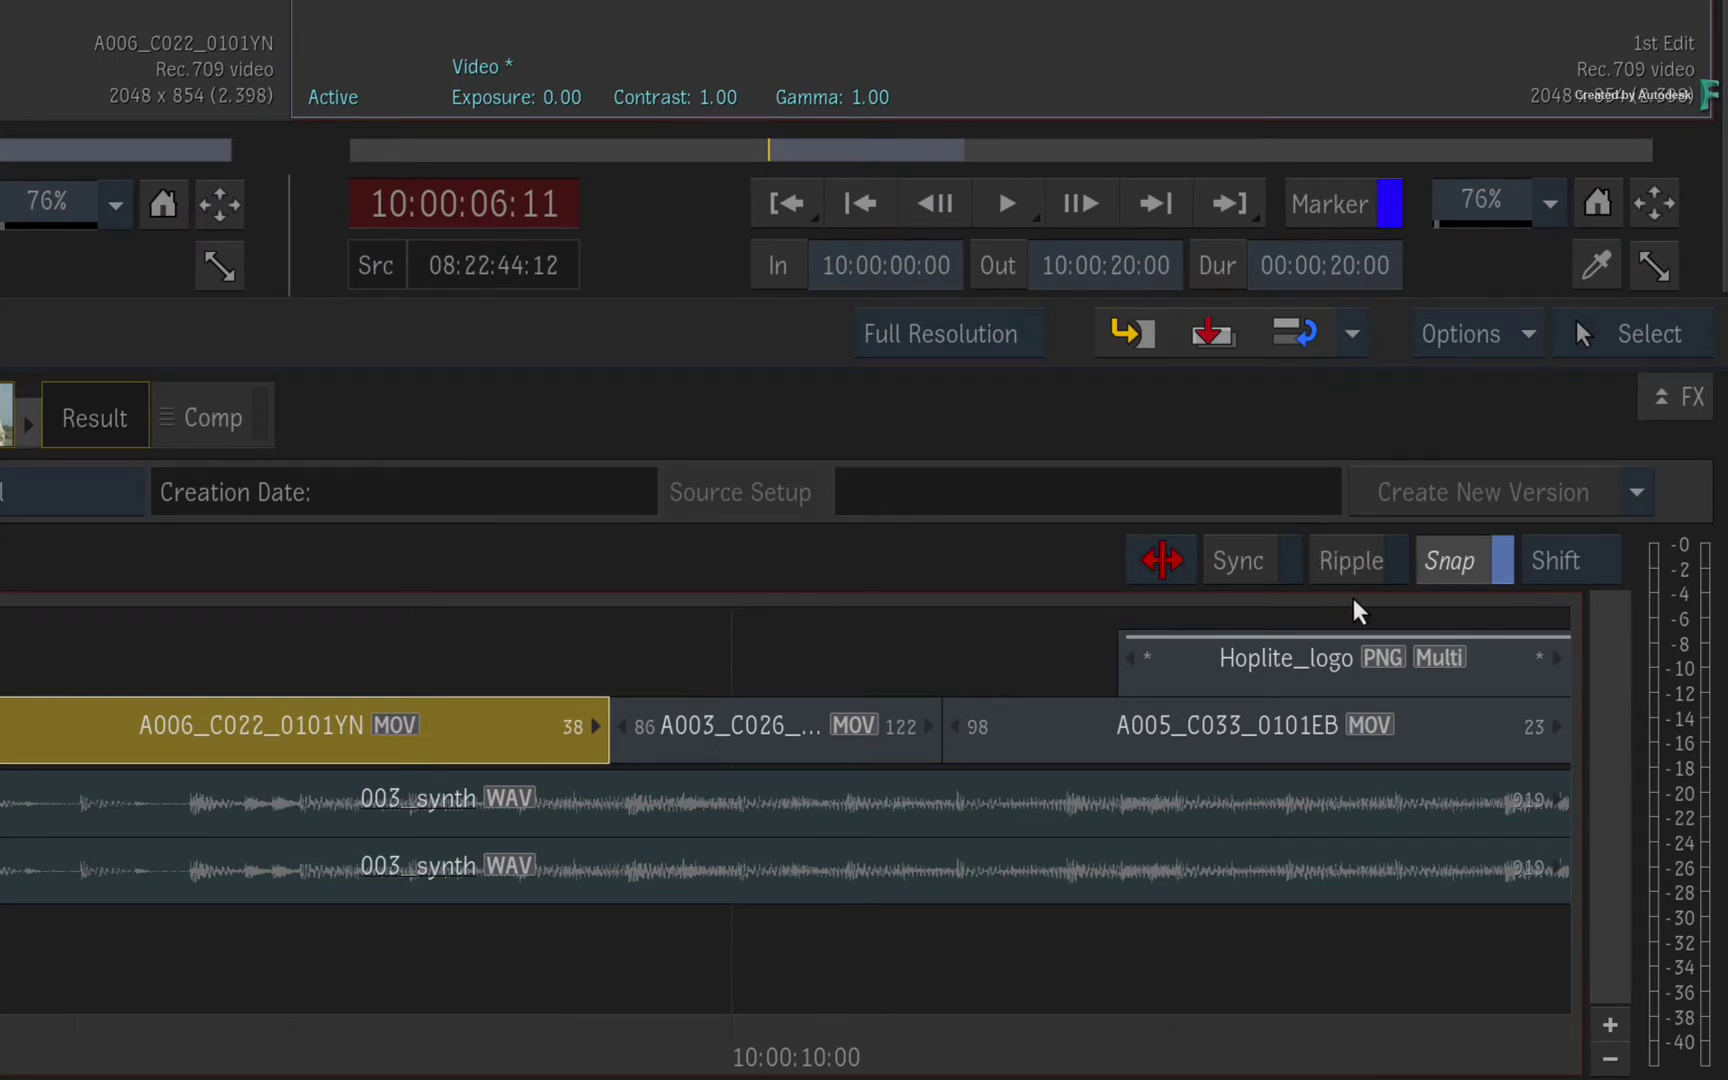
pyautogui.click(1454, 567)
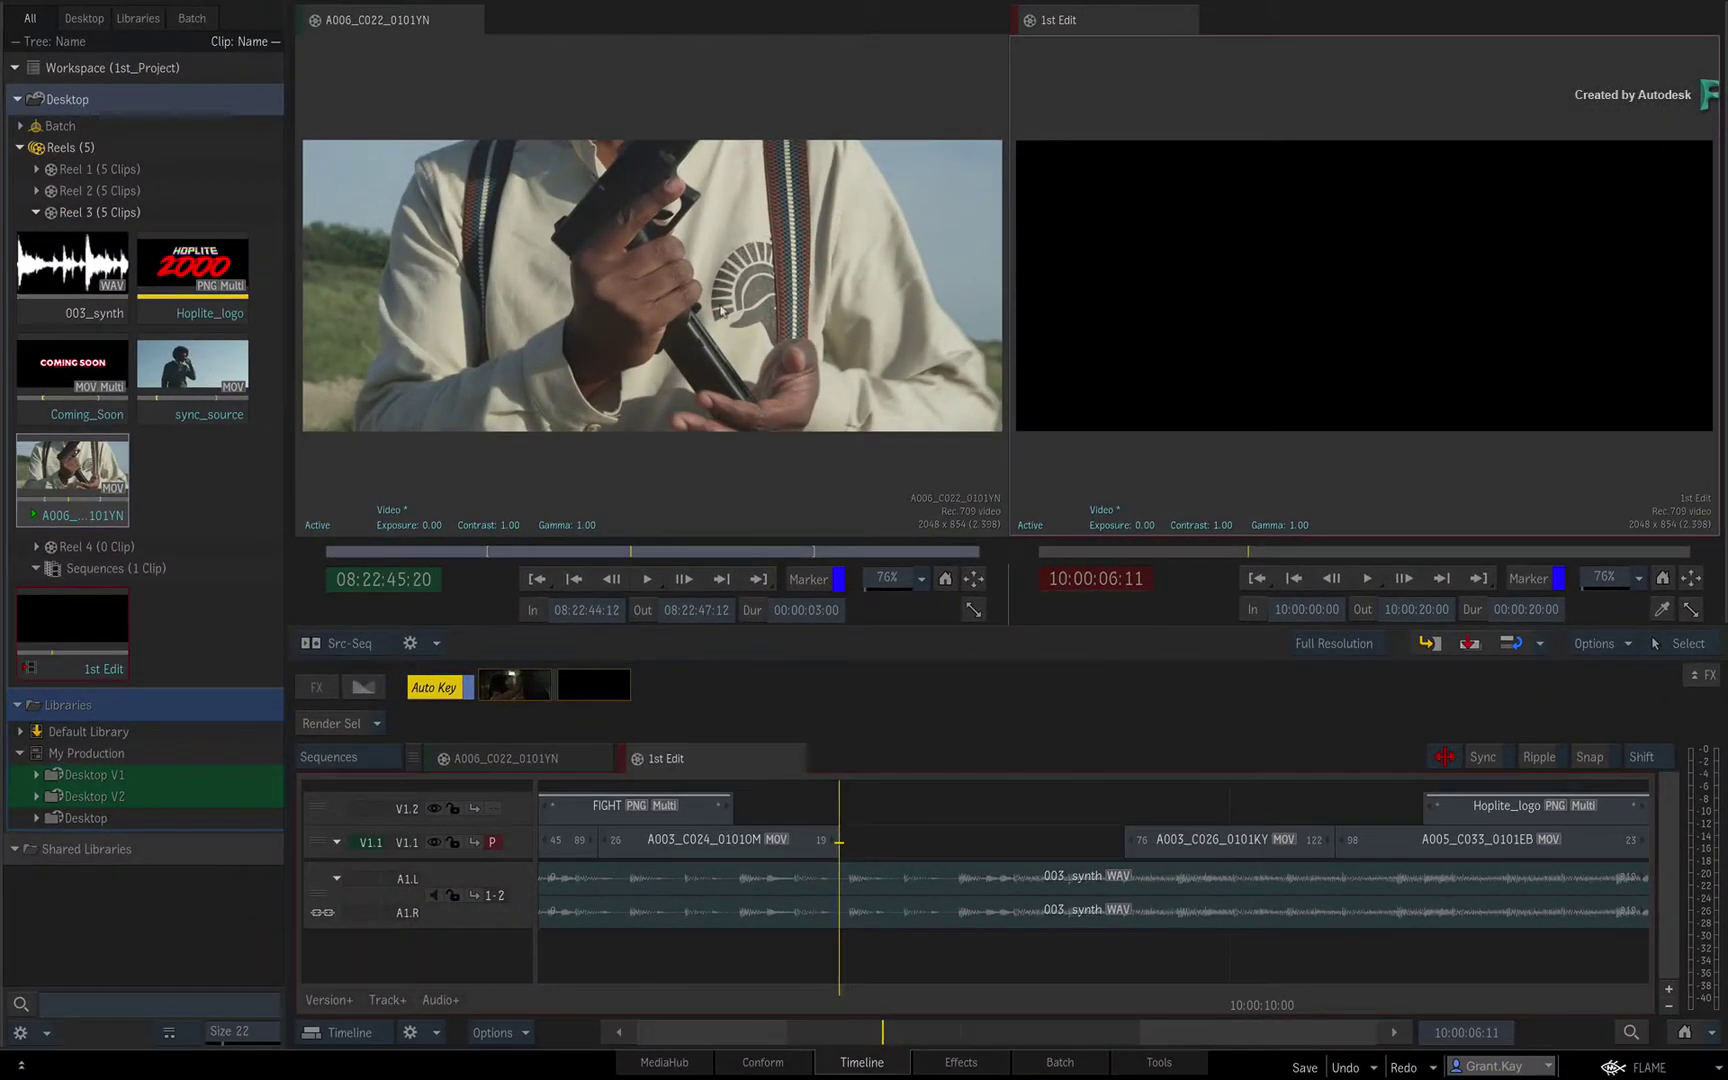
pyautogui.moveTo(709, 331); pyautogui.dragTo(935, 829)
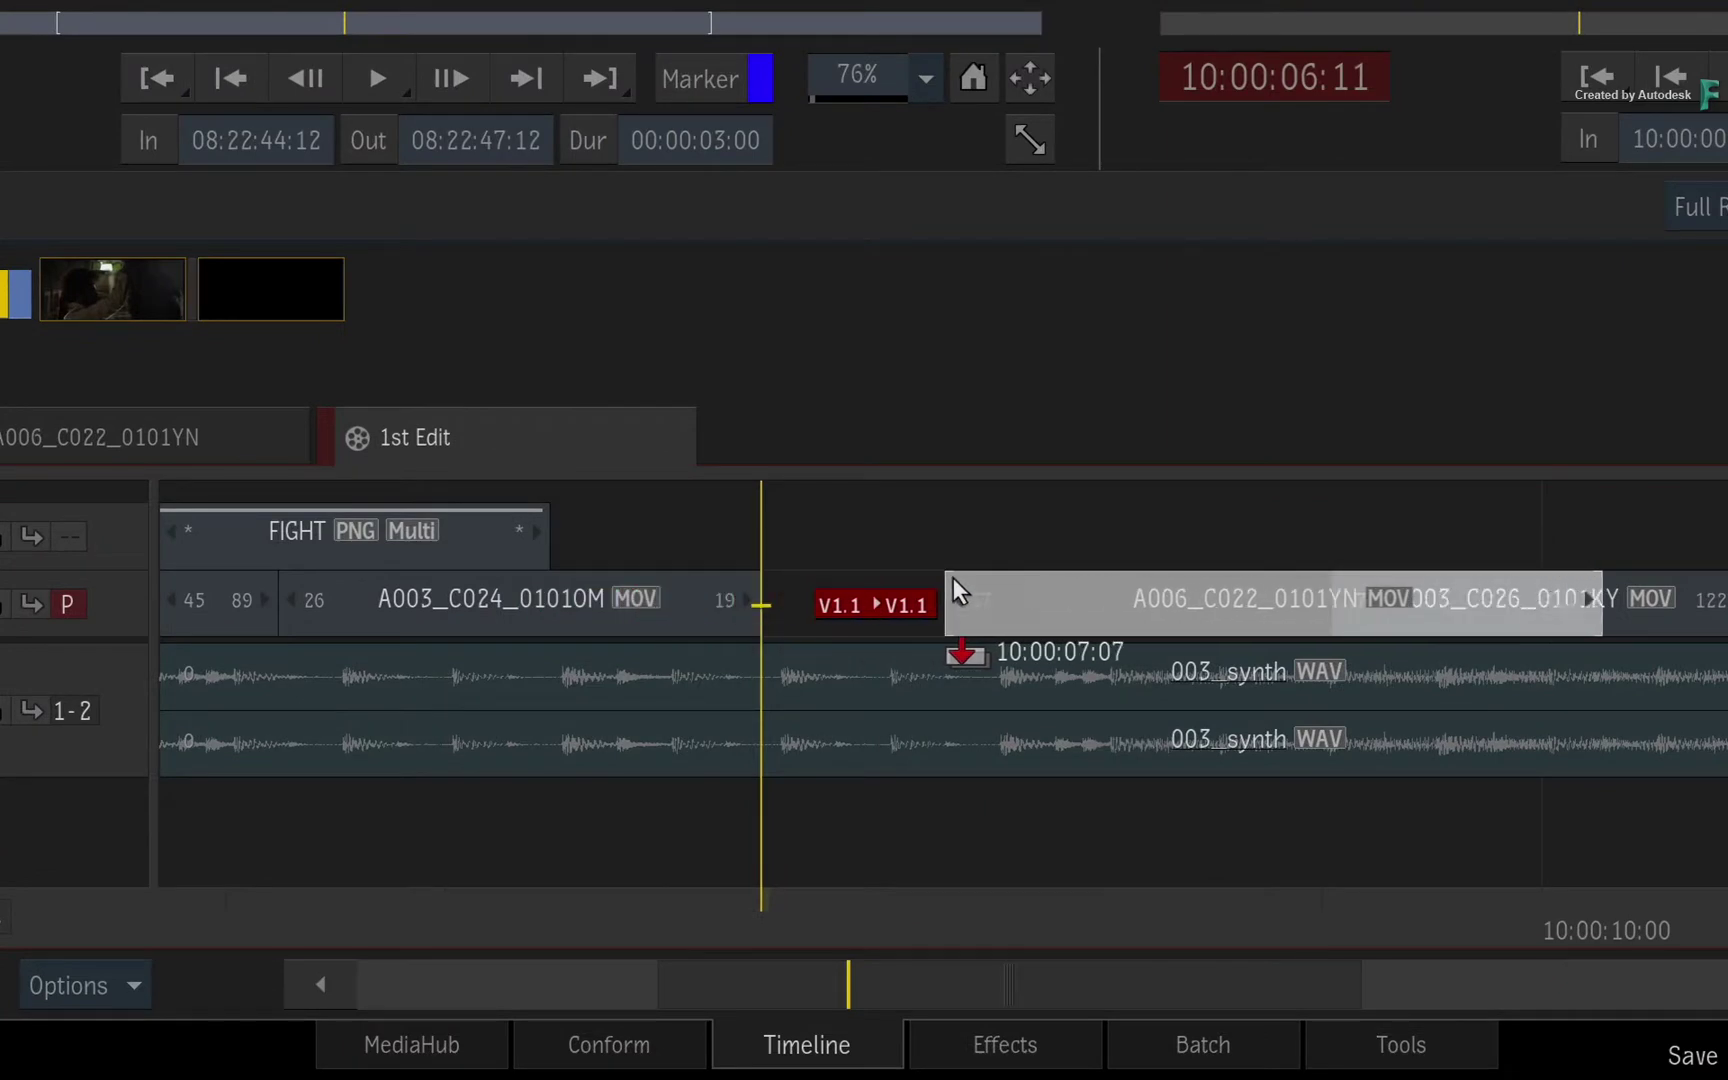
pyautogui.moveTo(953, 576); pyautogui.dragTo(768, 600)
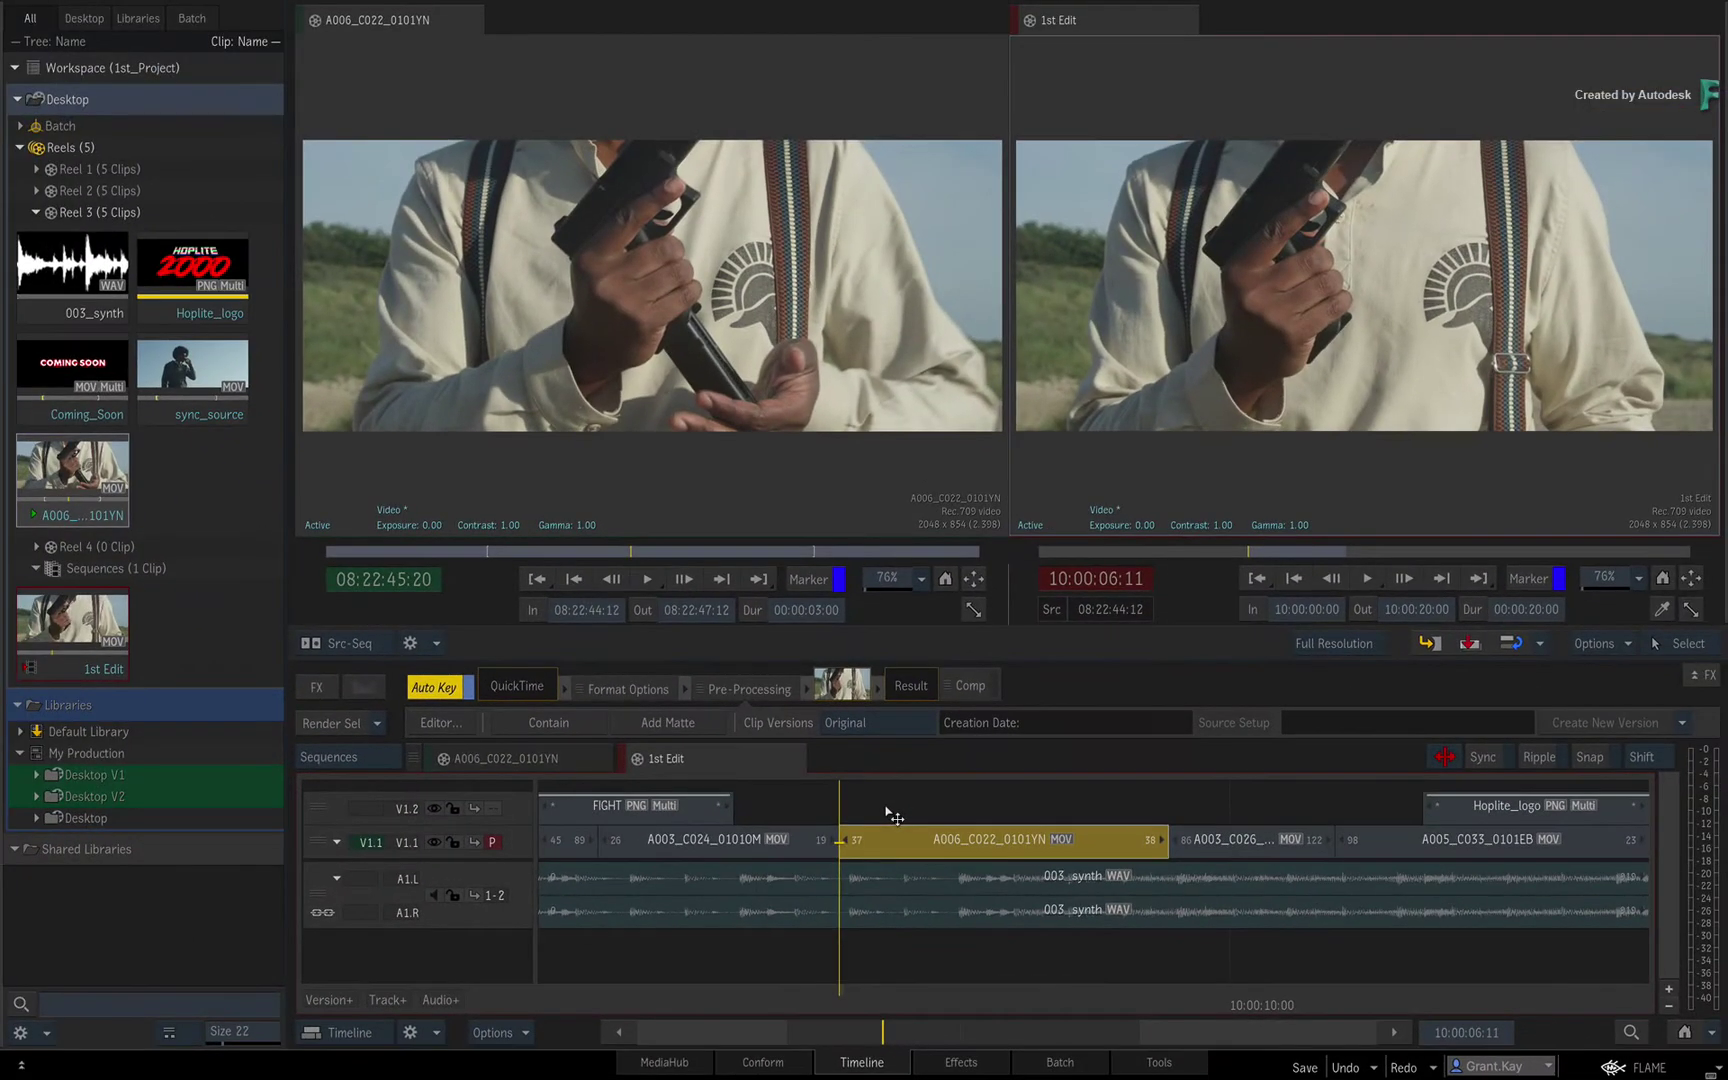
pyautogui.hotkey('ctrl', 'z')
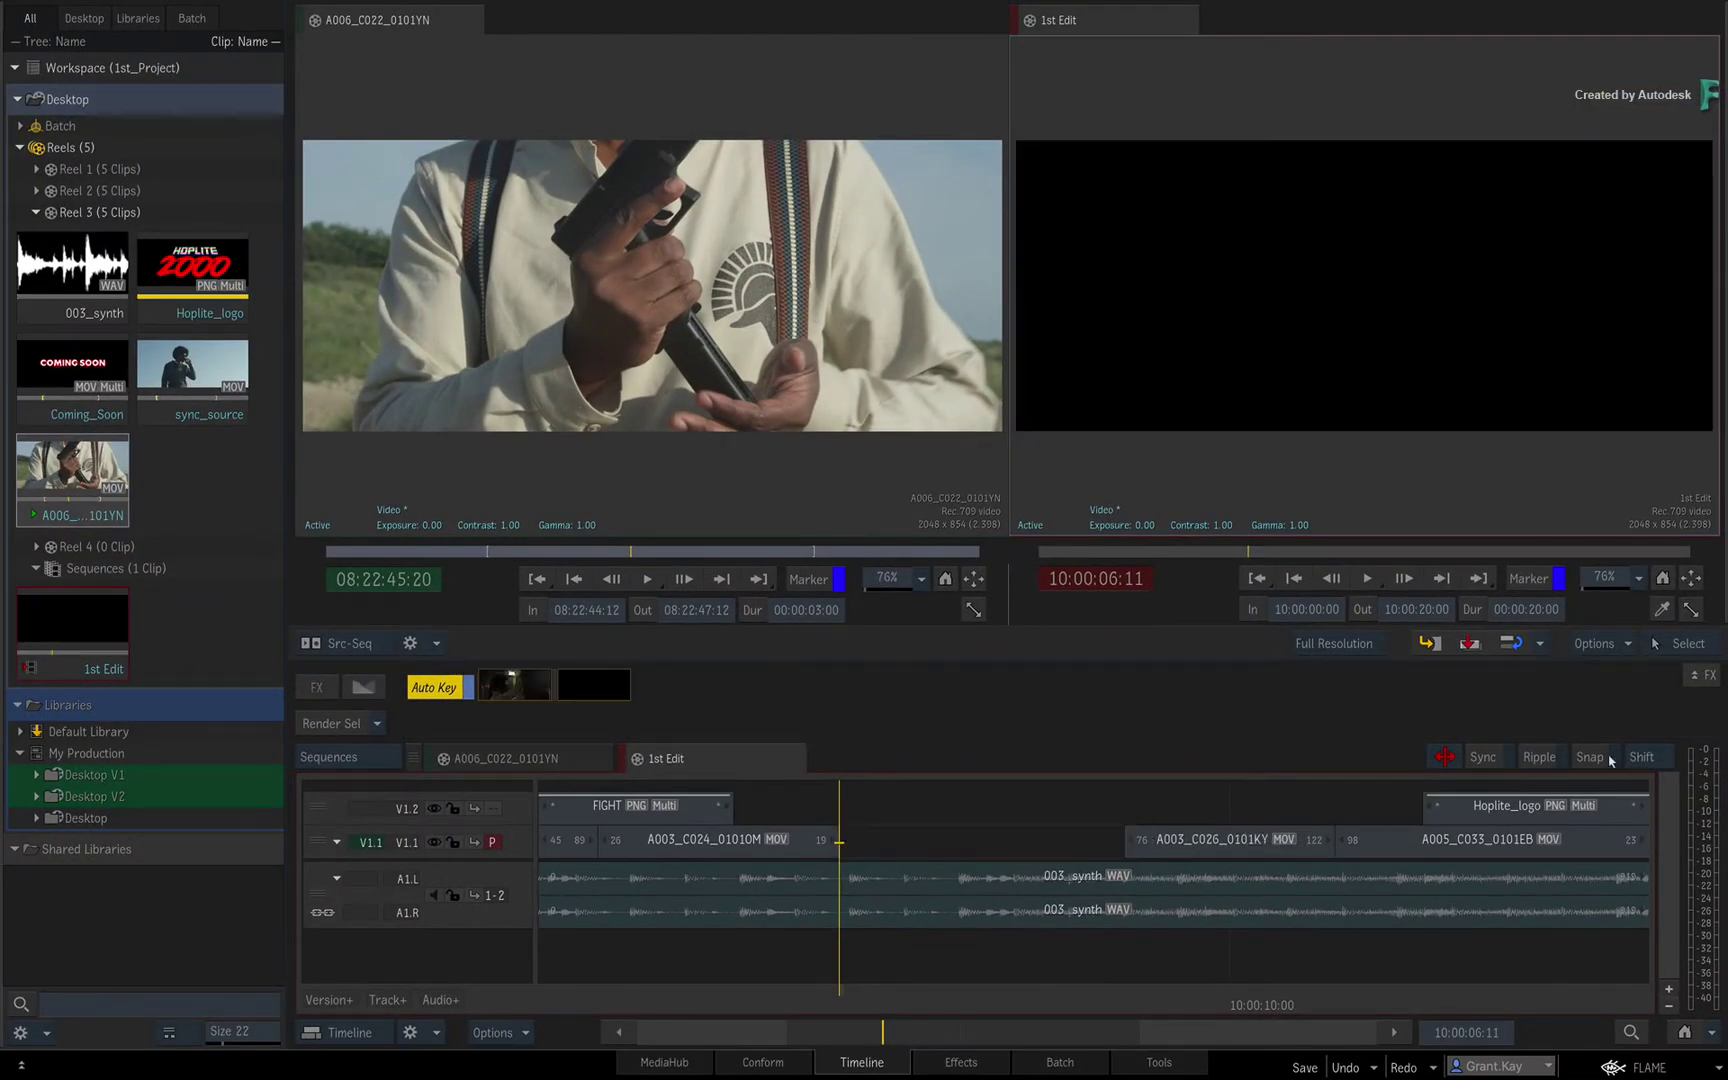
# Turn snapping on and snap sync_source to the playhead at 10:00:06:11
pyautogui.click(1597, 758)
pyautogui.moveTo(204, 370); pyautogui.dragTo(901, 844)
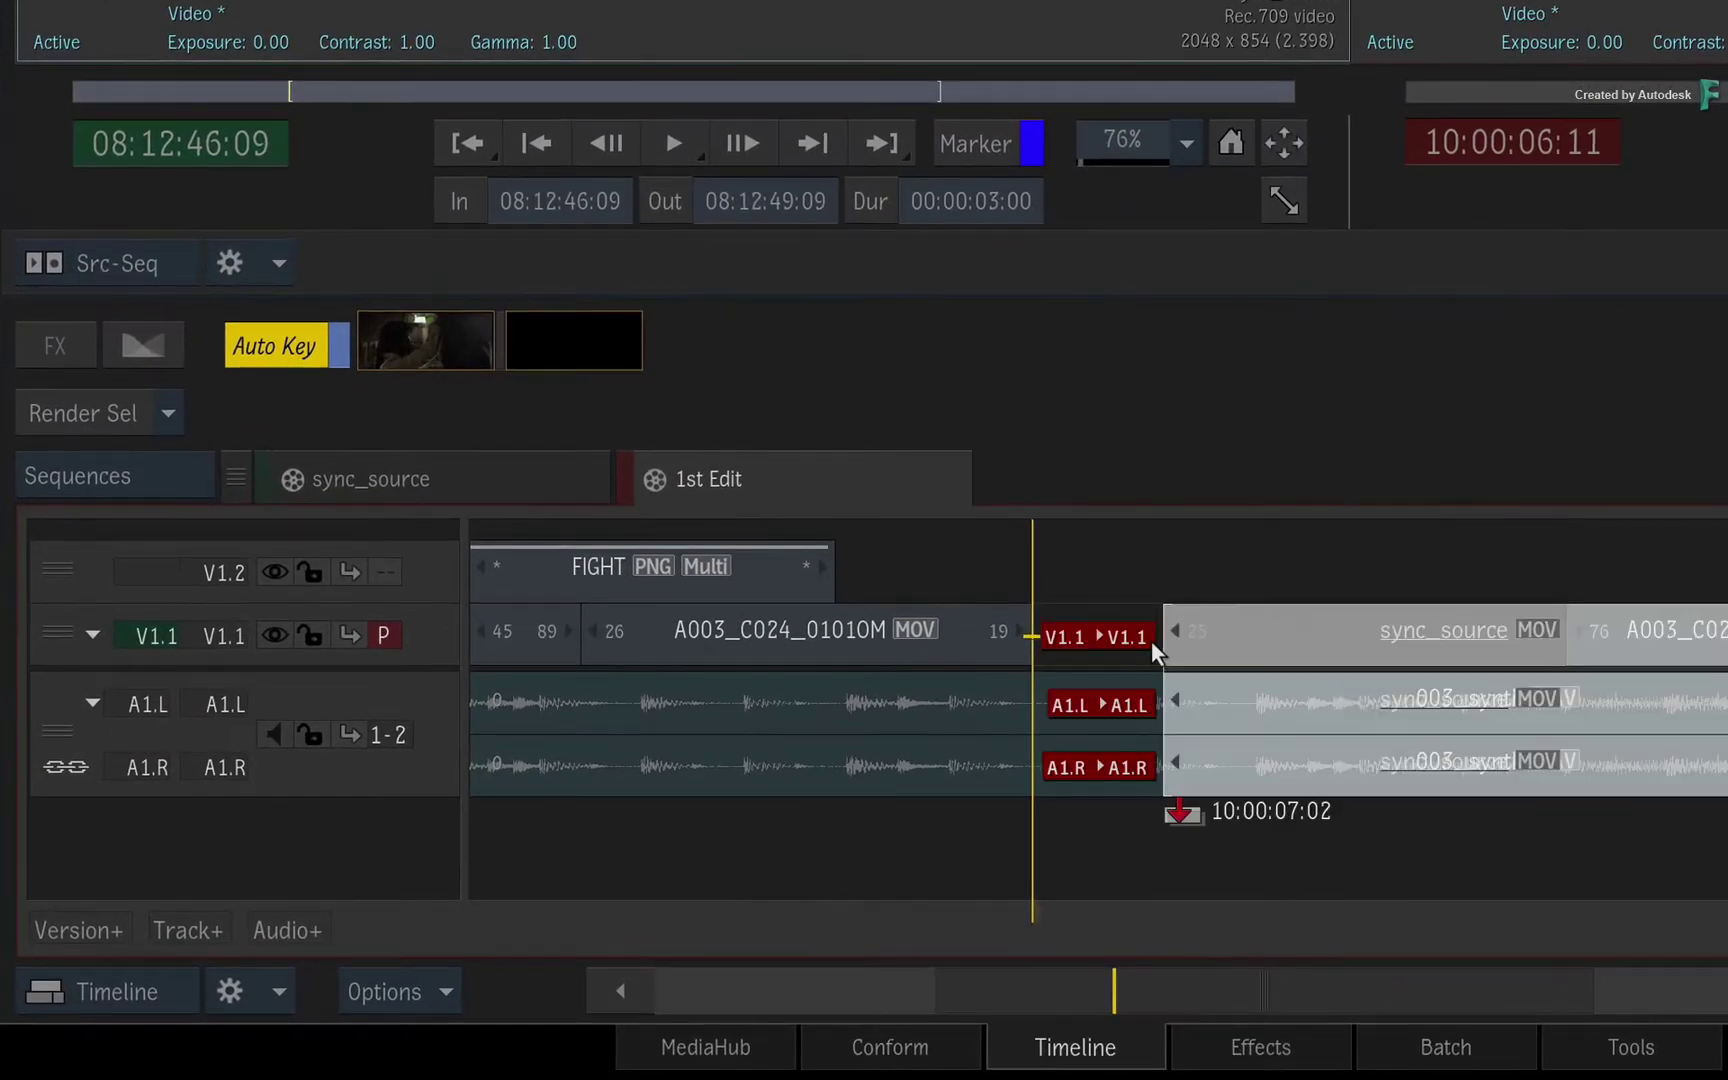
pyautogui.moveTo(1152, 640); pyautogui.dragTo(1044, 640)
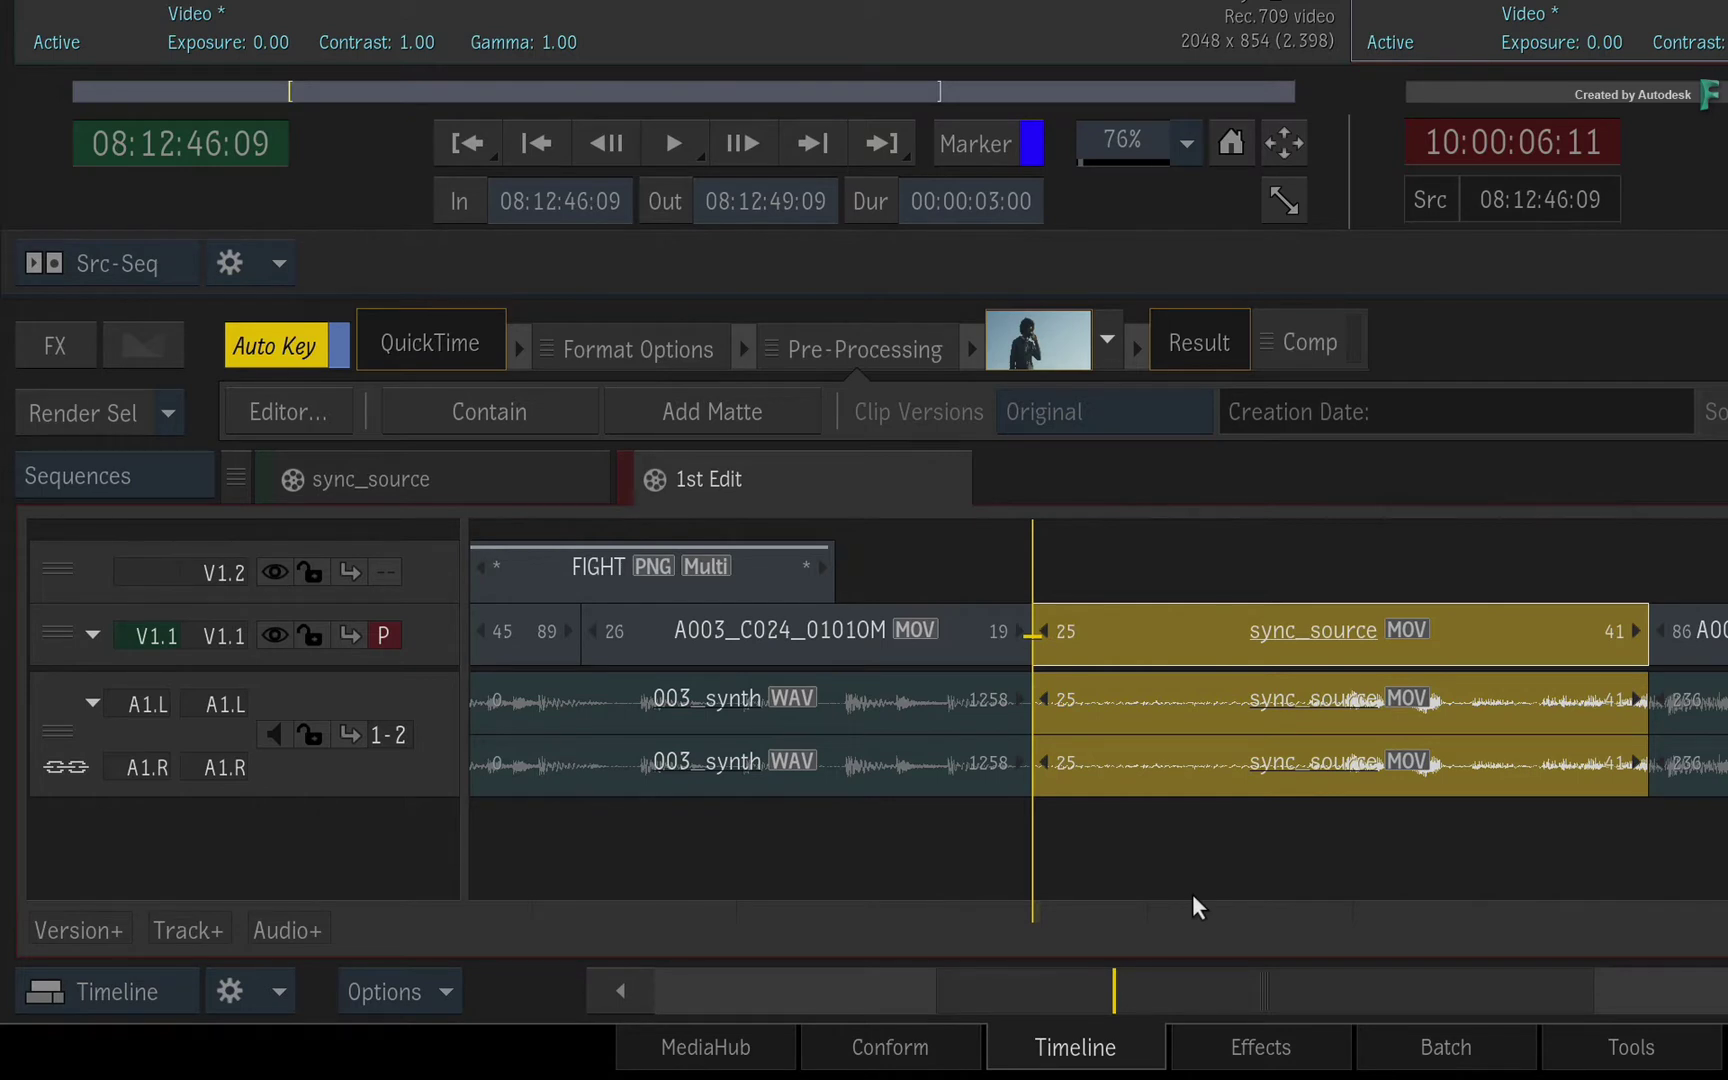
# Remove sync_source, lock the A1 audio track, and drop sync_source onto V1.1 again
pyautogui.hotkey('ctrl', 'z')
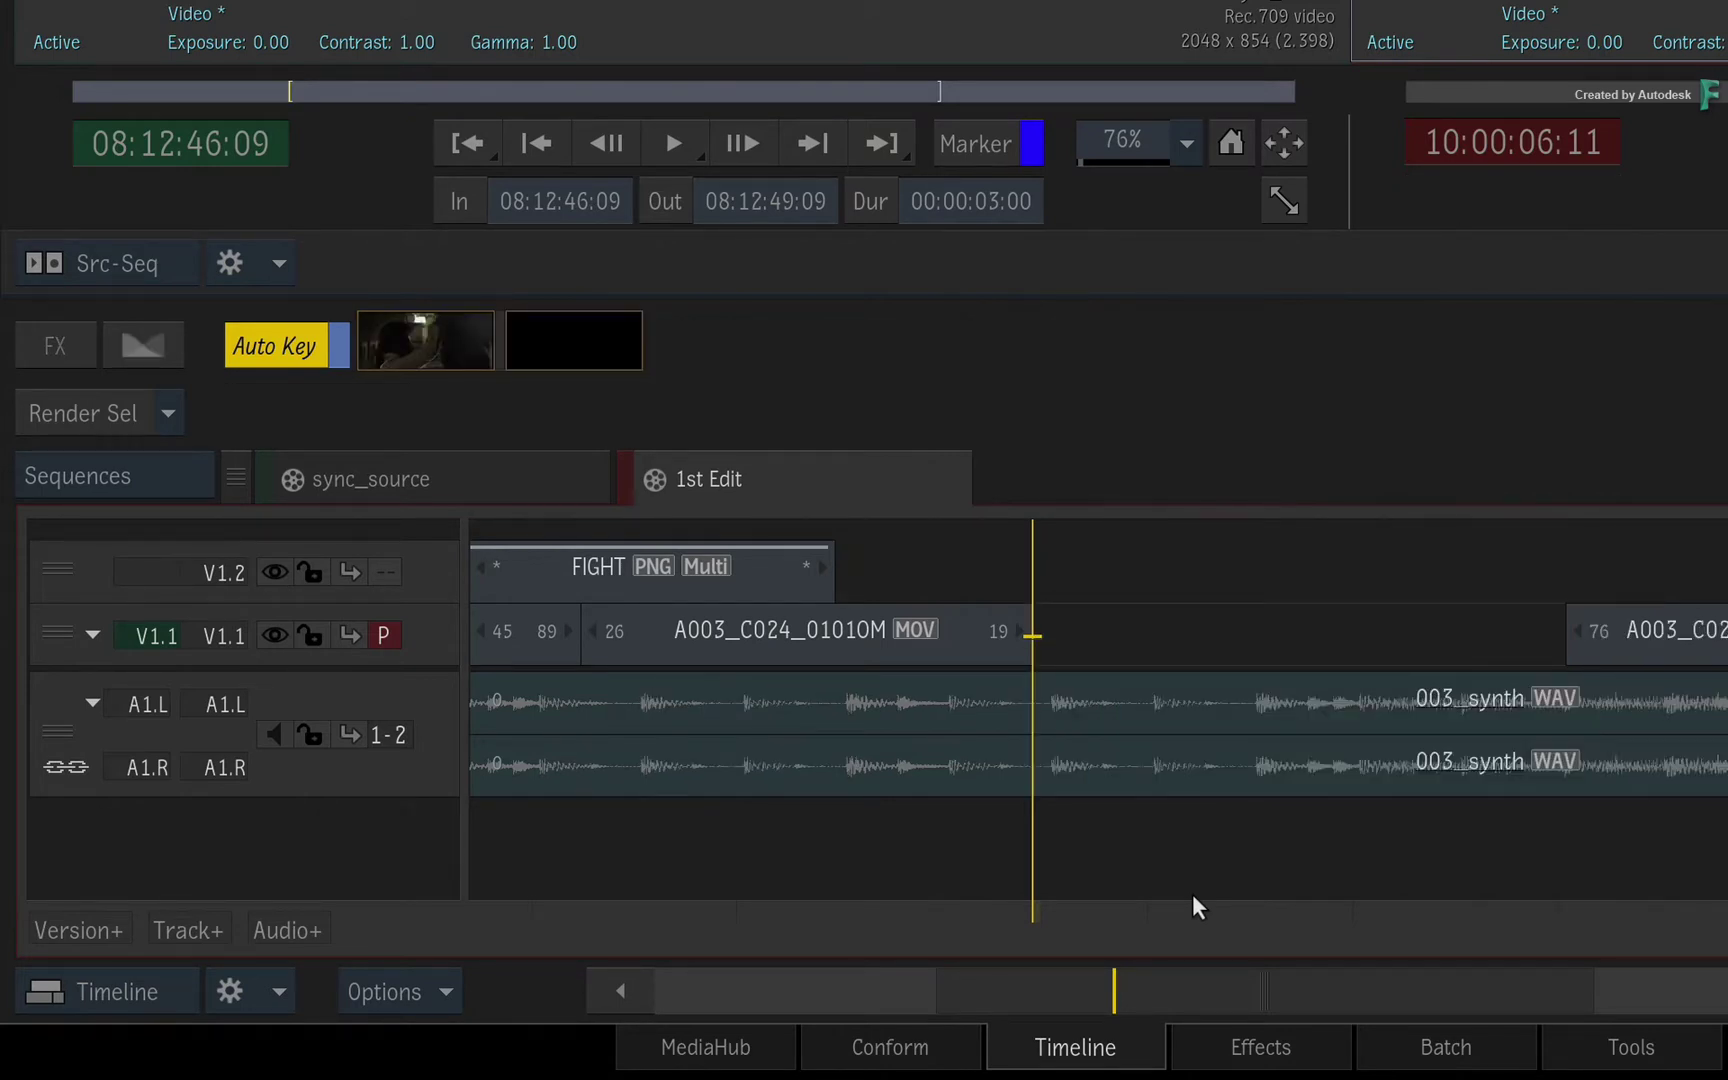
pyautogui.click(311, 735)
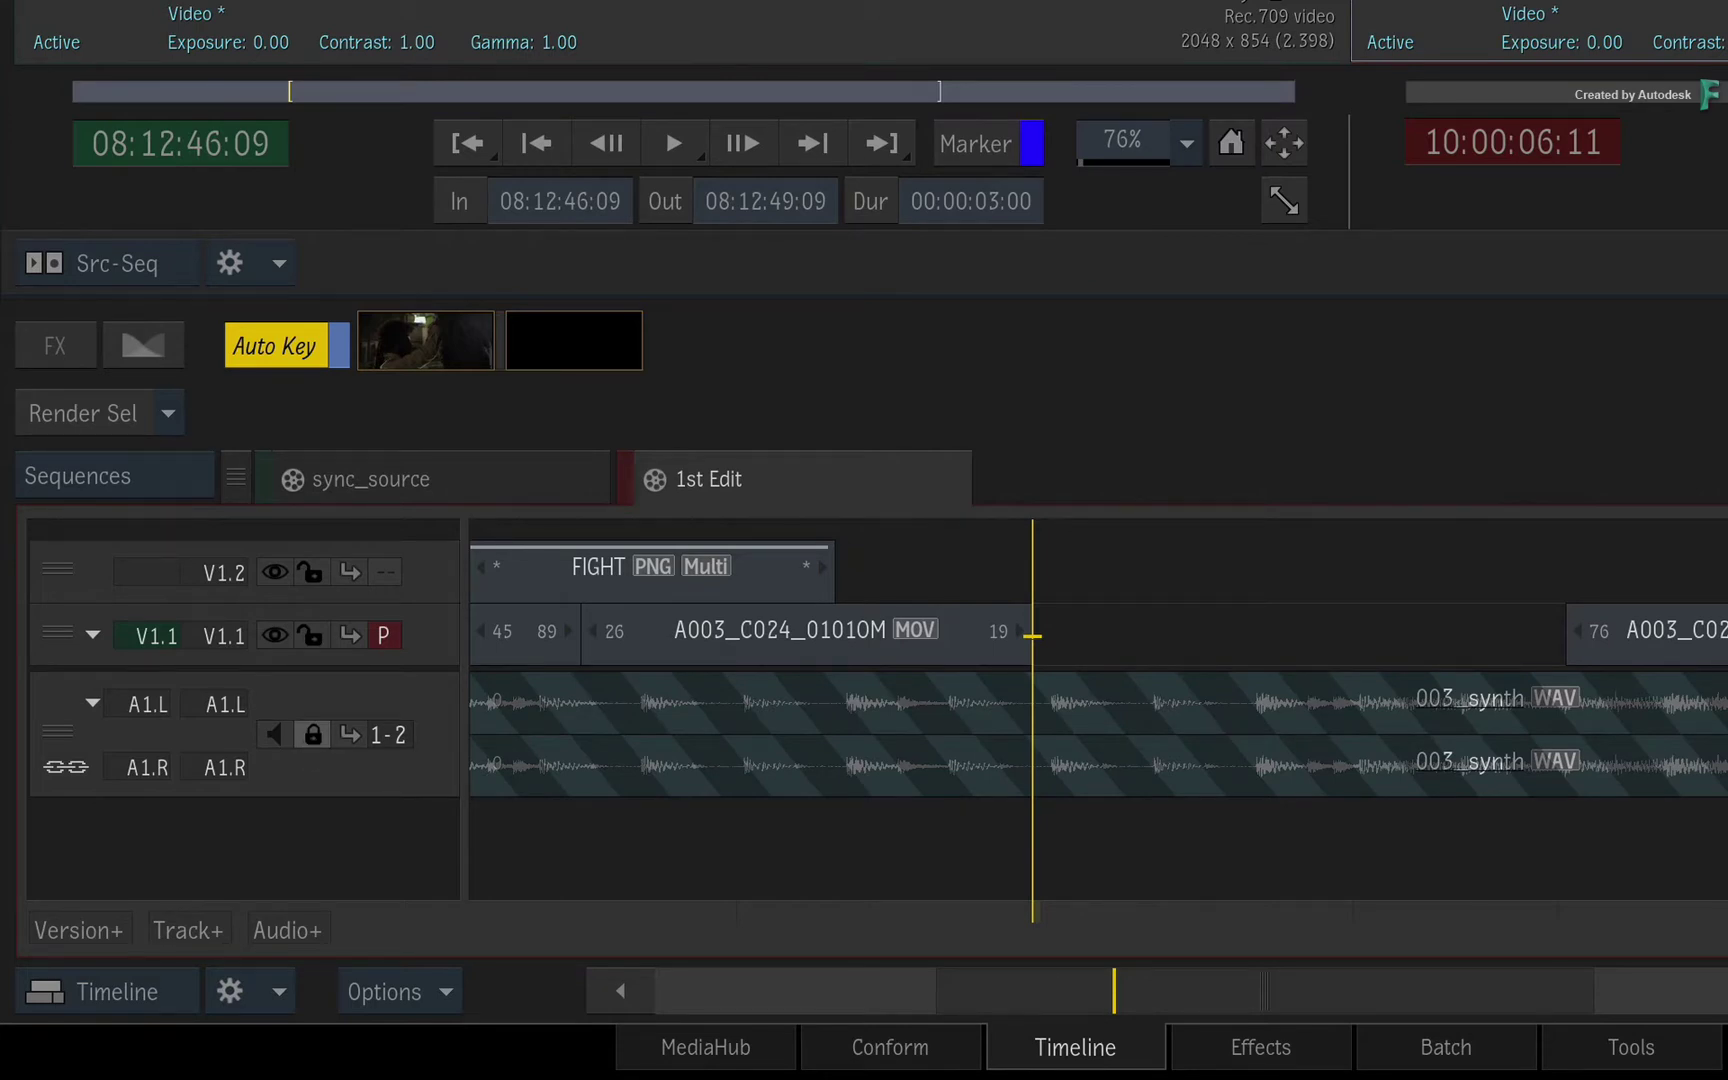
pyautogui.moveTo(620, 16); pyautogui.dragTo(1042, 641)
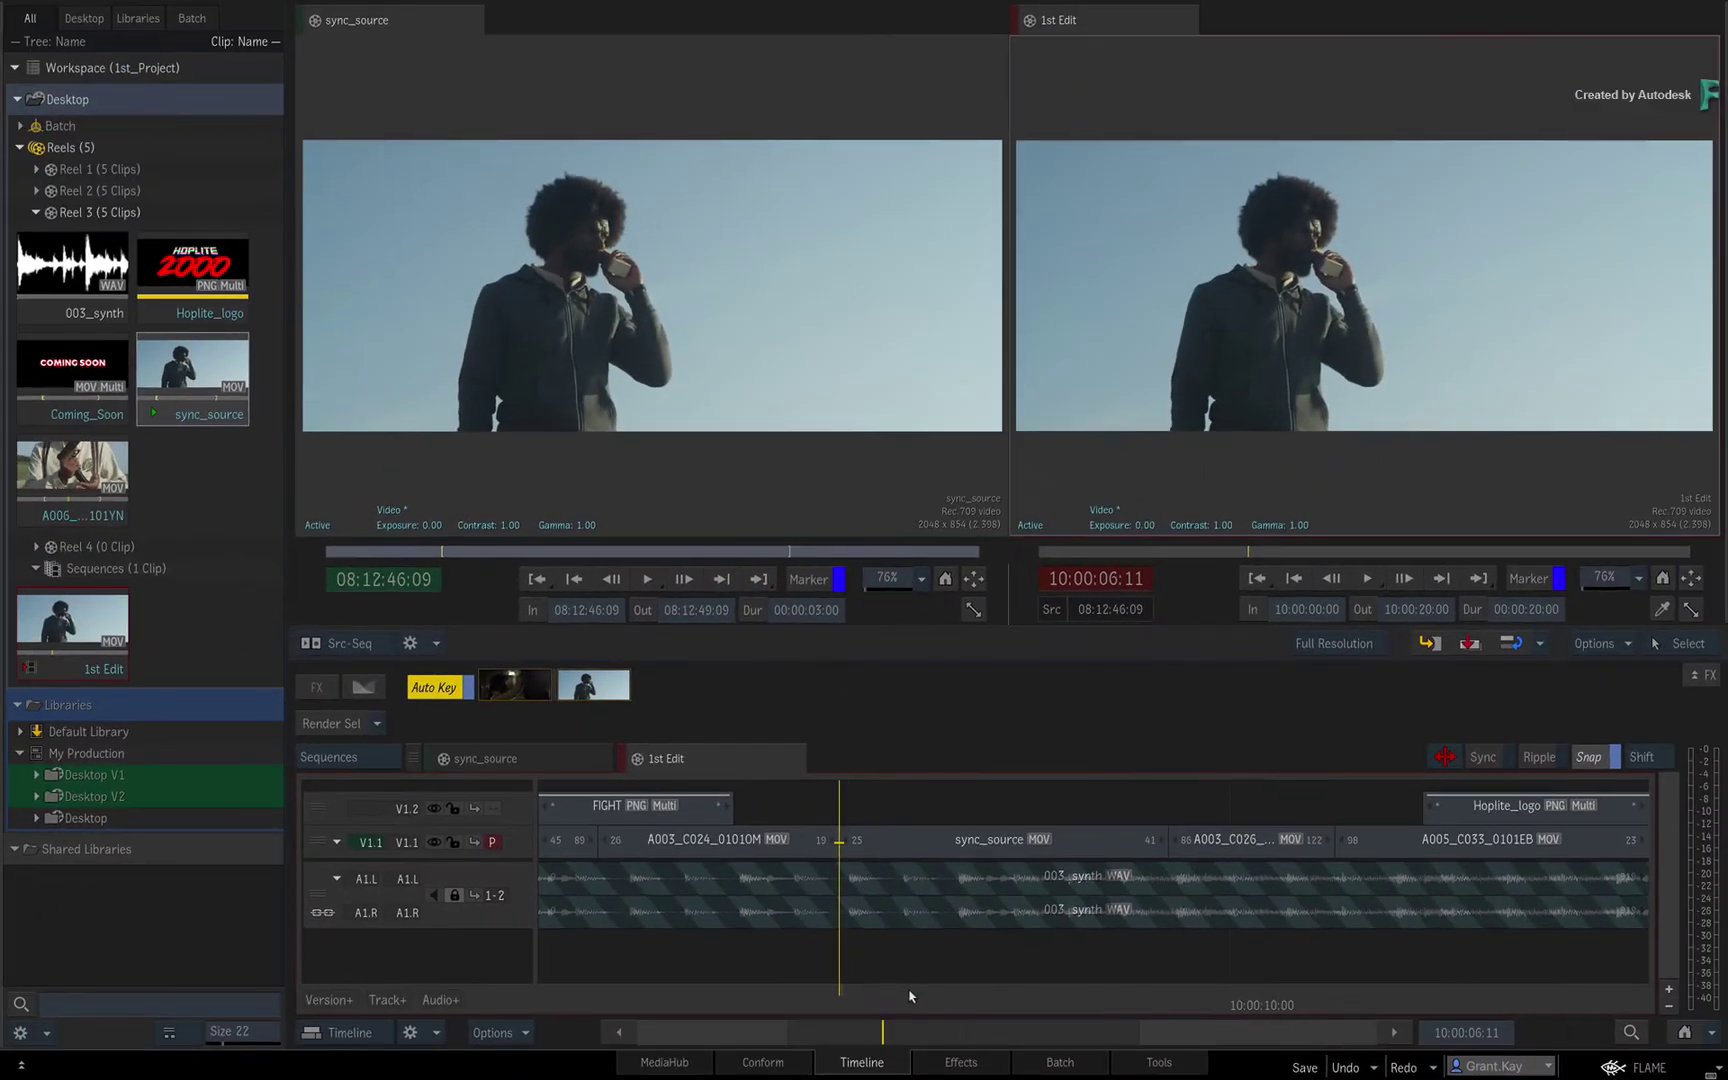
# Undo the drop, unlock A1, and snap sync_source to the playhead at 10:00:09:01
pyautogui.hotkey('ctrl', 'z')
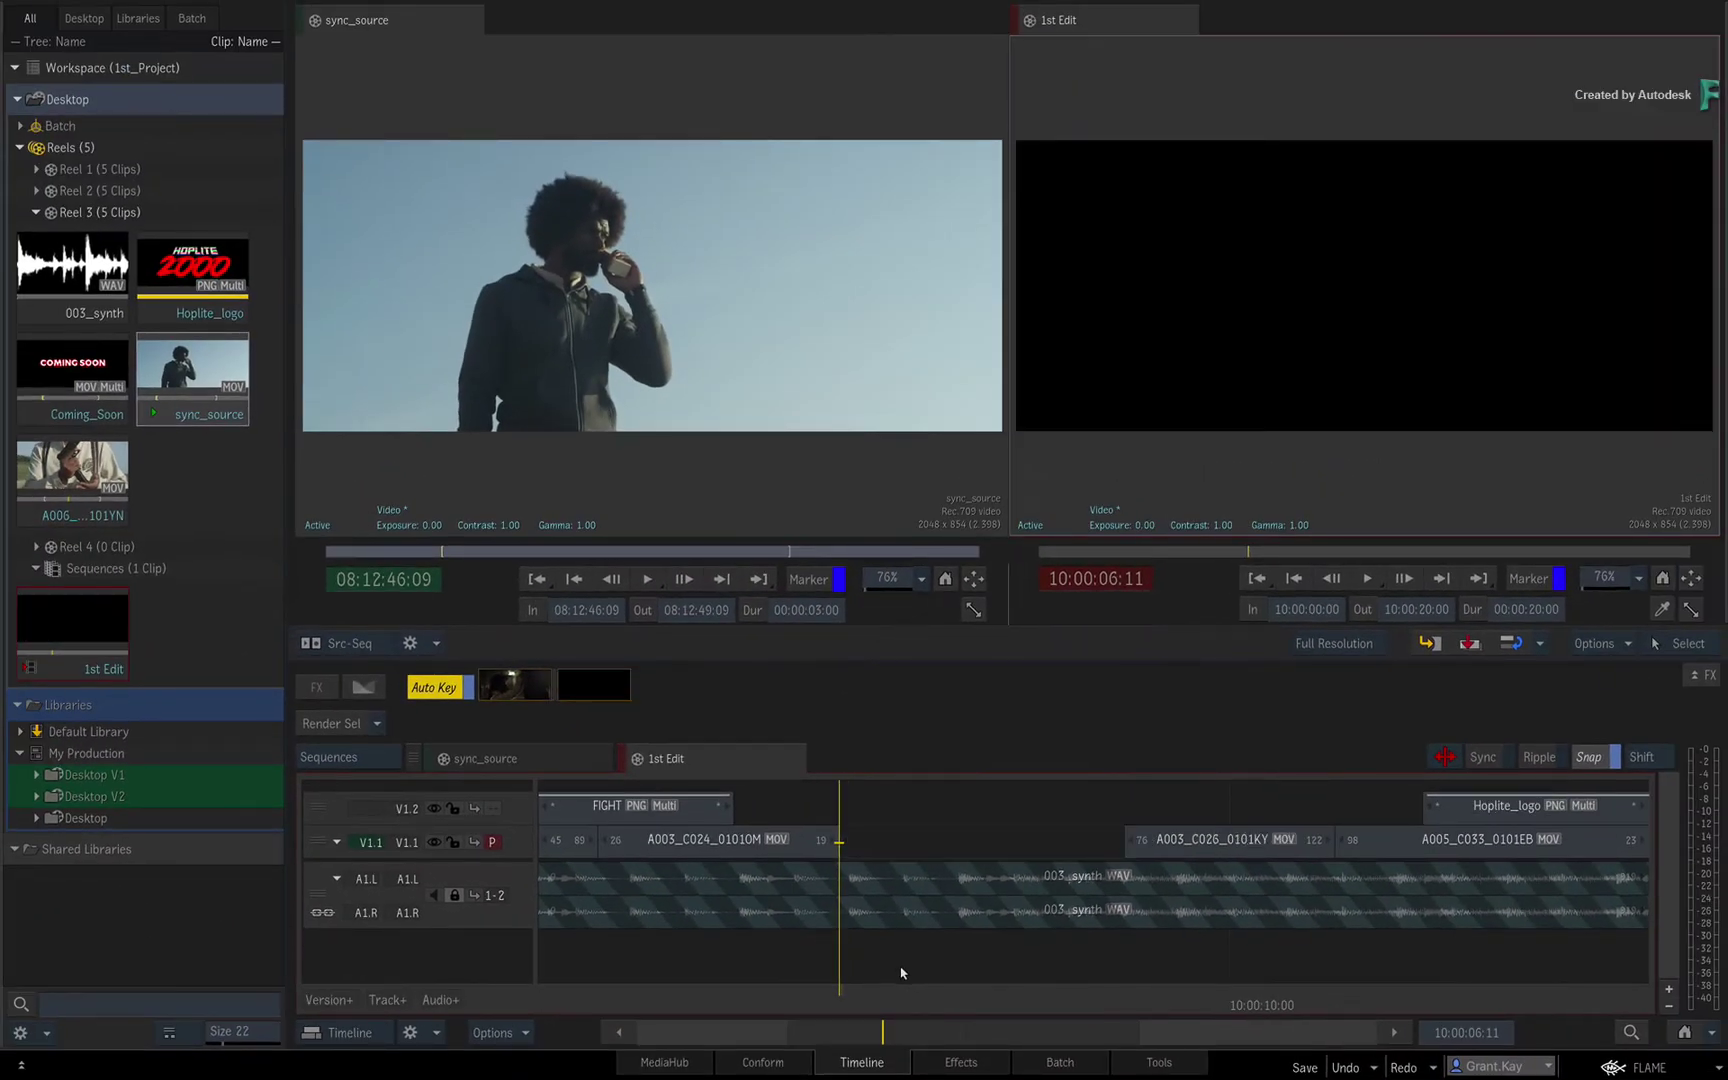
pyautogui.click(455, 897)
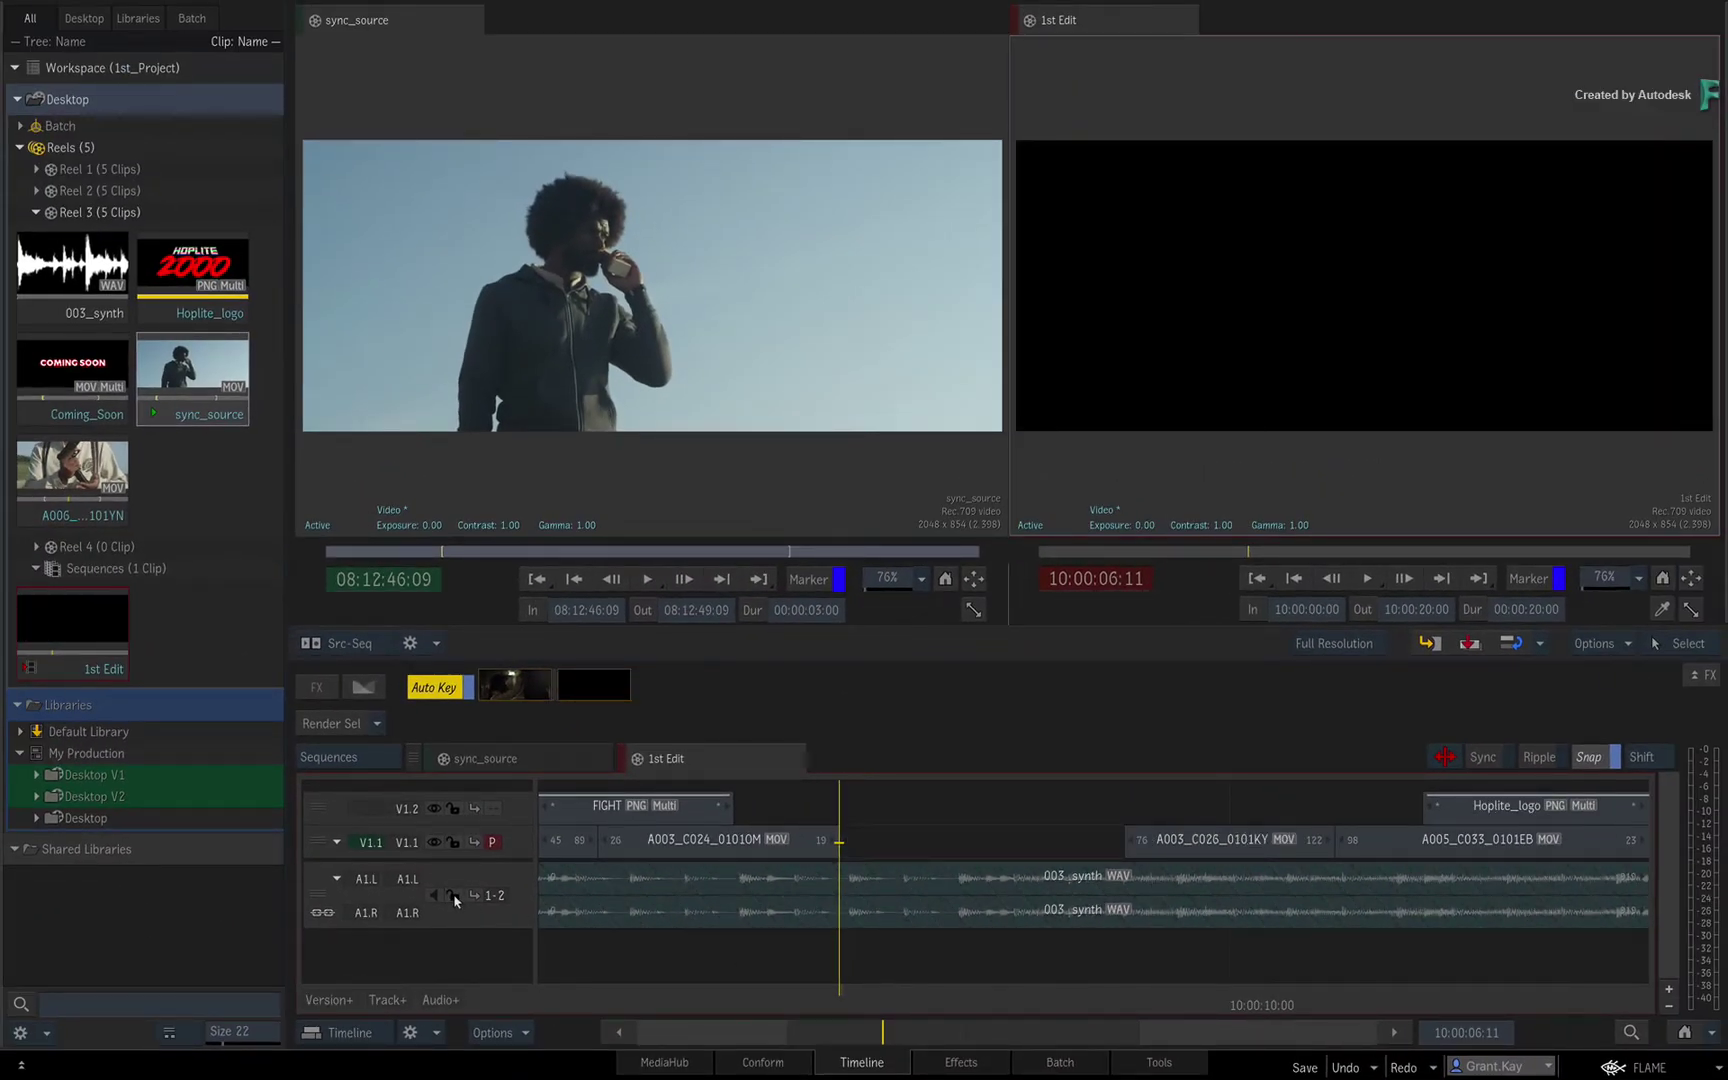
pyautogui.moveTo(907, 987); pyautogui.dragTo(1011, 991)
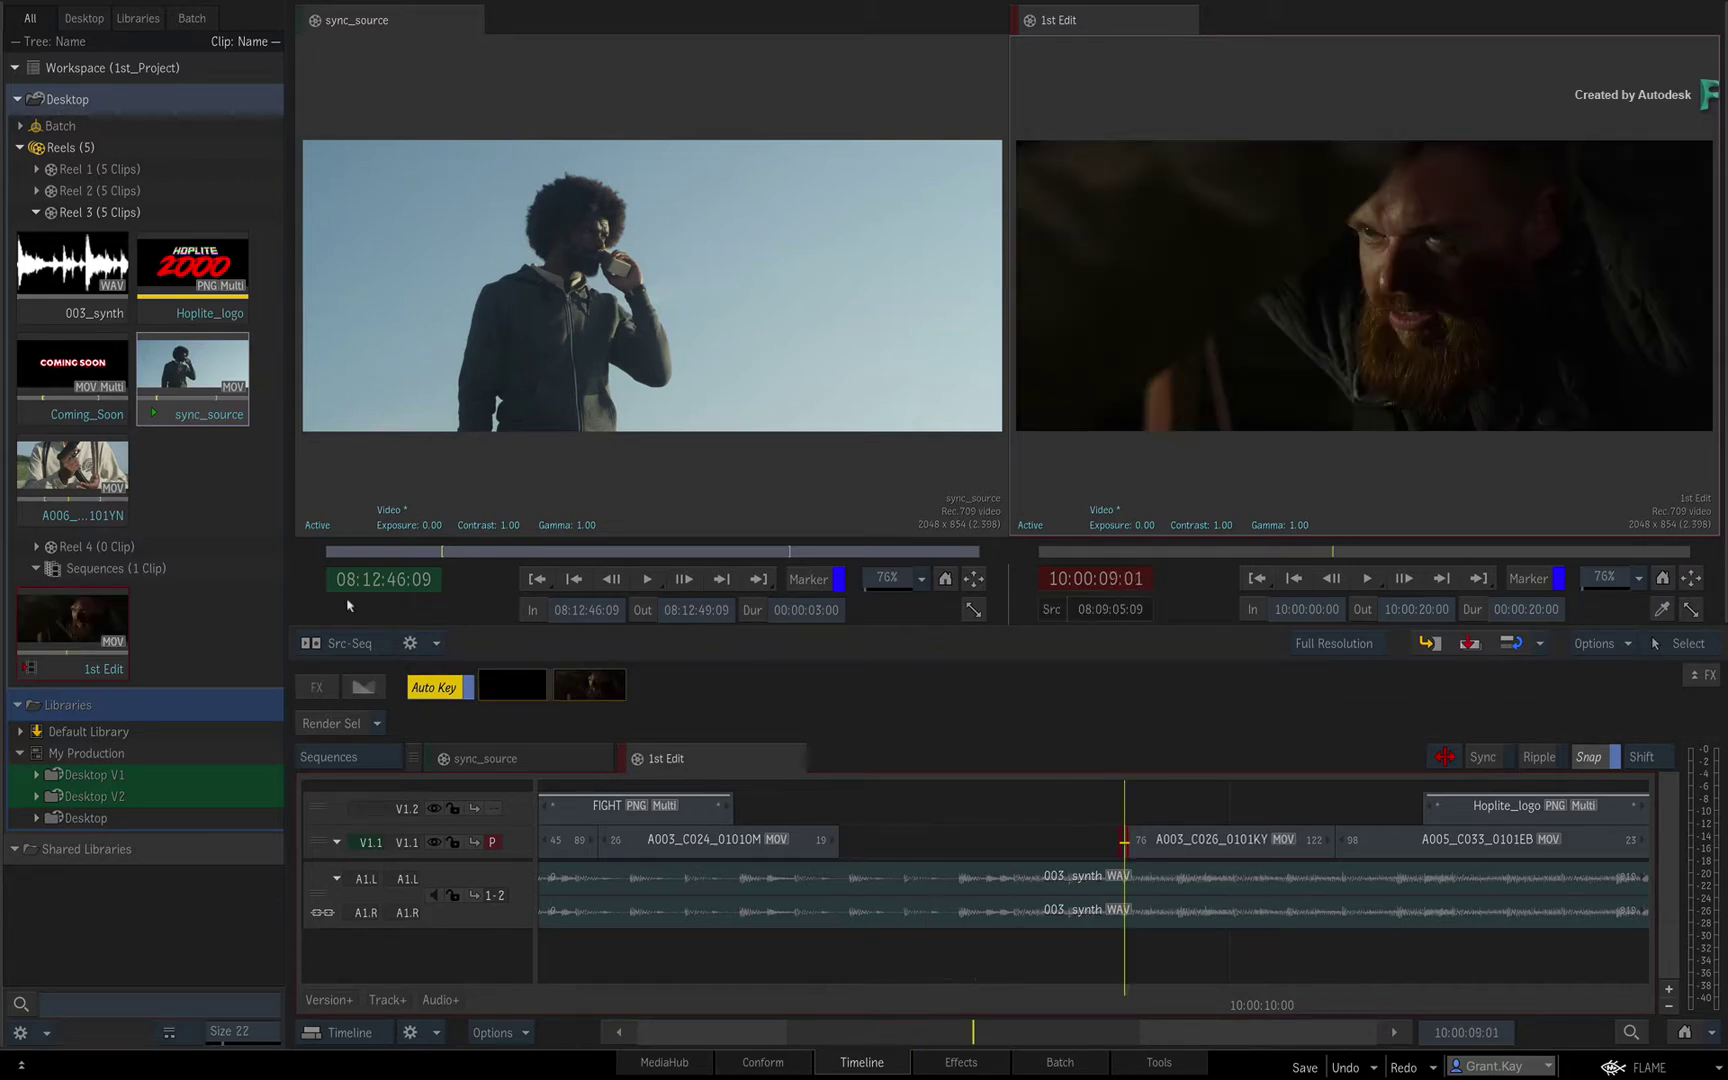
pyautogui.moveTo(192, 365); pyautogui.dragTo(1109, 851)
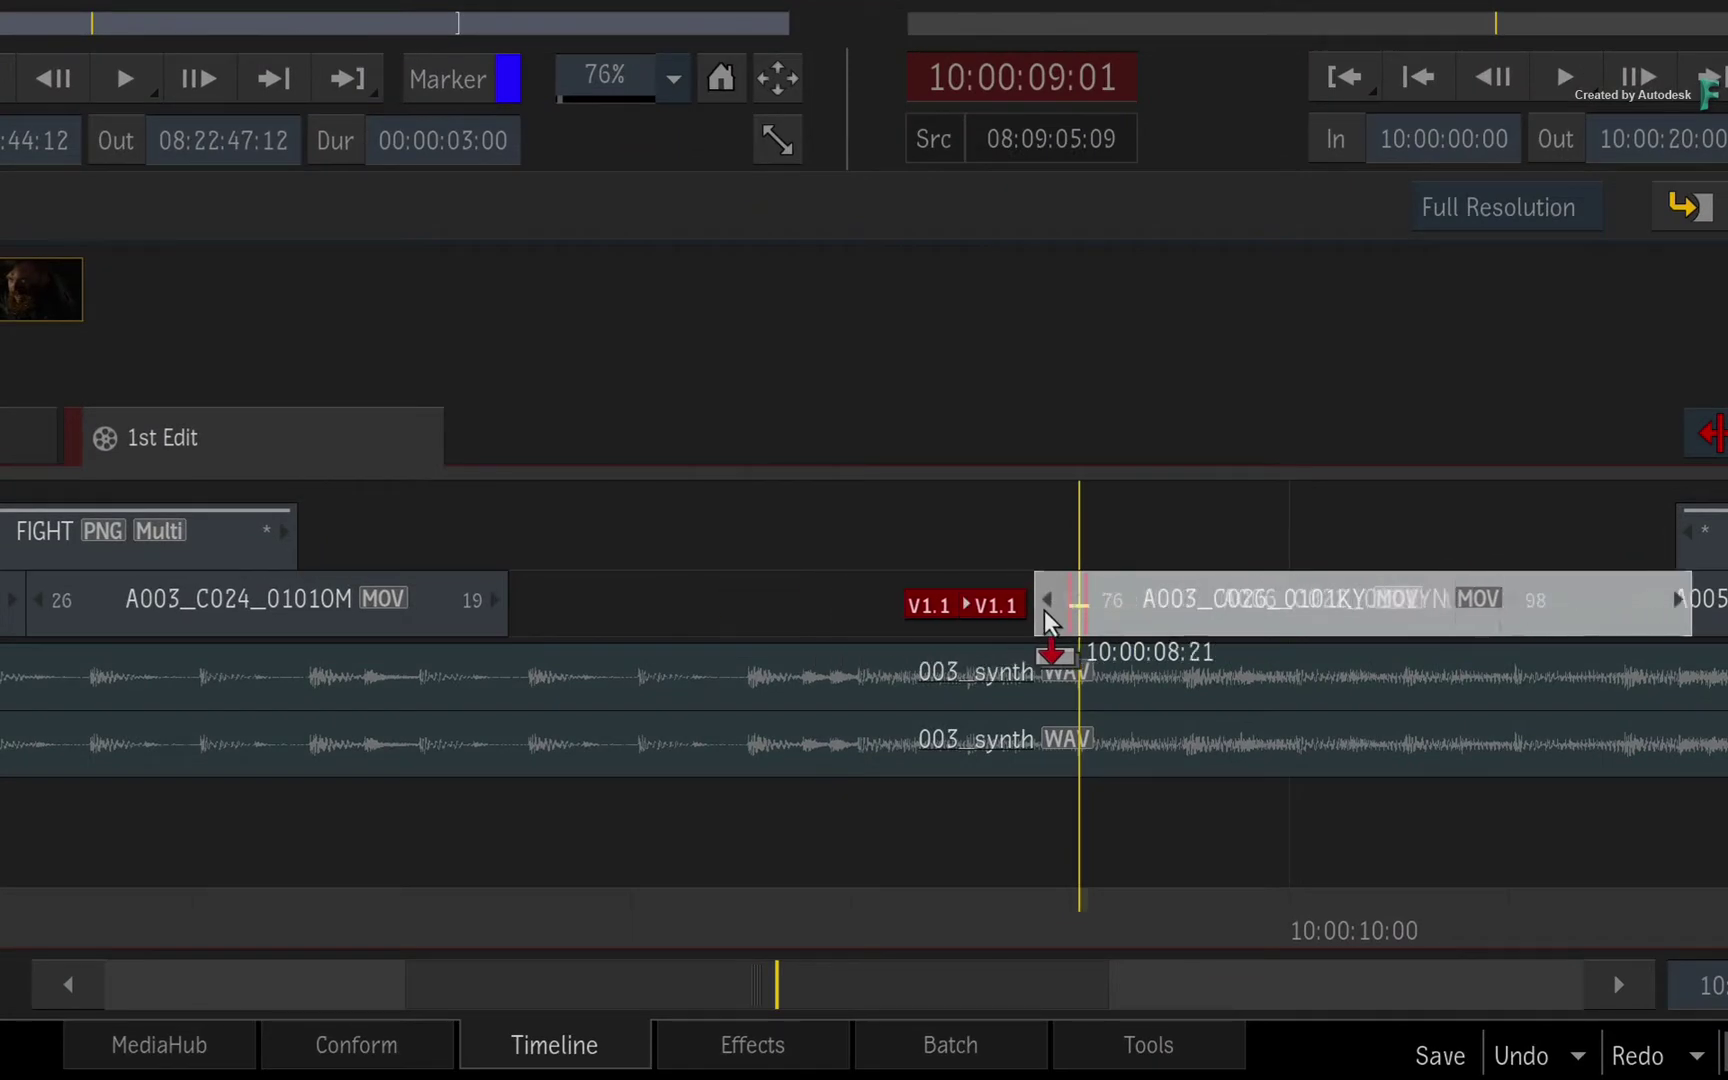
pyautogui.moveTo(1044, 611)
pyautogui.mouseDown()
pyautogui.moveTo(1197, 608)
pyautogui.moveTo(958, 620)
pyautogui.moveTo(1077, 609)
pyautogui.mouseUp()
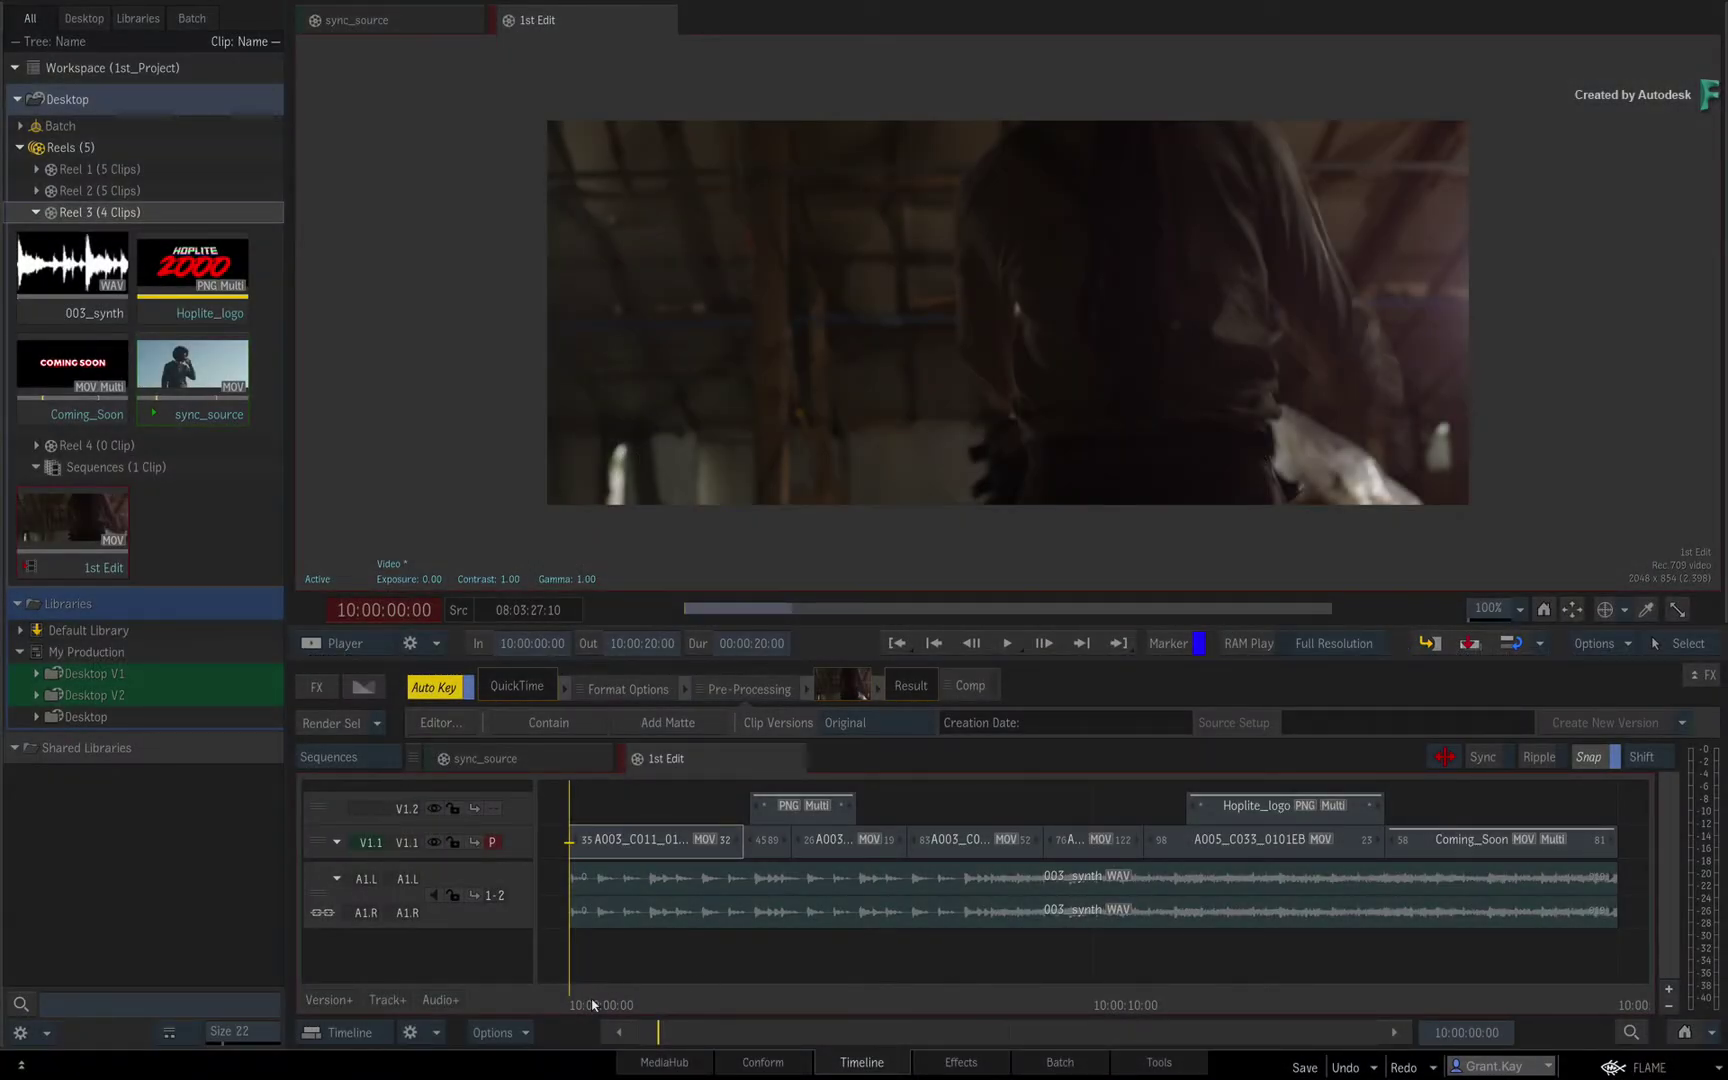
# Select and scrub through the 76A segment, deselect it, and return the playhead to 10:00:00:23
pyautogui.moveTo(593, 1005); pyautogui.dragTo(1080, 950)
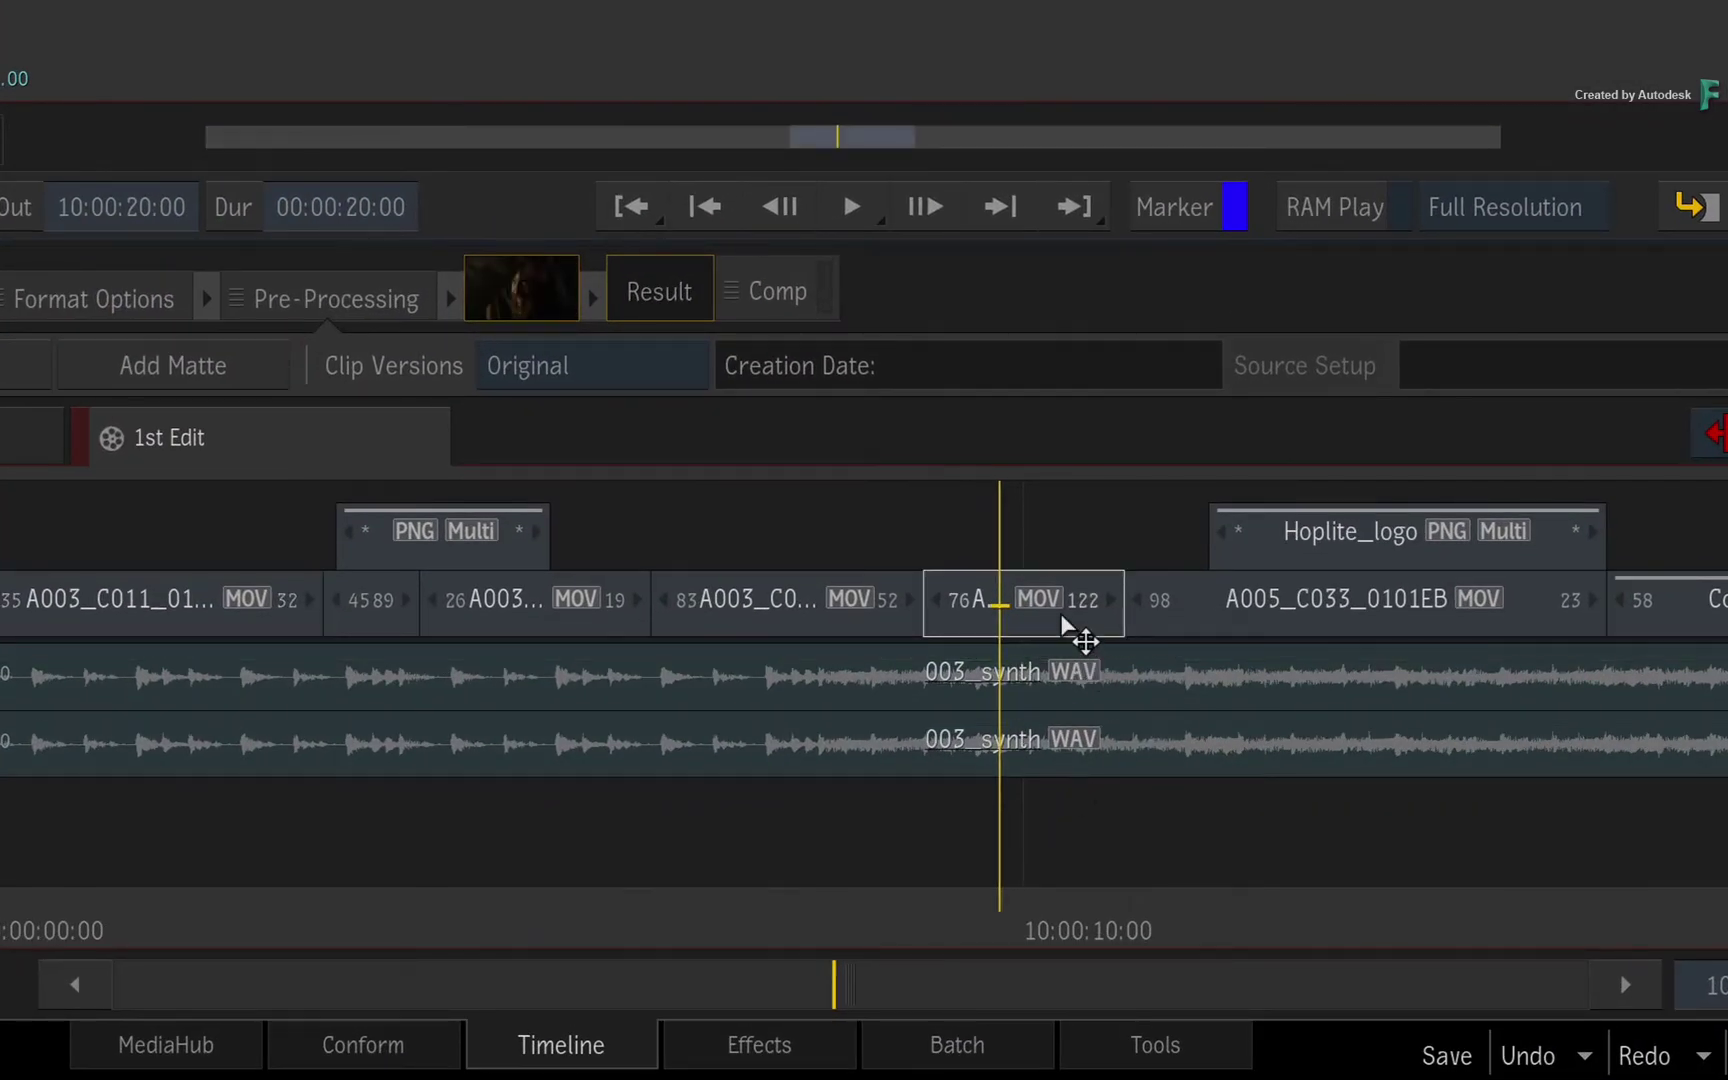
pyautogui.click(1068, 628)
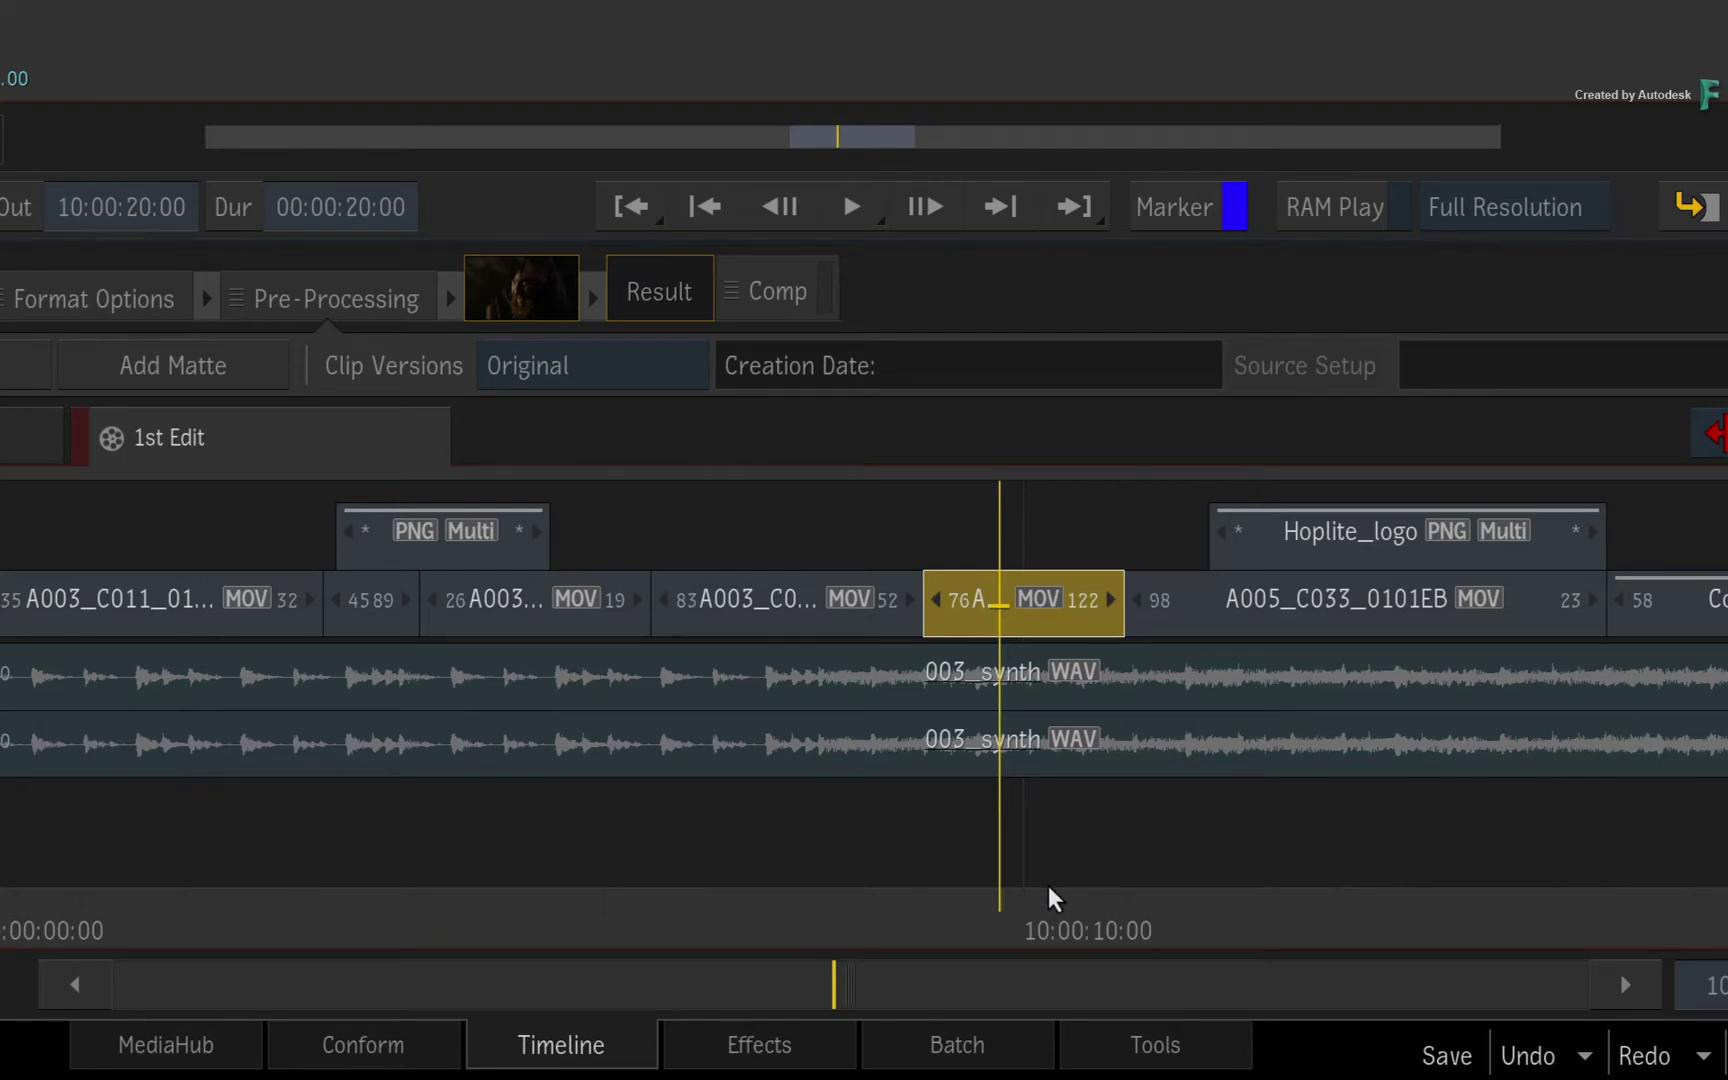
pyautogui.moveTo(1008, 898)
pyautogui.mouseDown()
pyautogui.moveTo(1053, 904)
pyautogui.moveTo(982, 895)
pyautogui.mouseUp()
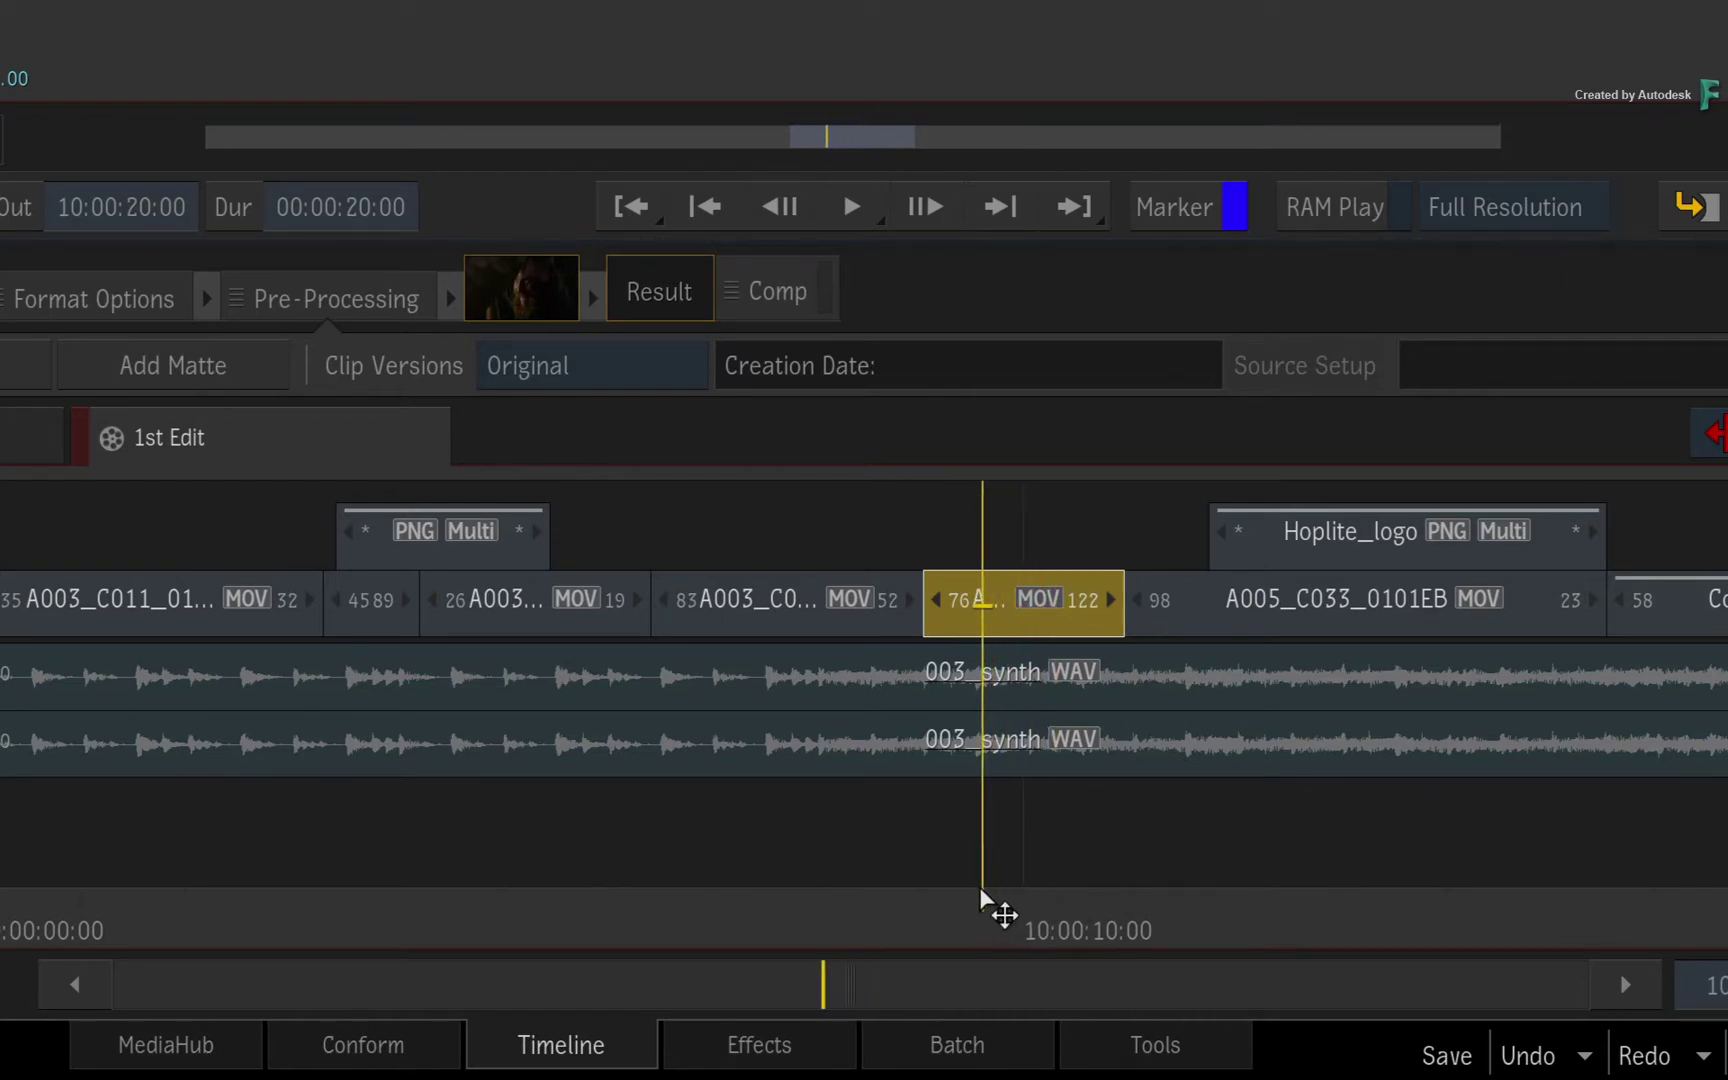
pyautogui.click(1030, 860)
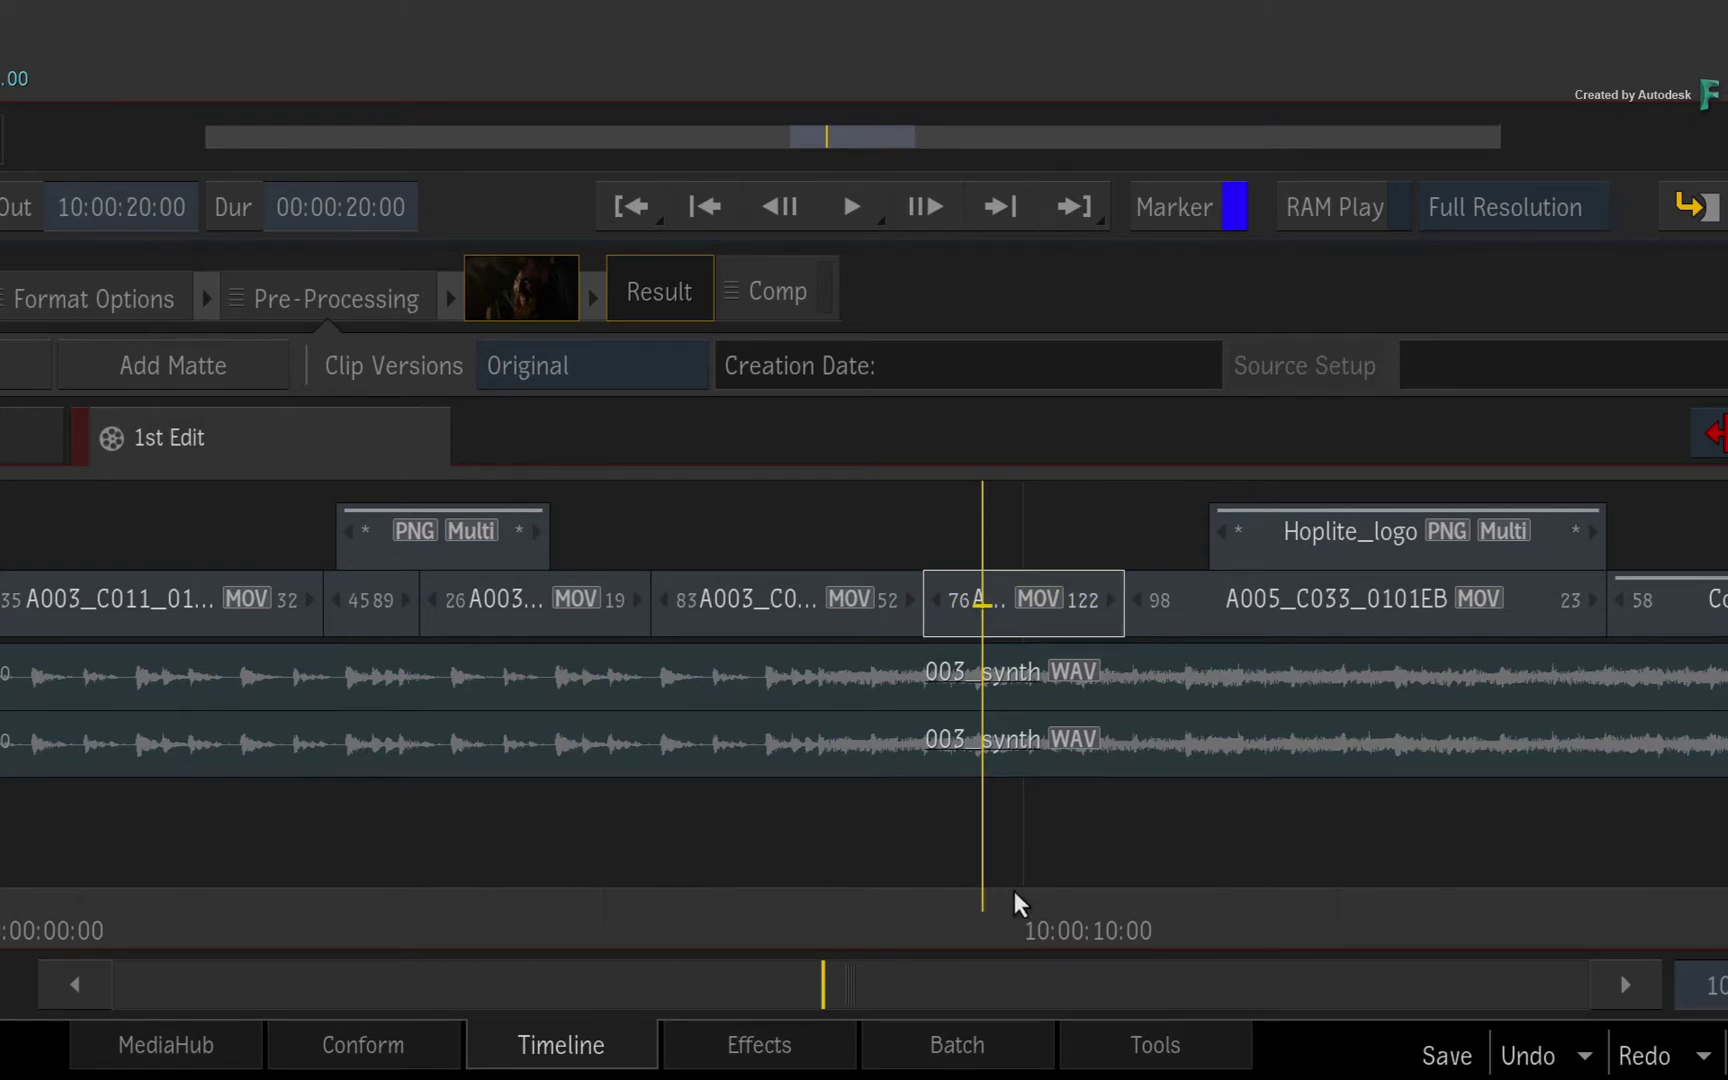
pyautogui.moveTo(1003, 914); pyautogui.dragTo(104, 858)
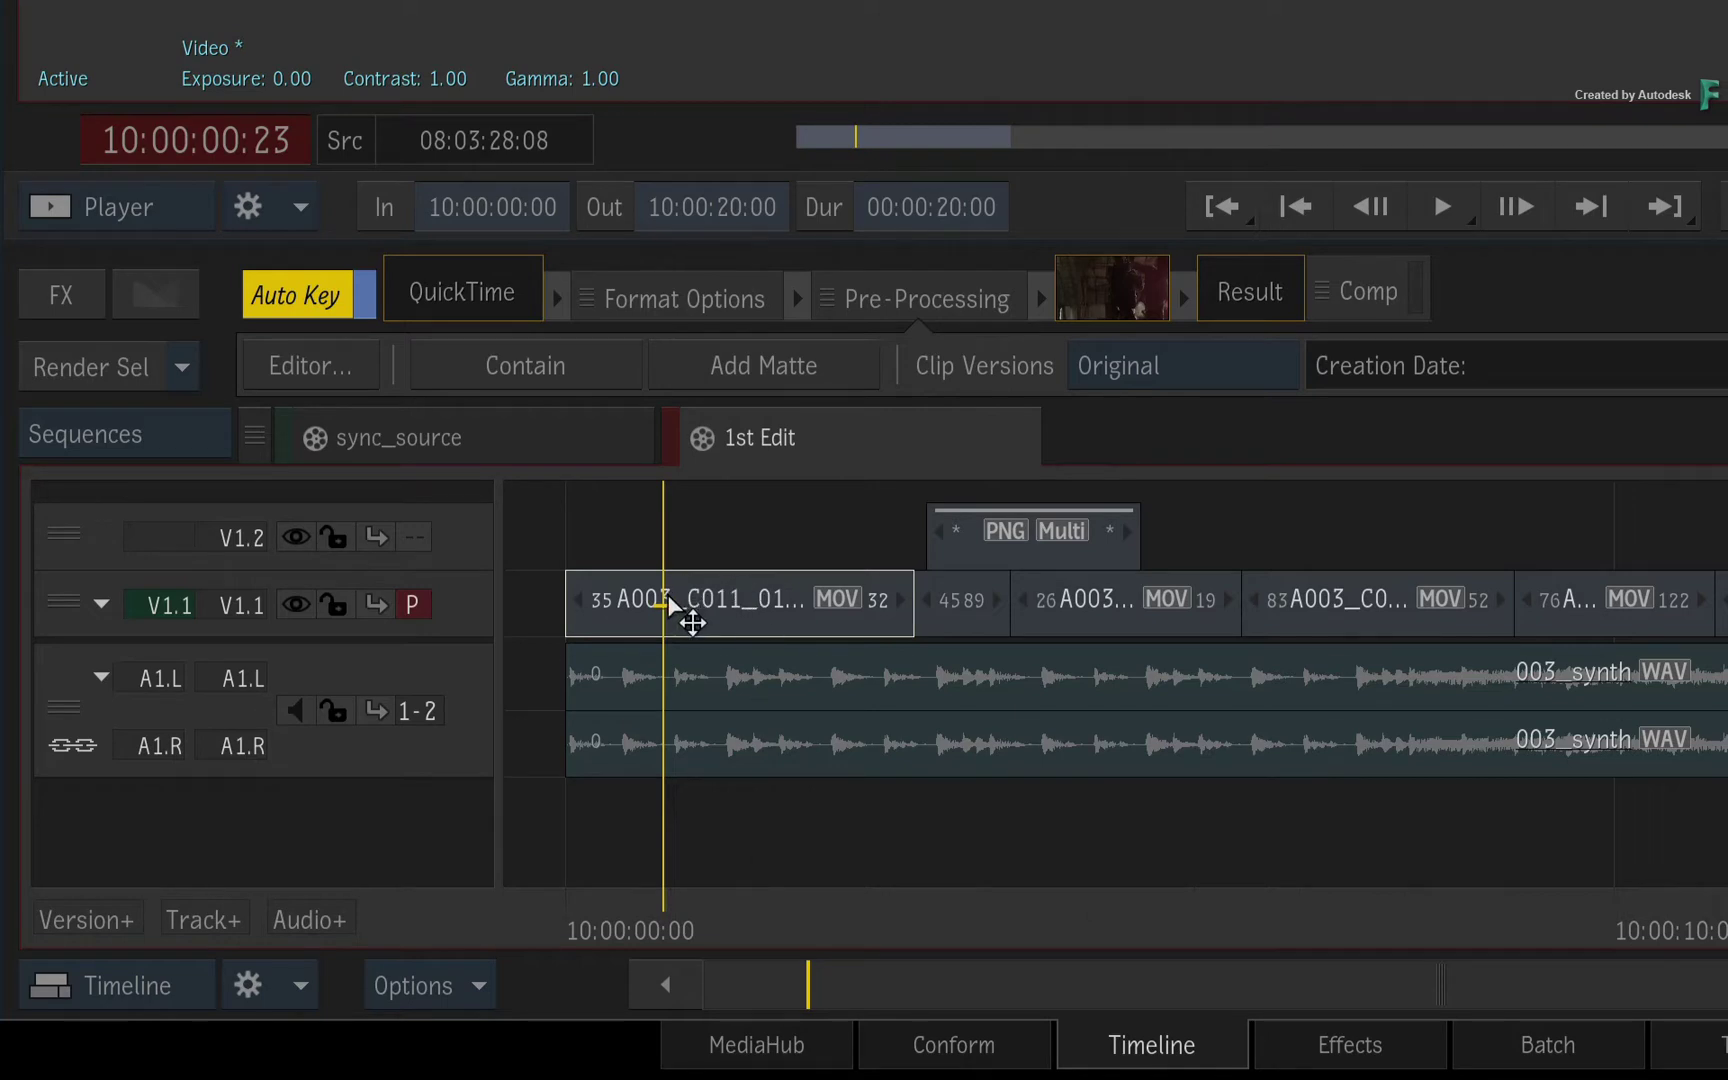
# Make V1.2 active, park at 10:00:05:21 between the titles, and select the A003 segment on V1.1
pyautogui.moveTo(666, 597); pyautogui.dragTo(667, 552)
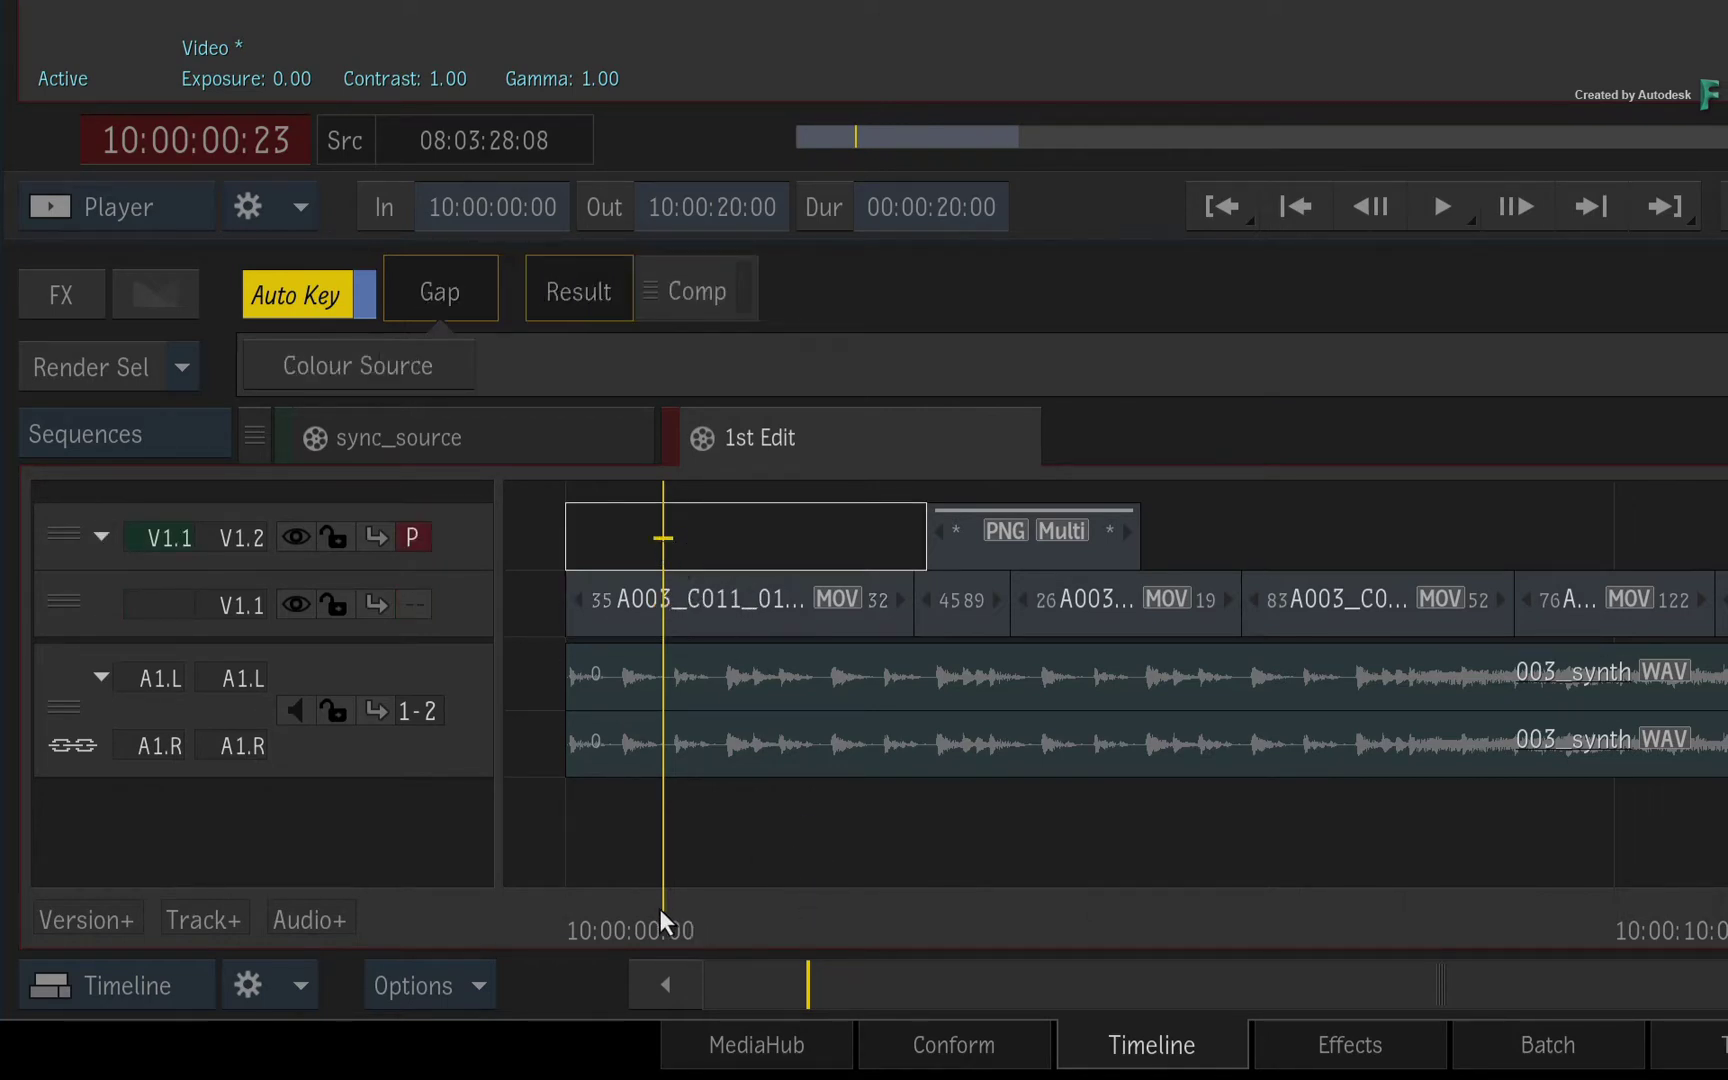
pyautogui.moveTo(659, 909); pyautogui.dragTo(1037, 937)
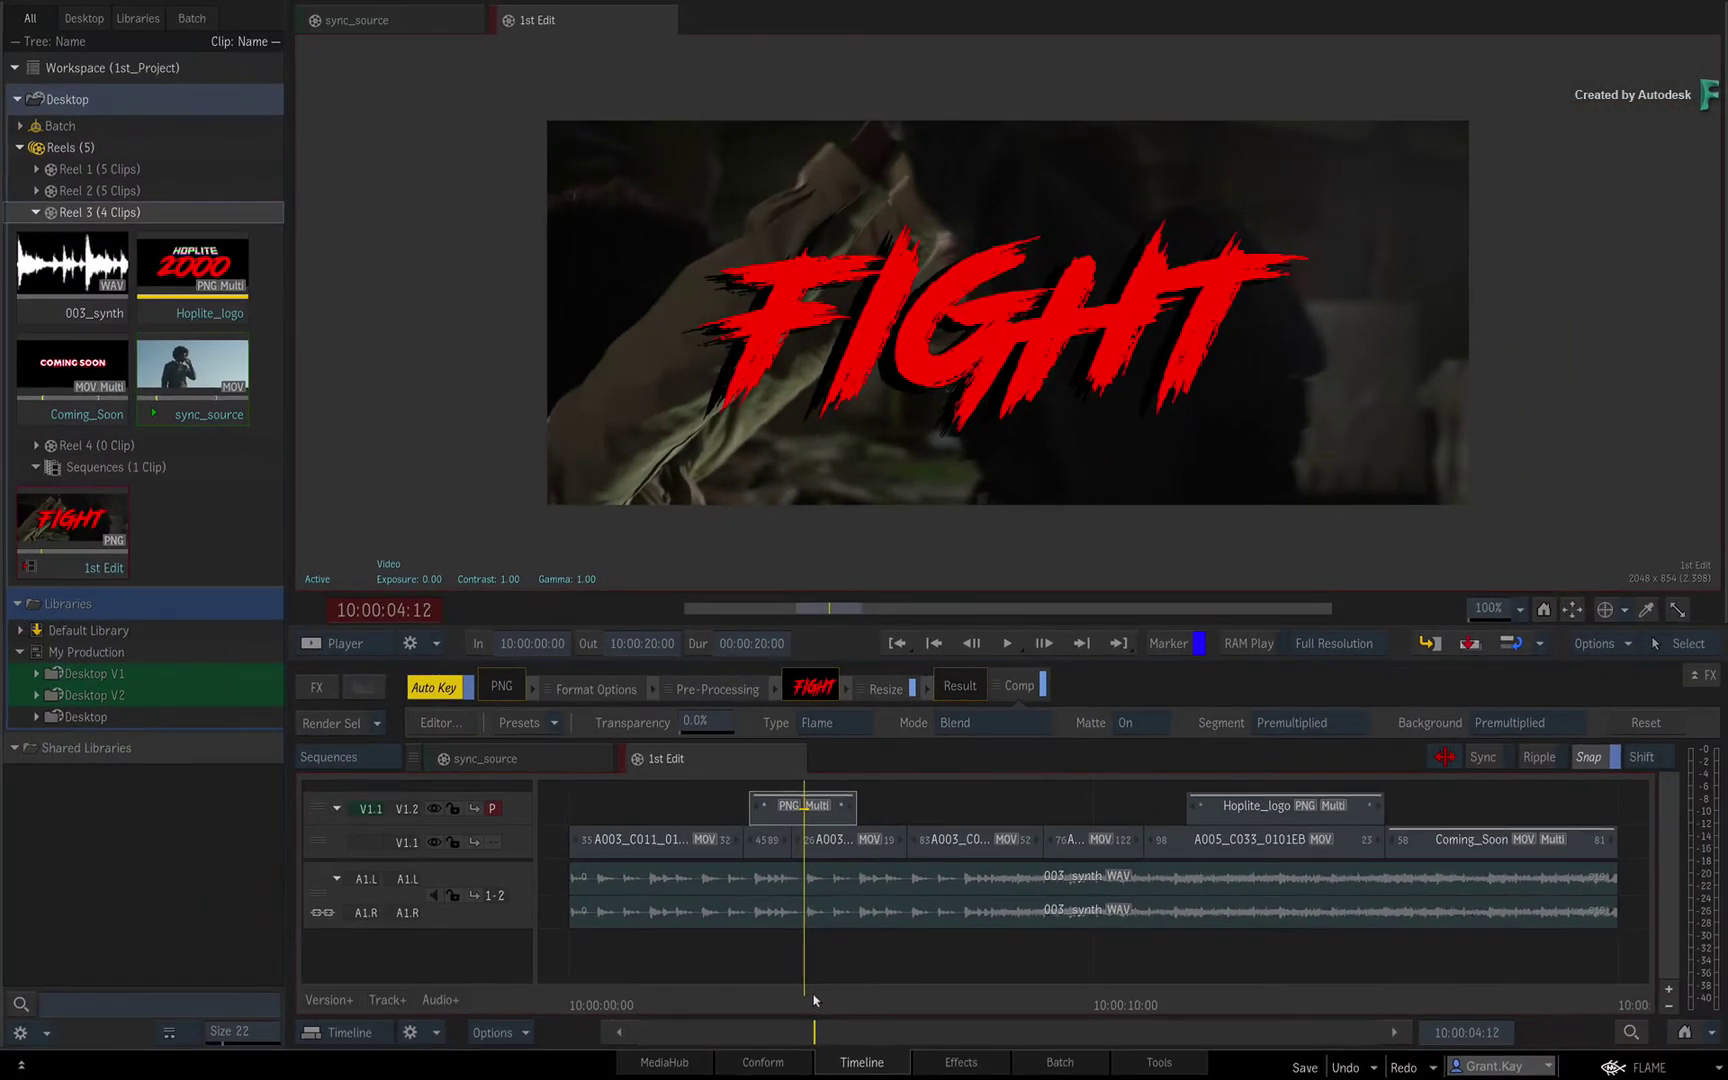
pyautogui.click(1198, 967)
pyautogui.click(1238, 967)
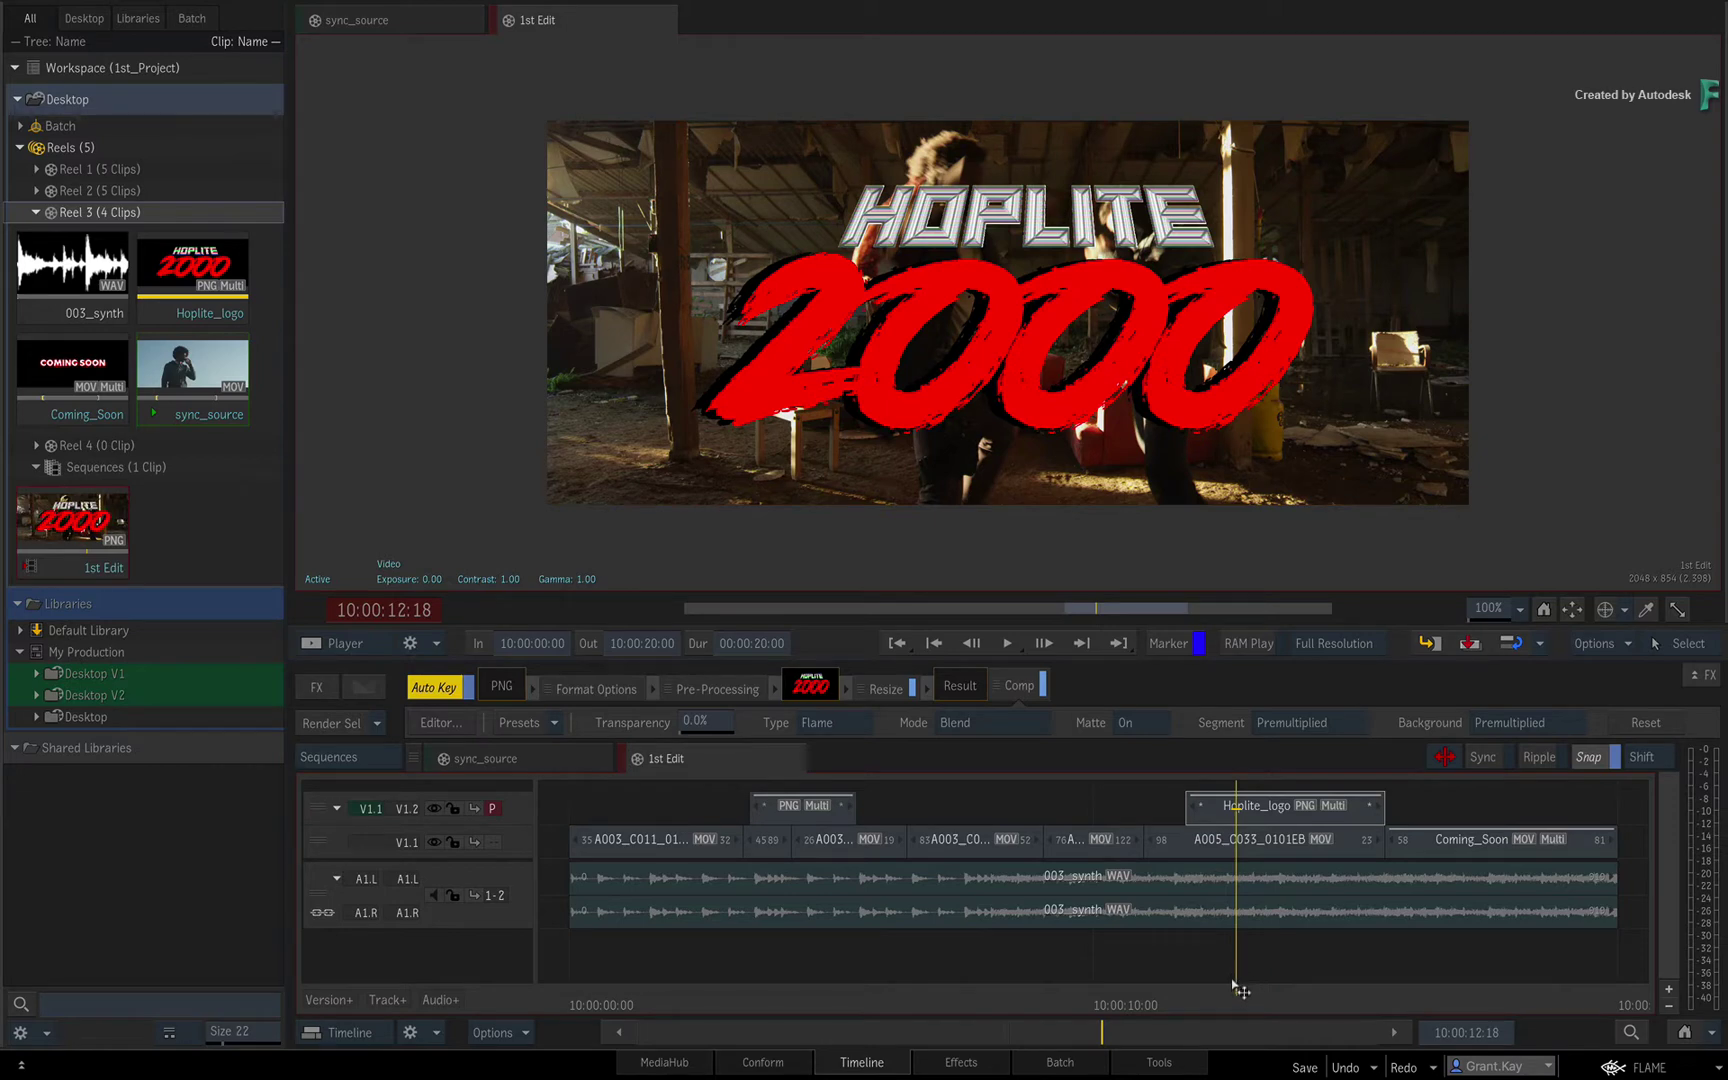
pyautogui.click(1128, 995)
pyautogui.moveTo(1096, 995); pyautogui.dragTo(798, 953)
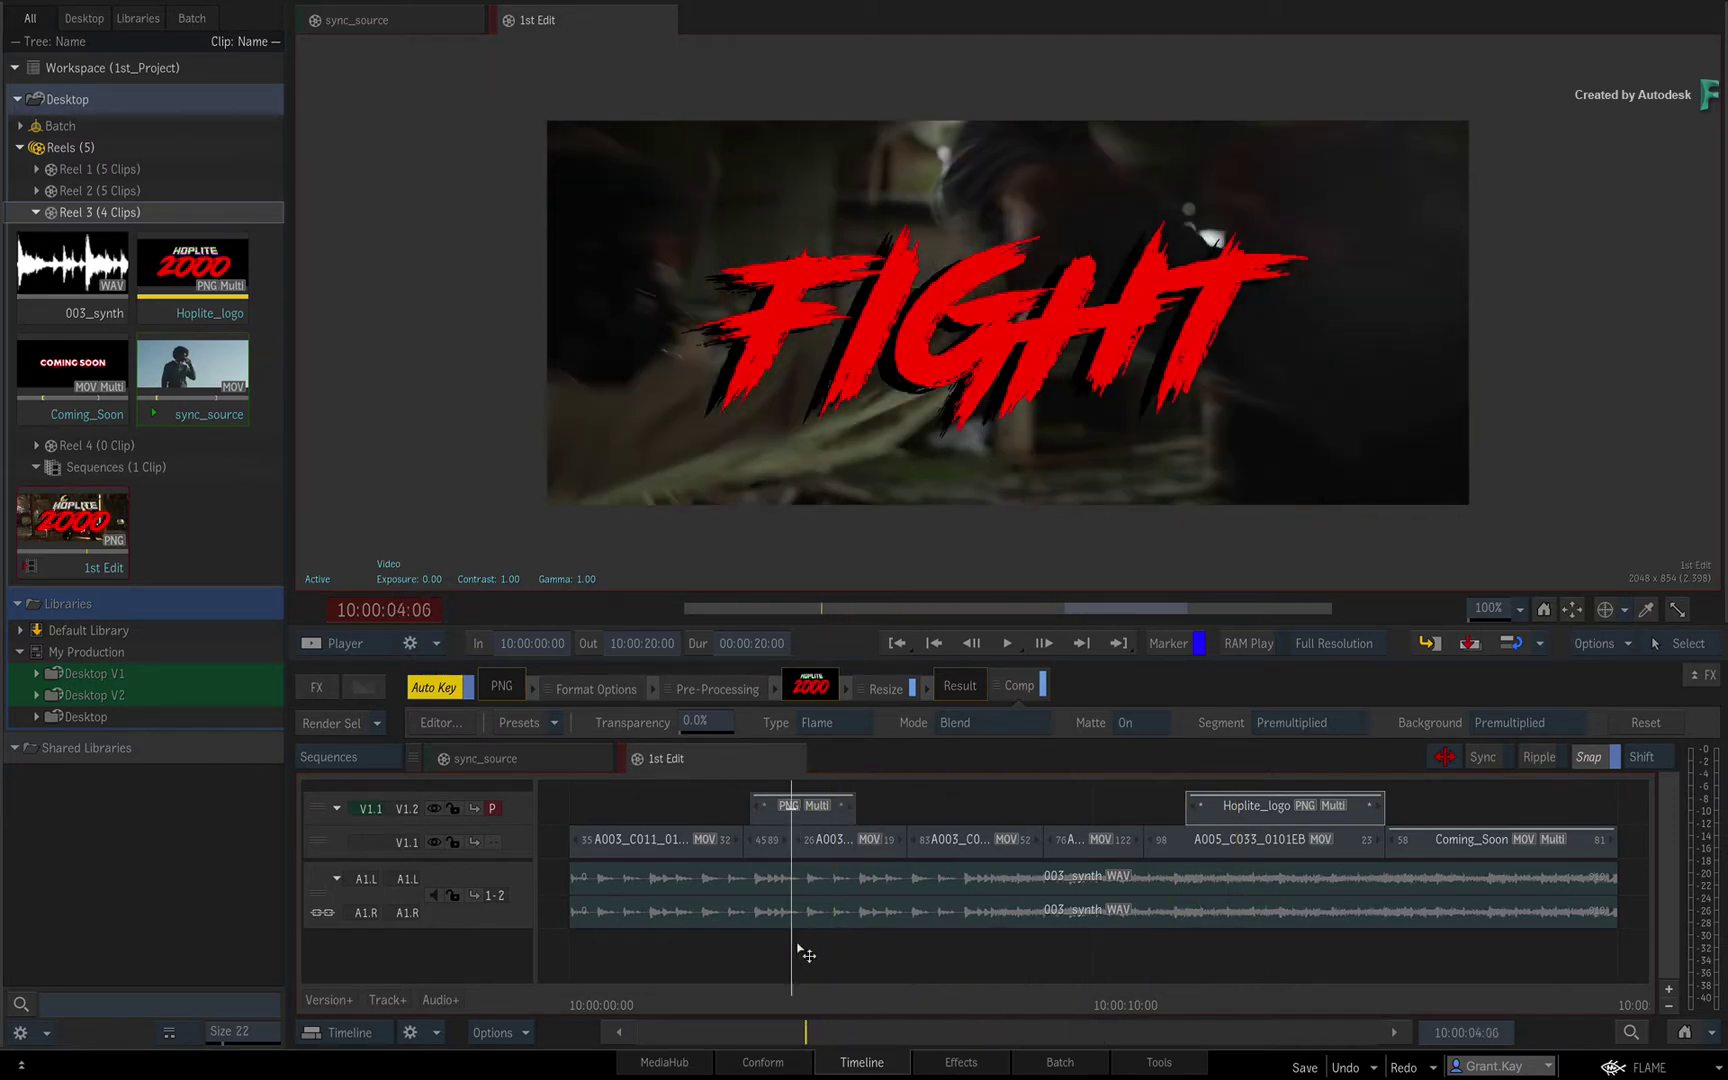
pyautogui.click(958, 838)
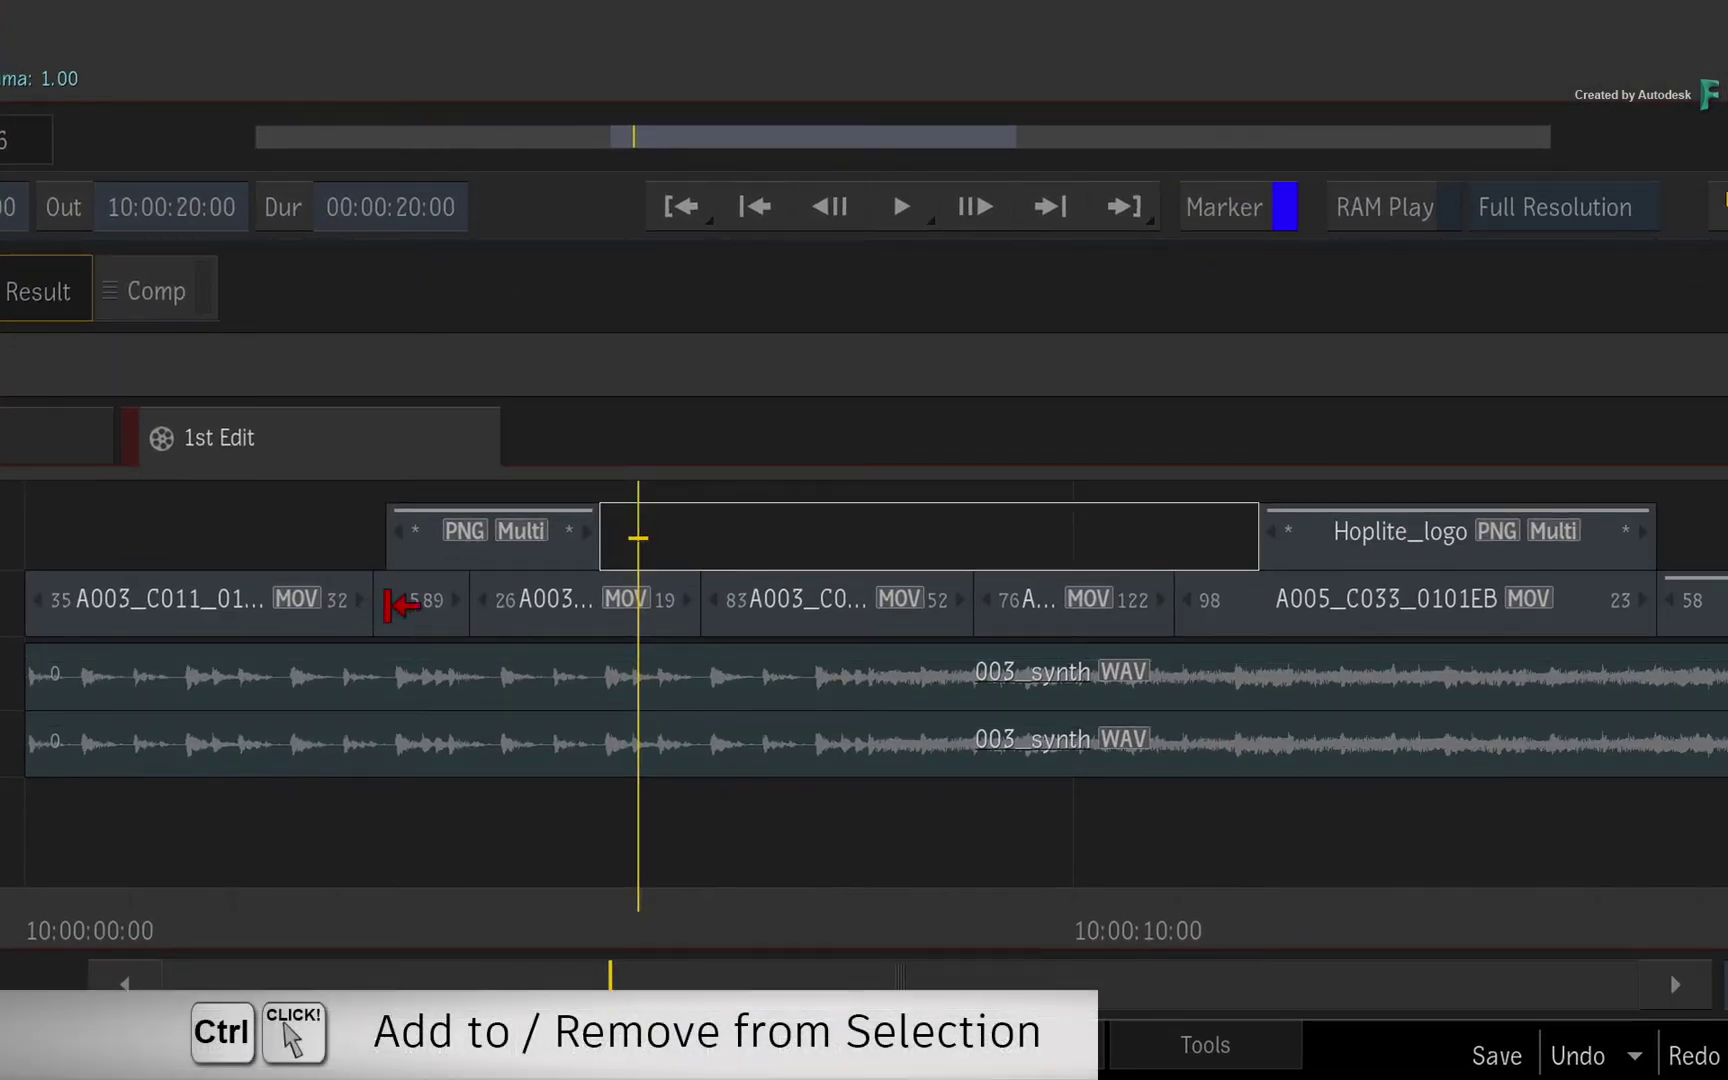
# Pick 4589, the 83 A003 segment, A005_C033_0101EB and briefly Hoplite_logo, then clear the selection
pyautogui.click(415, 605)
pyautogui.keyDown('ctrl'); pyautogui.click(866, 608); pyautogui.keyUp('ctrl')
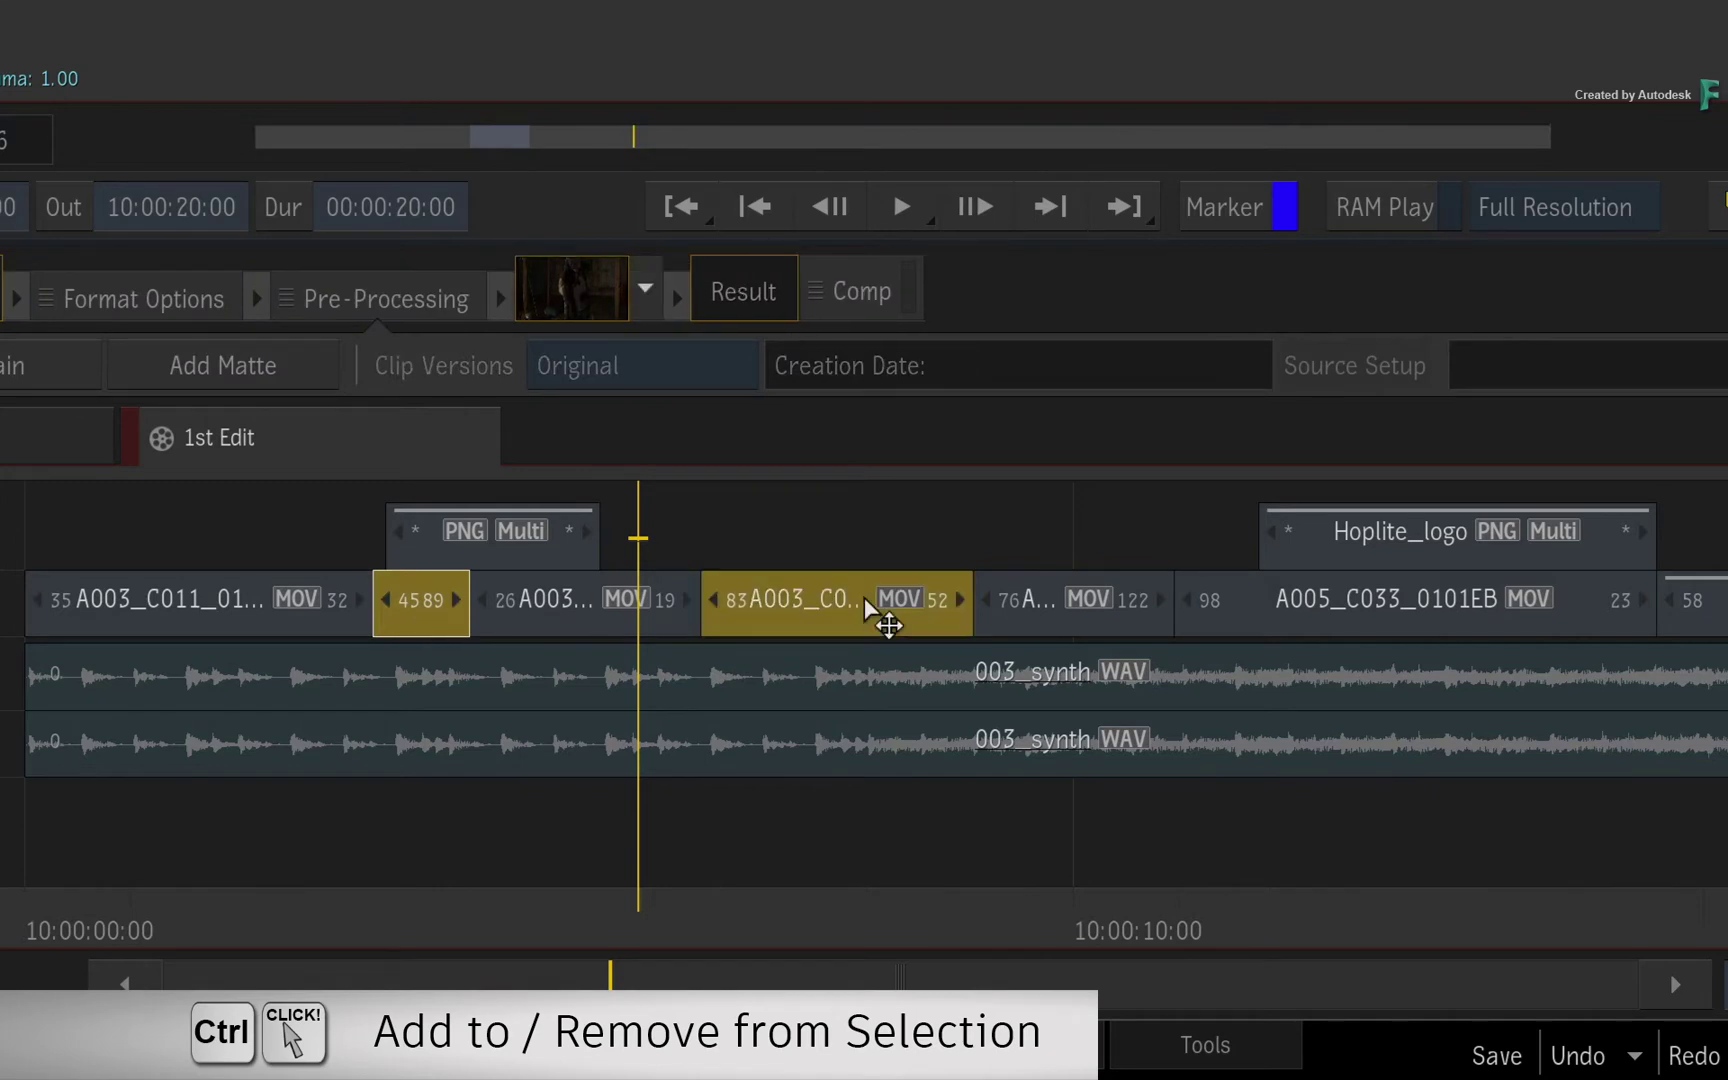
pyautogui.keyDown('ctrl'); pyautogui.click(1305, 625); pyautogui.keyUp('ctrl')
pyautogui.keyDown('ctrl'); pyautogui.click(1510, 535); pyautogui.keyUp('ctrl')
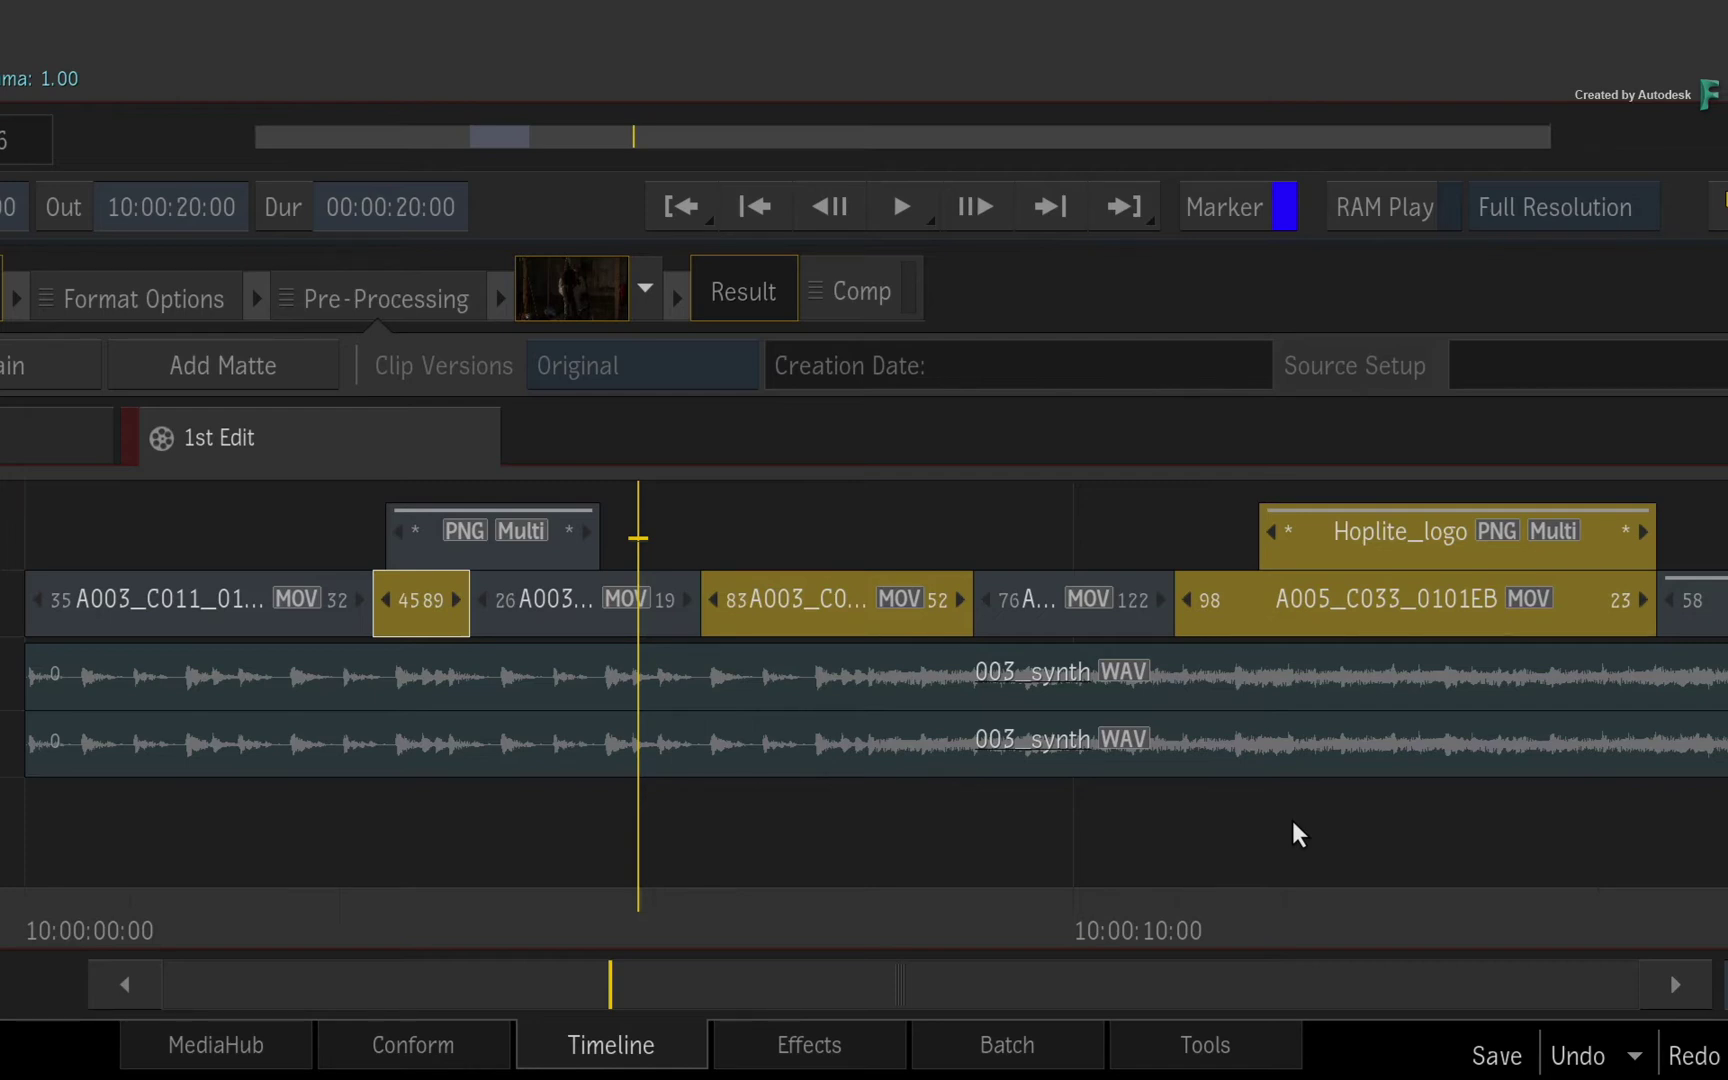
pyautogui.keyDown('ctrl'); pyautogui.click(1412, 540); pyautogui.keyUp('ctrl')
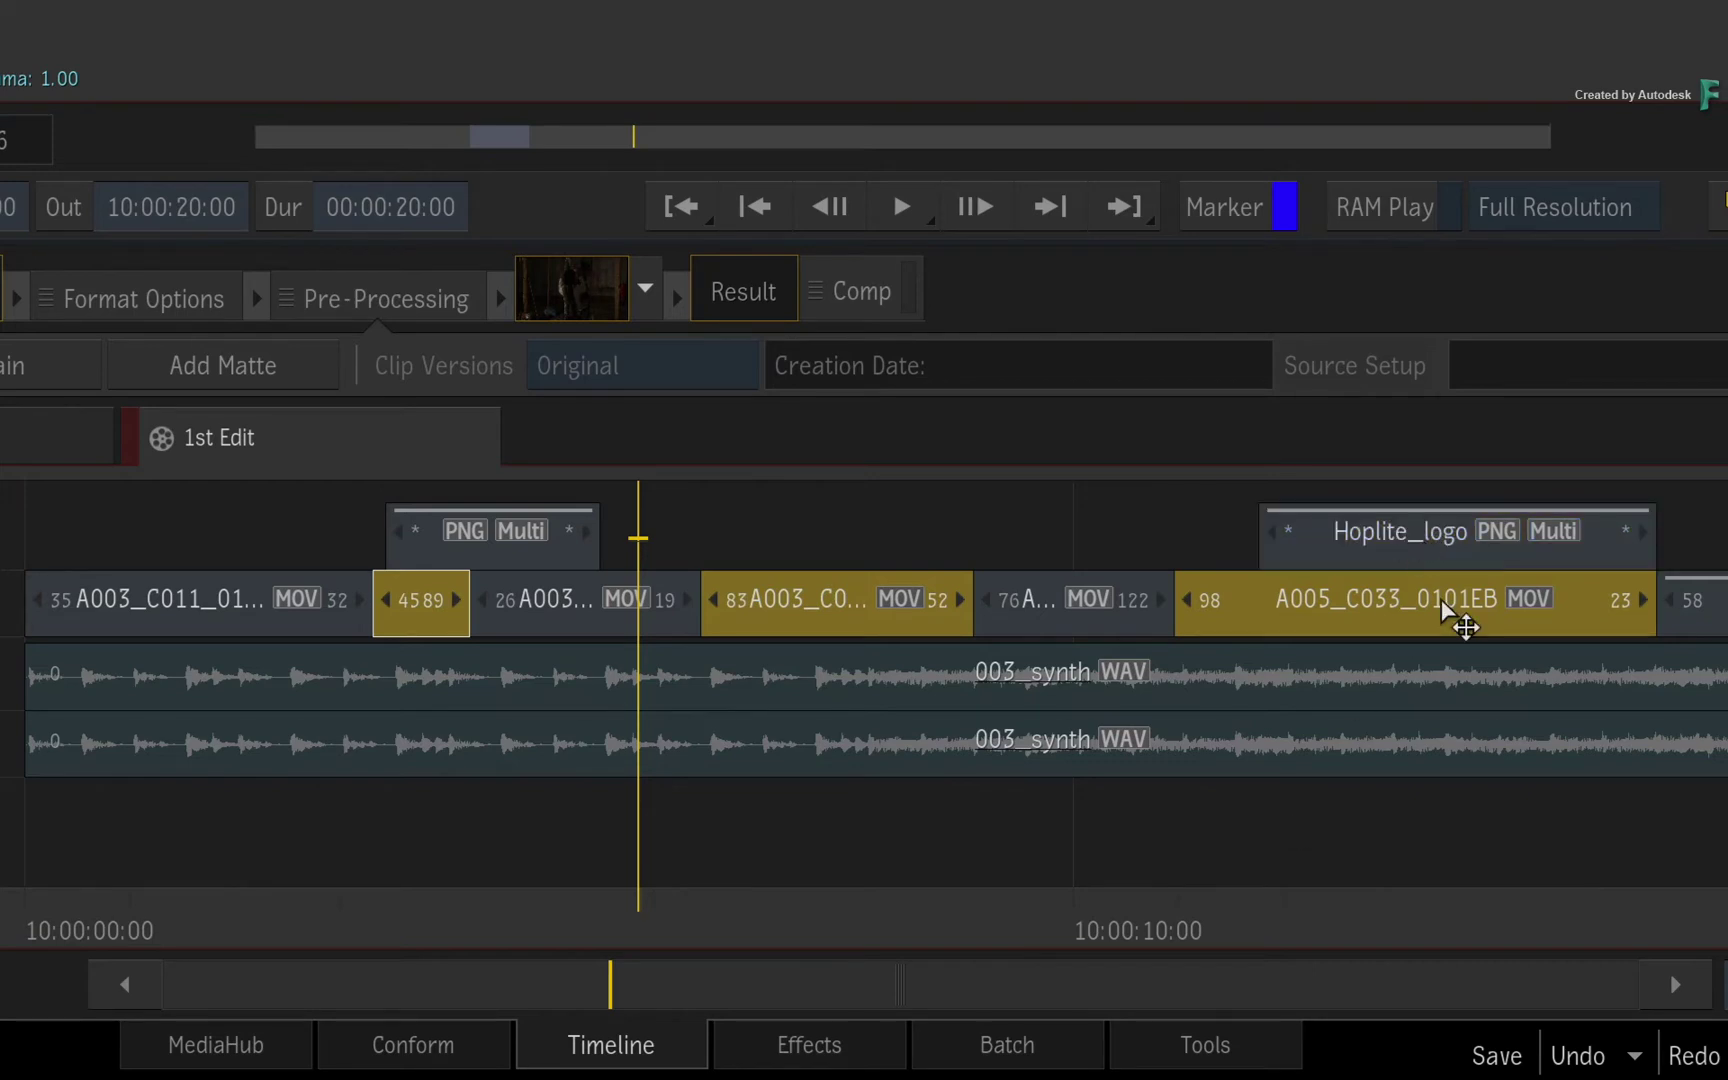
pyautogui.click(825, 848)
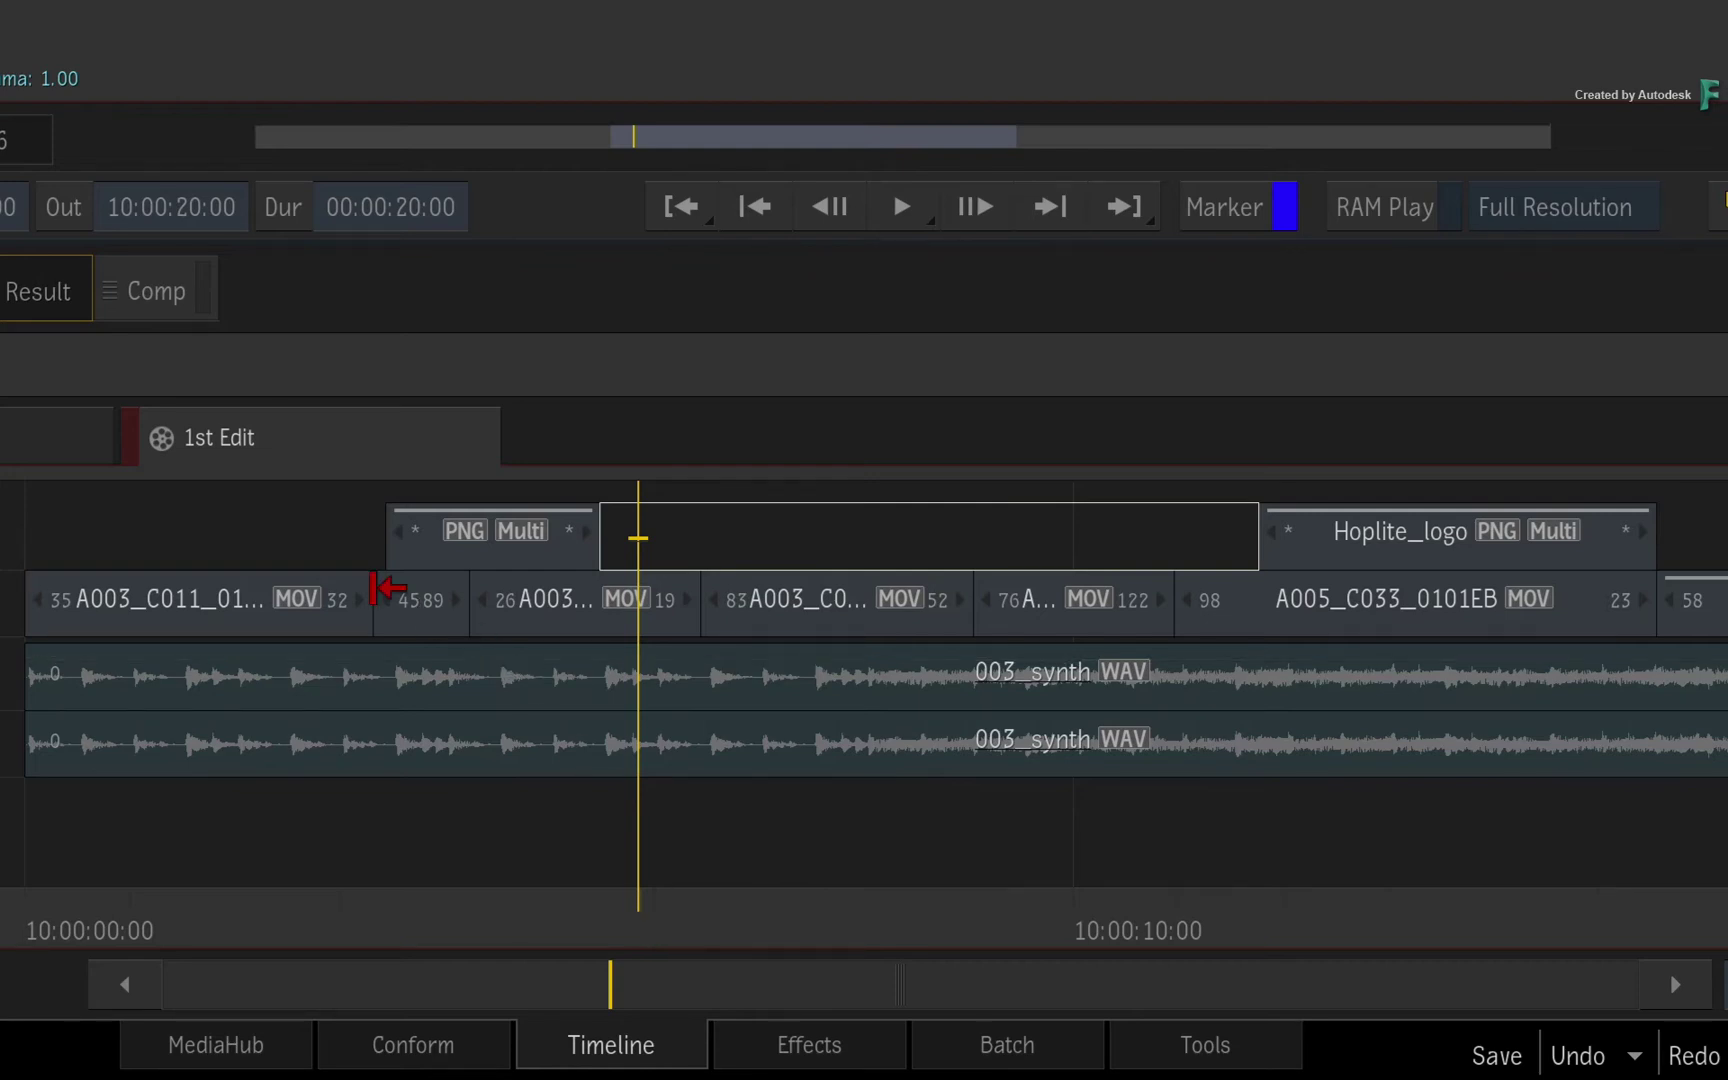
# Range-select from the 4589 clip through A005_C033_0101EB, then clear the selection
pyautogui.click(414, 603)
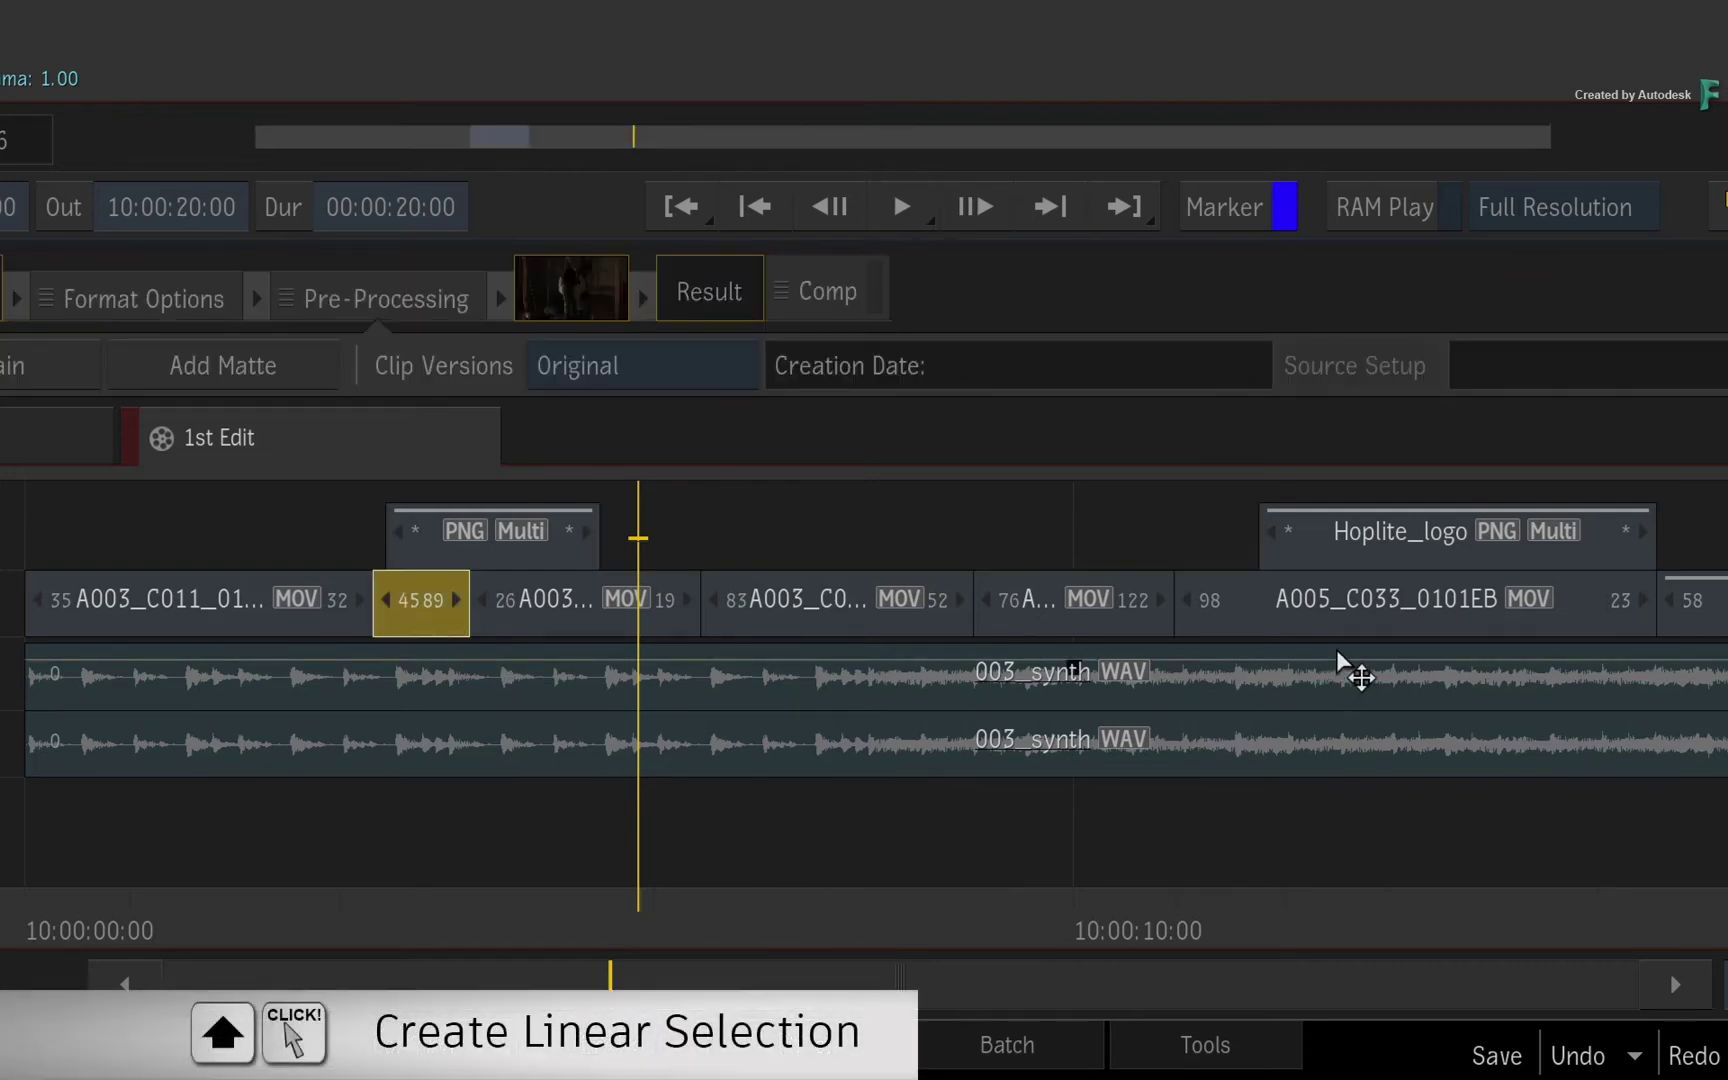
pyautogui.keyDown('shift'); pyautogui.click(1415, 610); pyautogui.keyUp('shift')
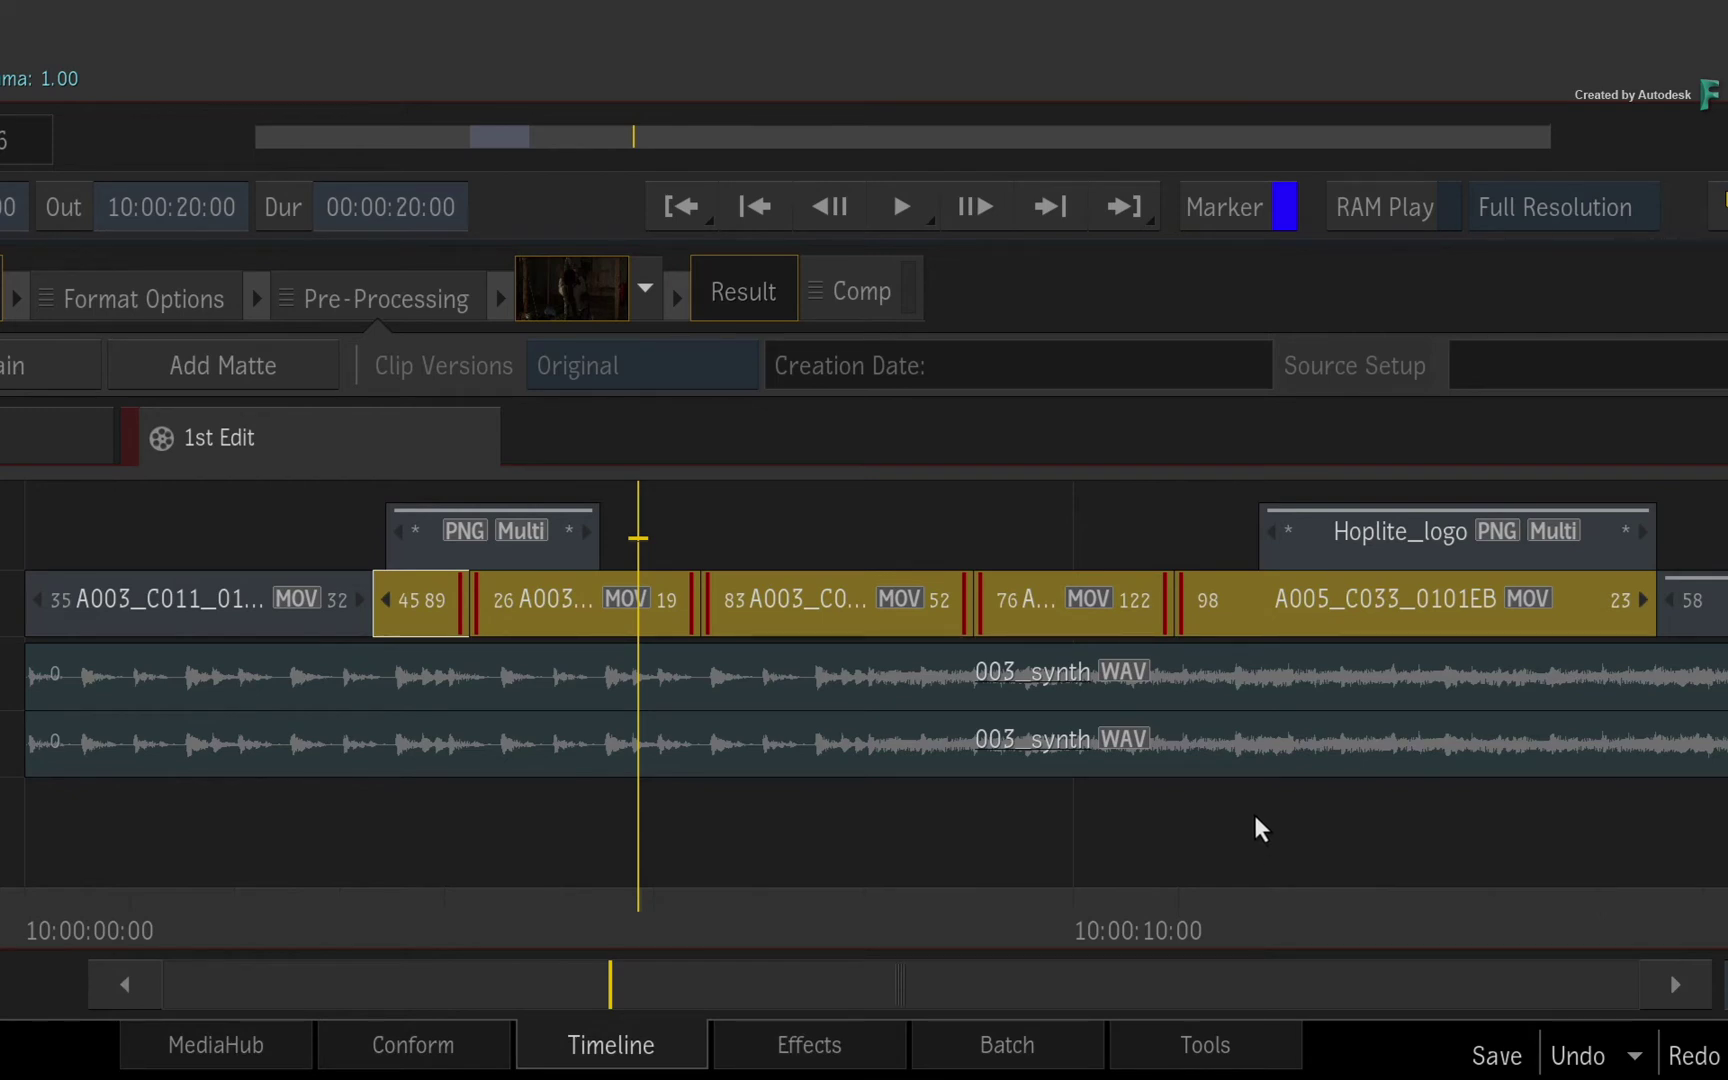
pyautogui.press('Up')
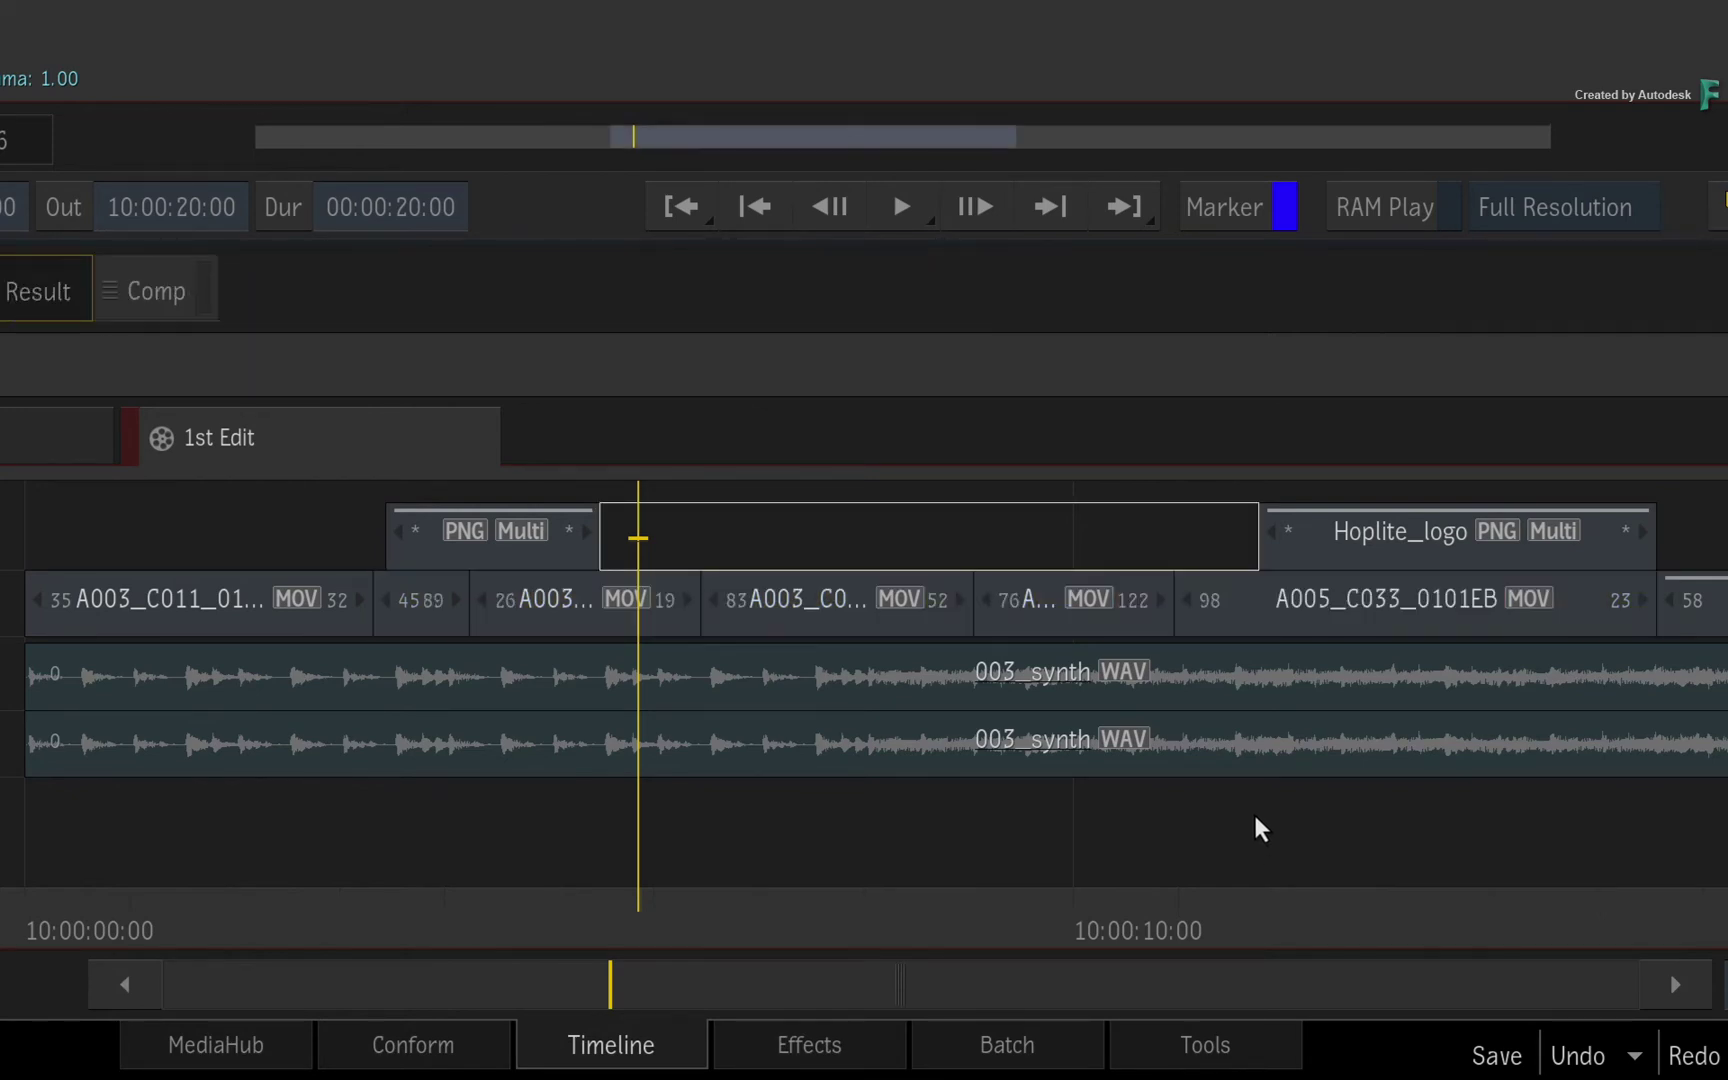
# Select all tracks from inside the first clip through 10:00:15:14, pulling the end back
pyautogui.moveTo(626, 924); pyautogui.dragTo(246, 856)
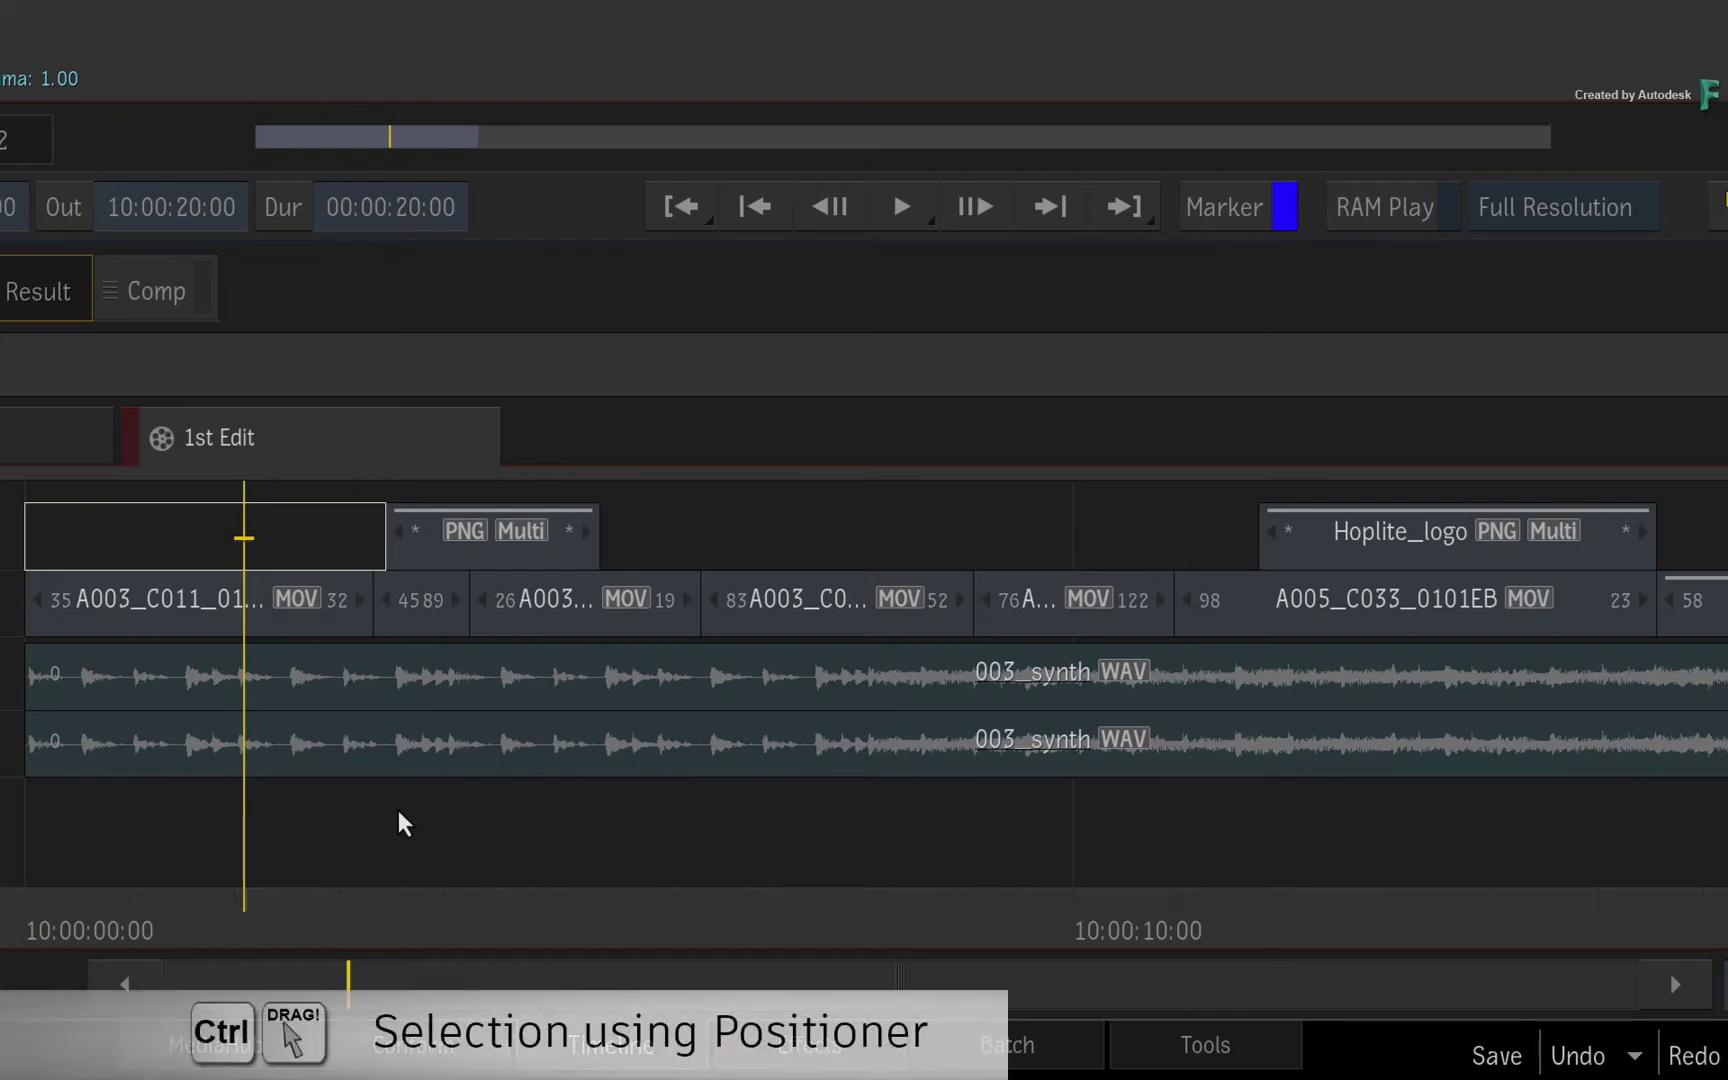
pyautogui.keyDown('ctrl'); pyautogui.moveTo(259, 833); pyautogui.dragTo(1428, 882); pyautogui.keyUp('ctrl')
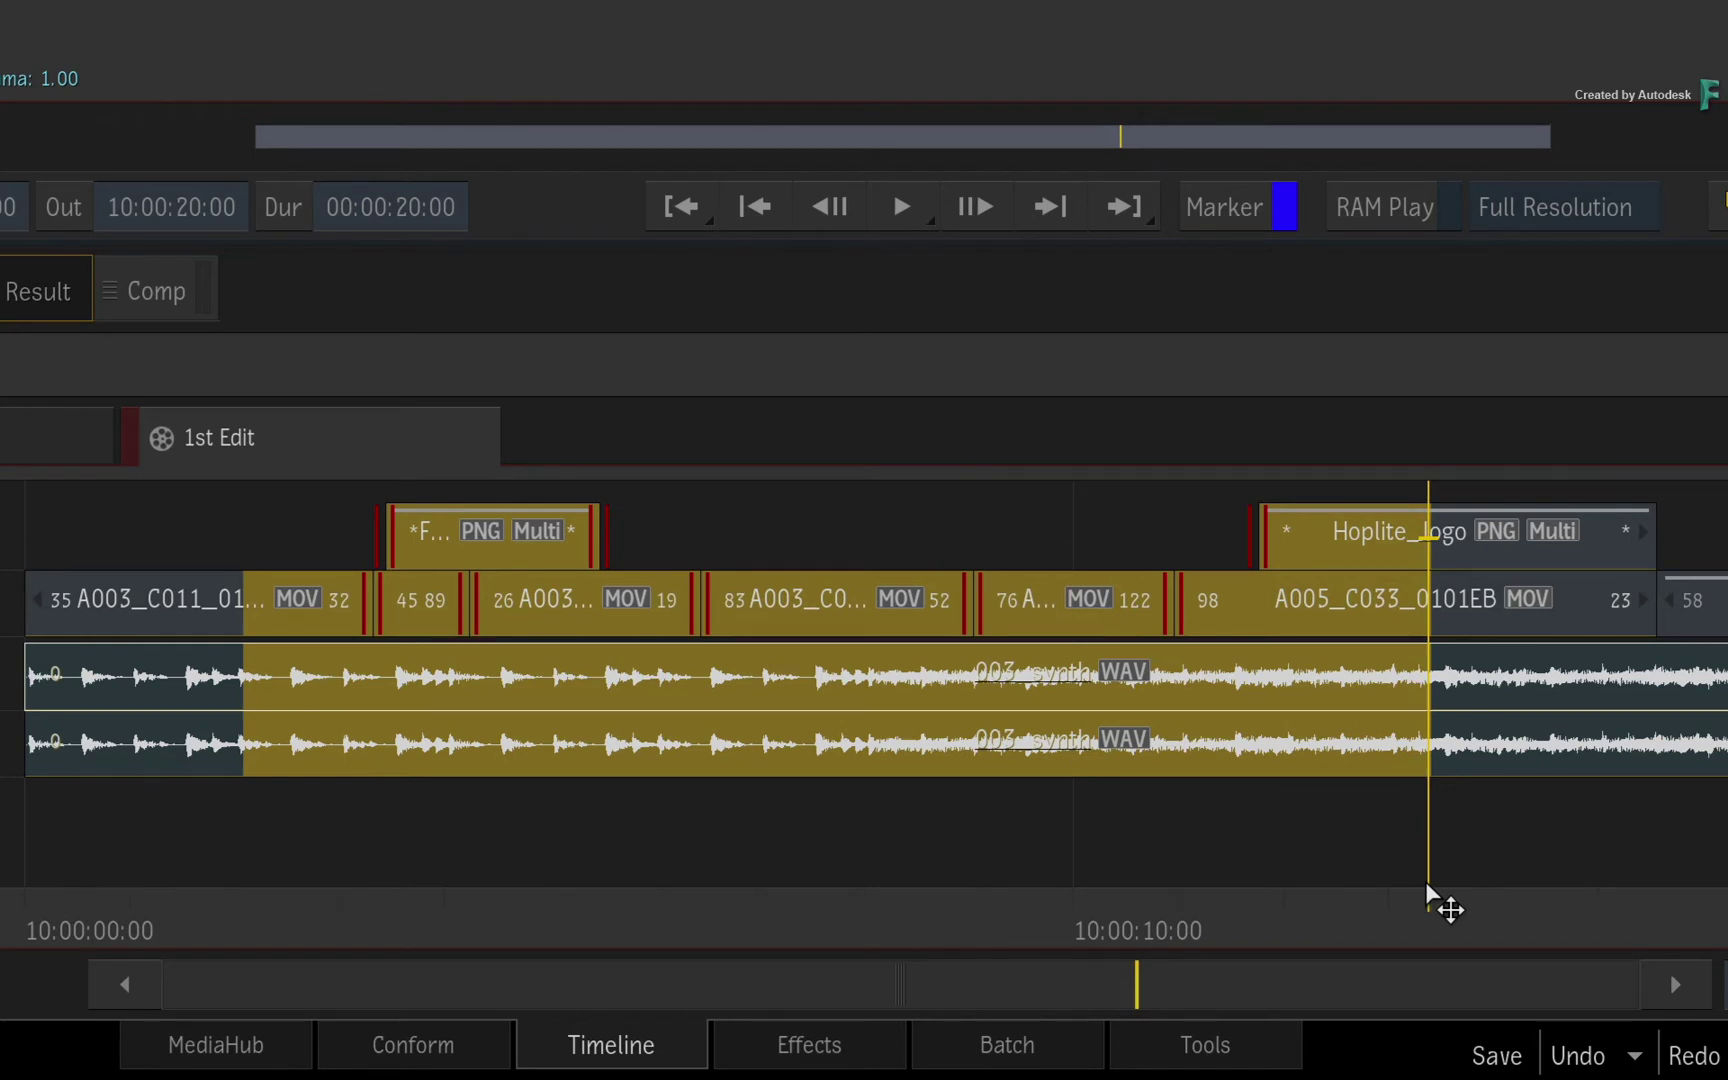
pyautogui.moveTo(1426, 882); pyautogui.dragTo(1653, 860)
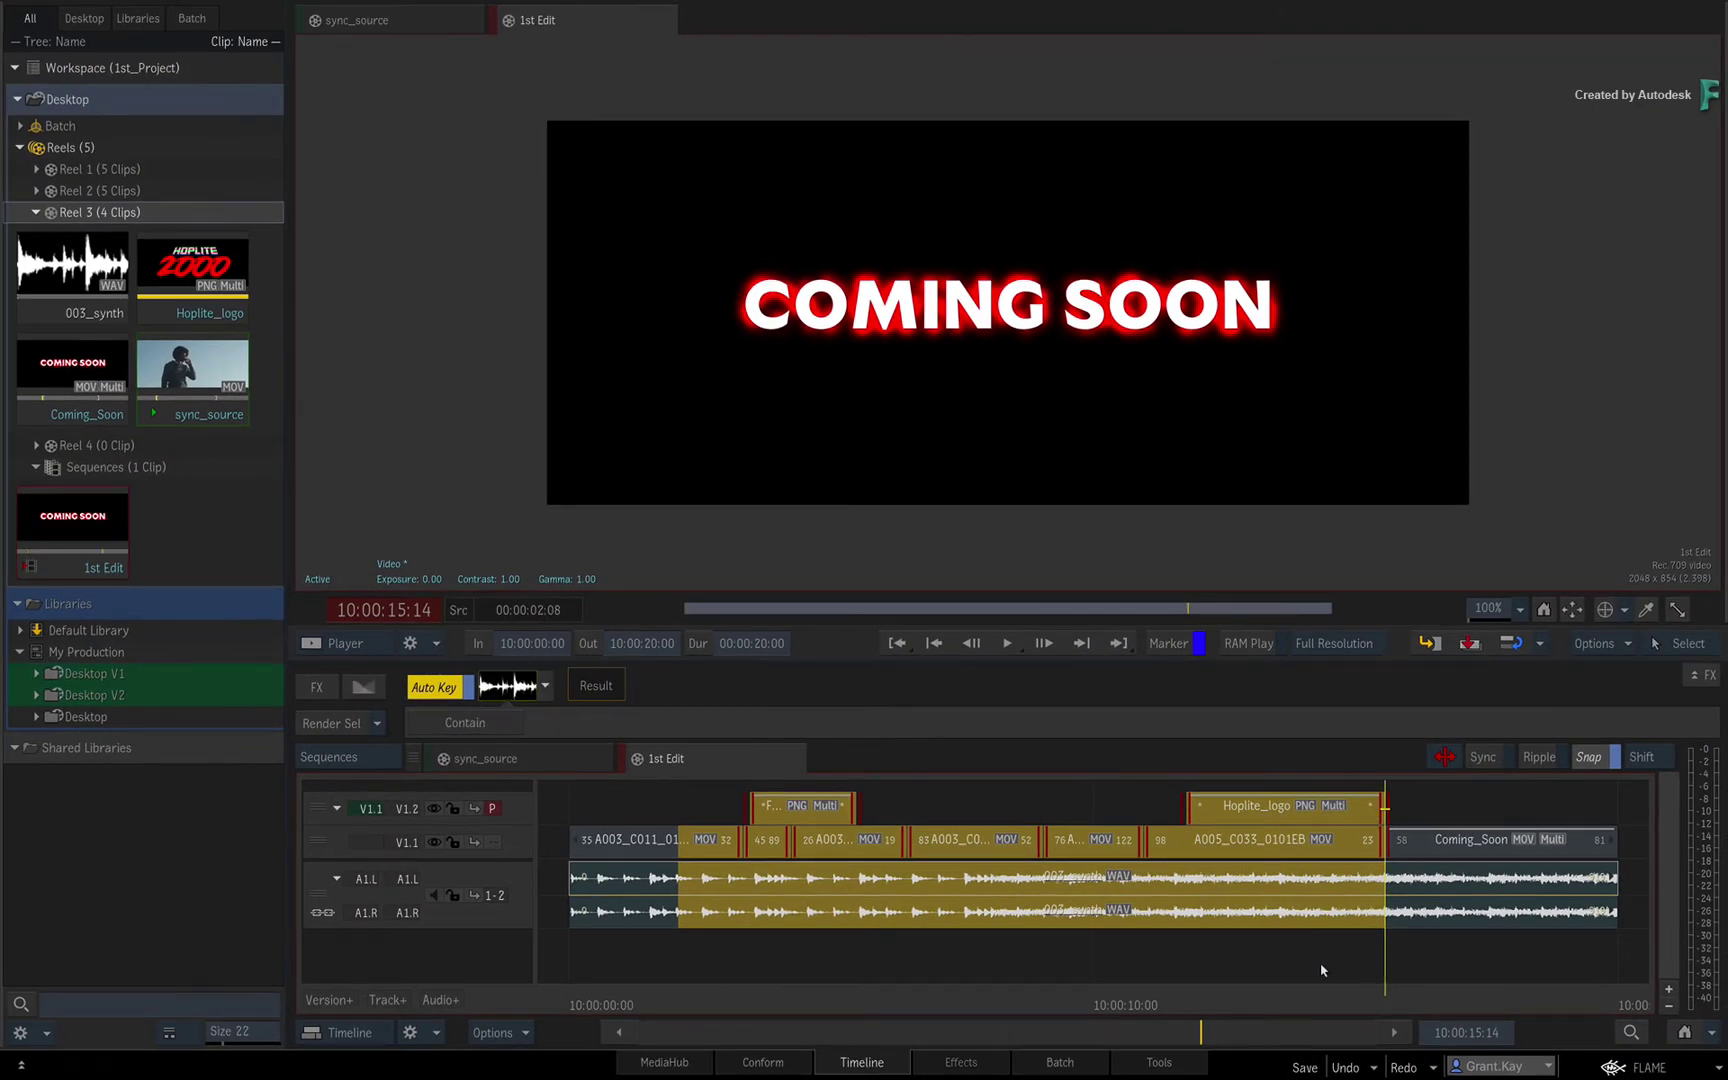
# Deselect everything and jump the positioner back to about 10:00:05:24
pyautogui.click(1131, 960)
pyautogui.click(975, 970)
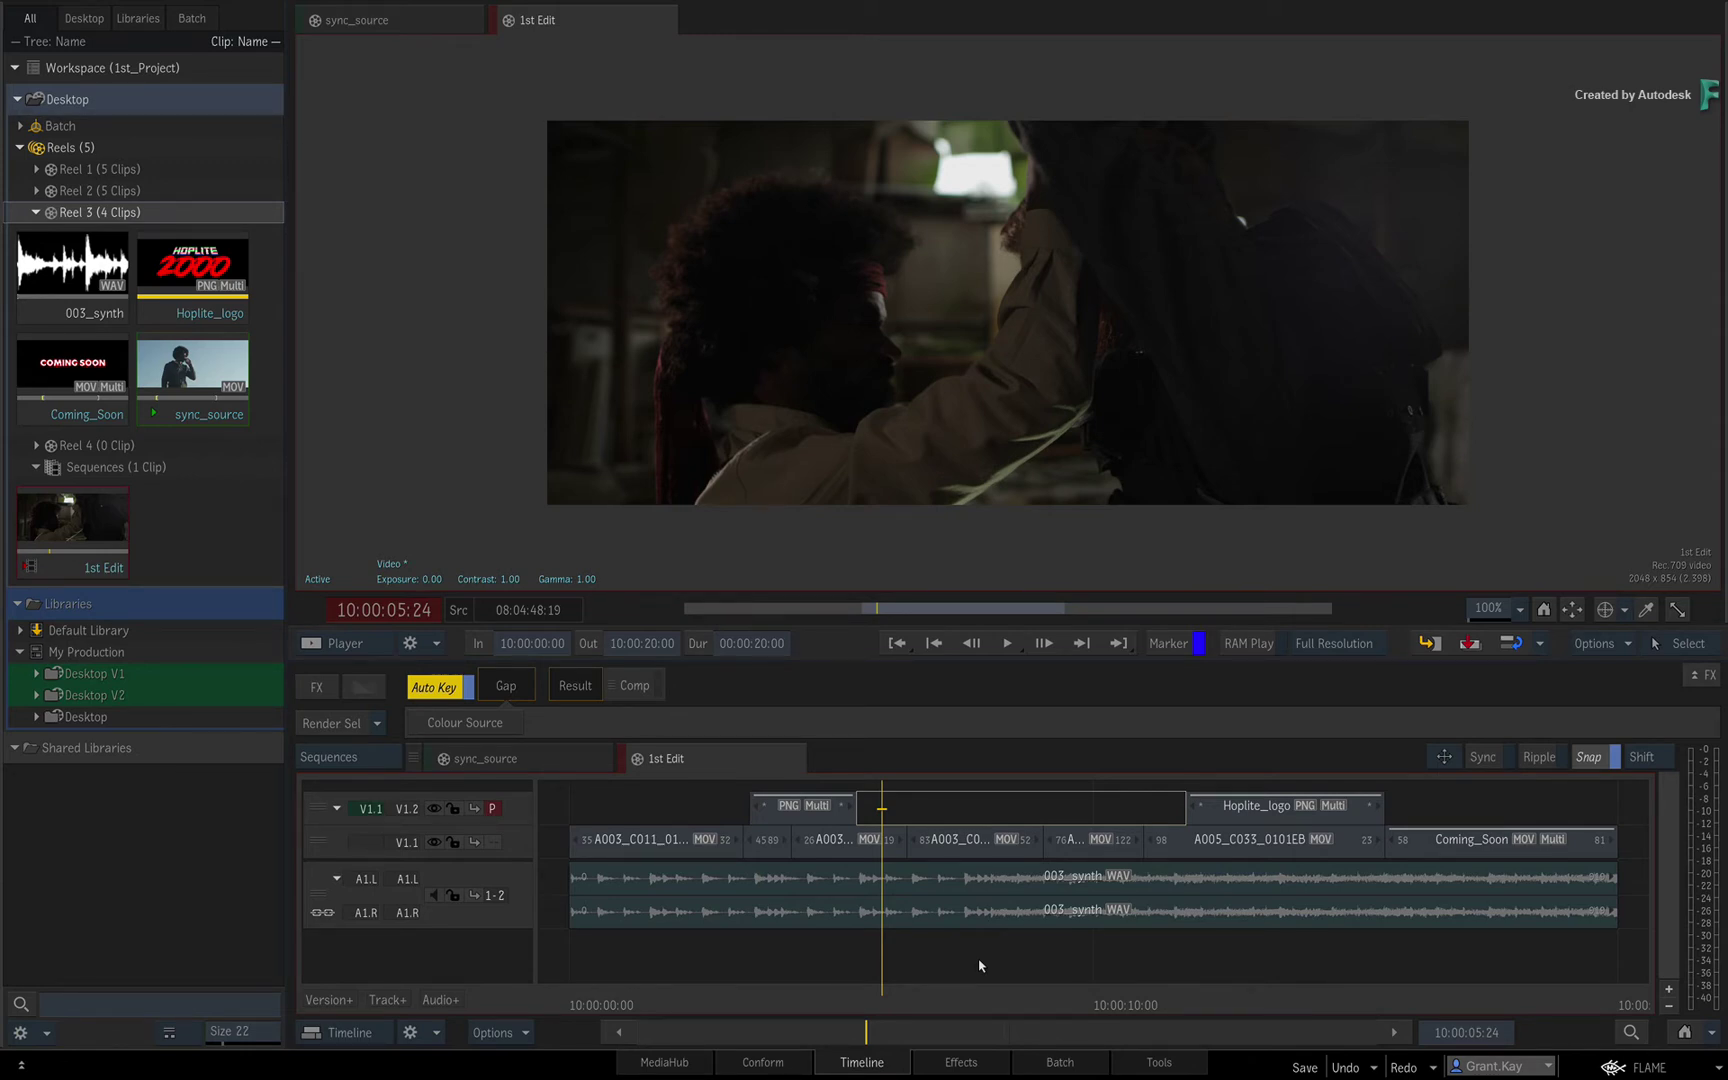
# Use All Tracks Forward mode to select everything from A003_C025_010122 onward, including 003_synth
pyautogui.click(916, 852)
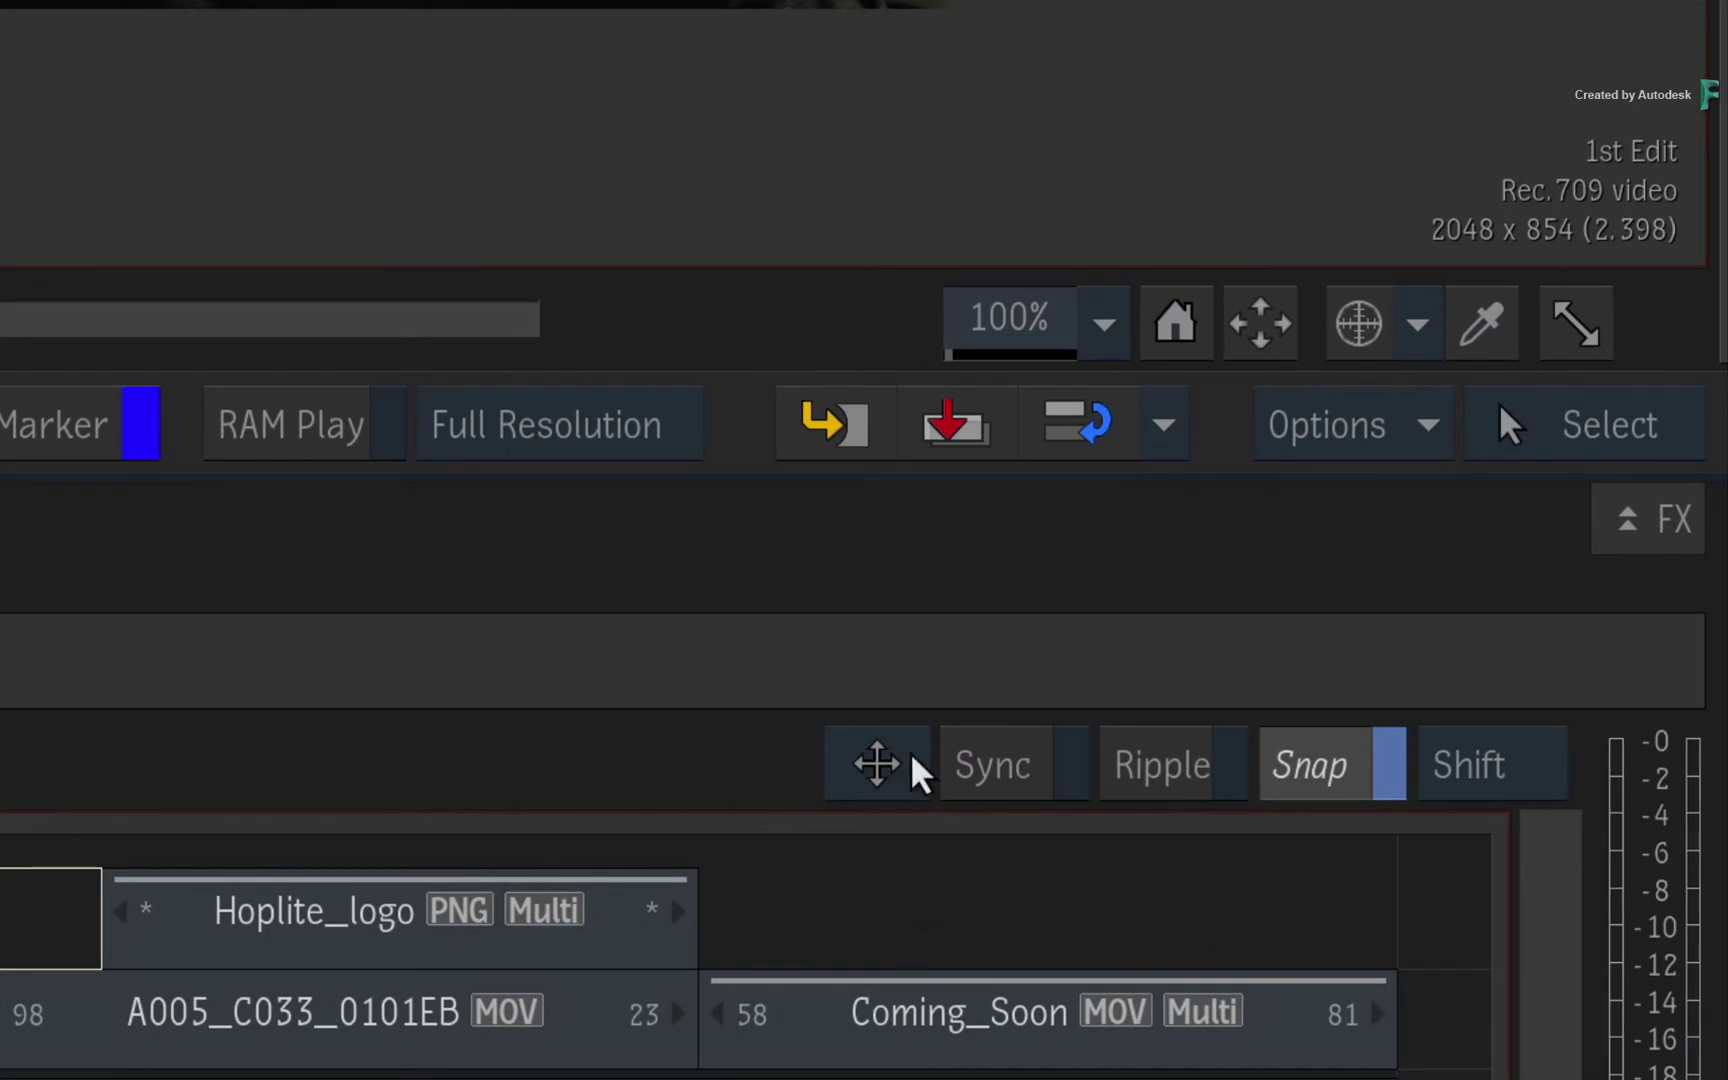
pyautogui.click(918, 773)
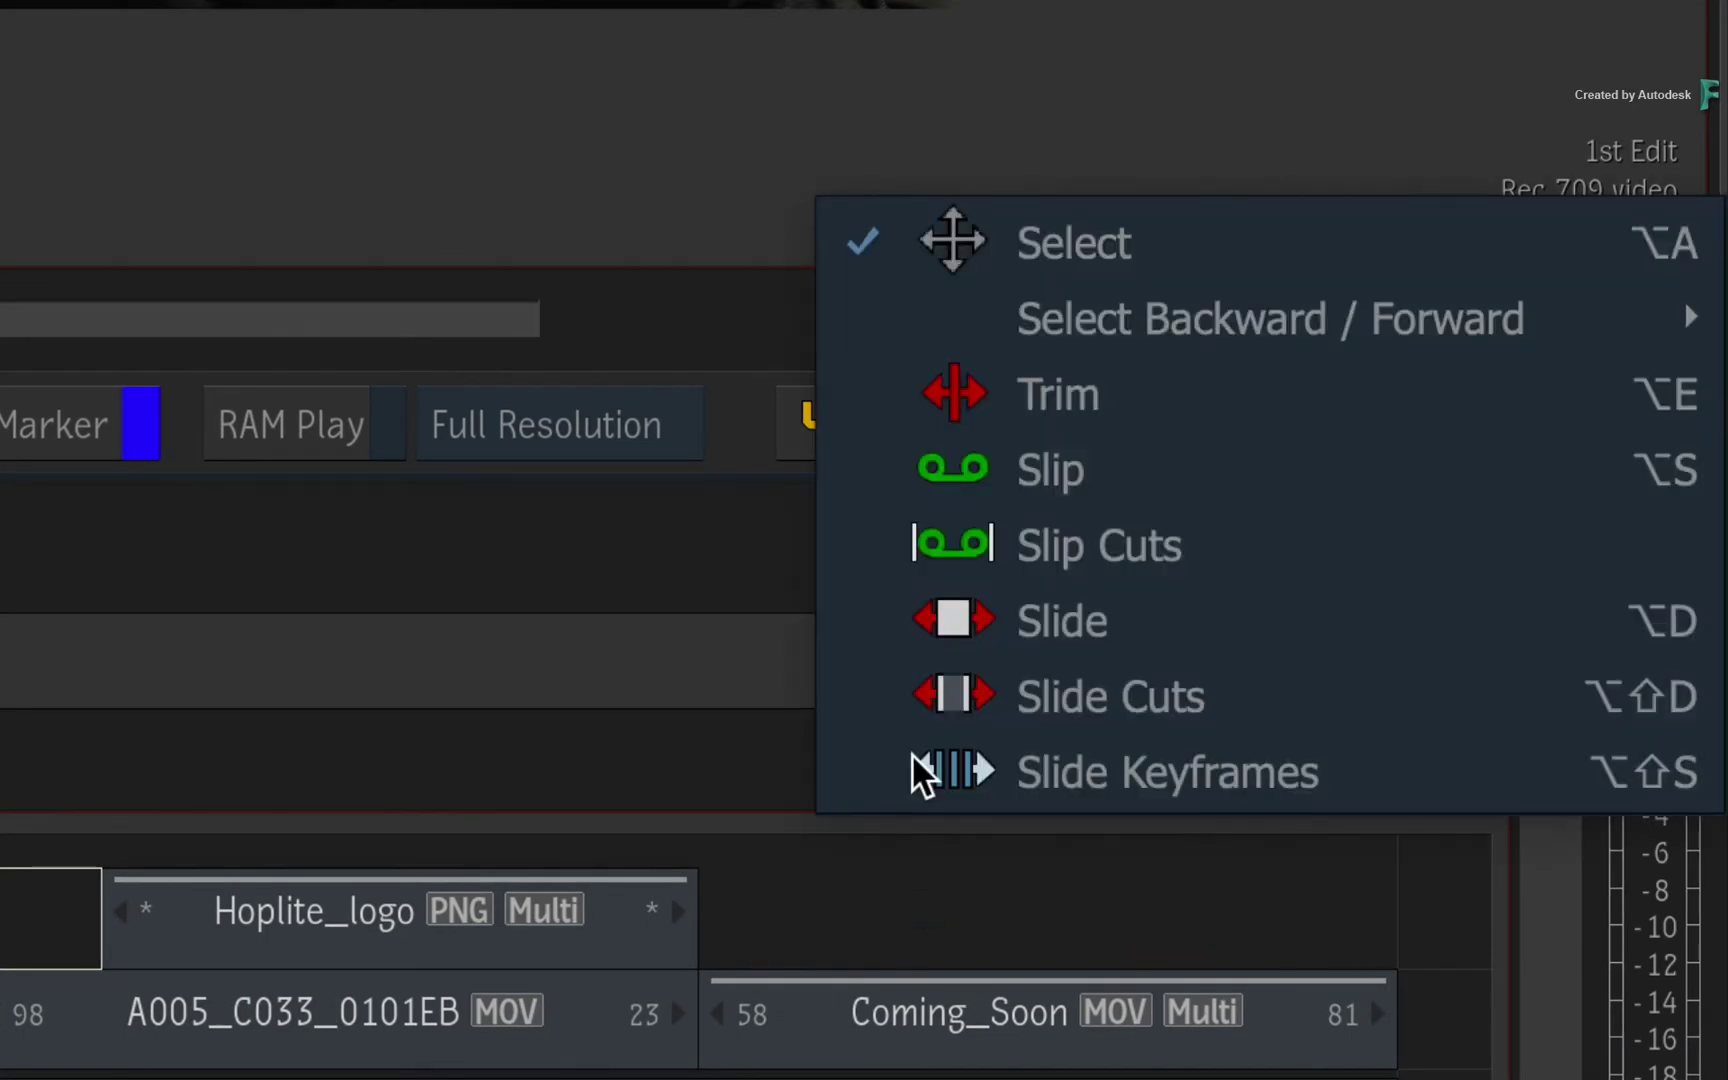
pyautogui.moveTo(1121, 324)
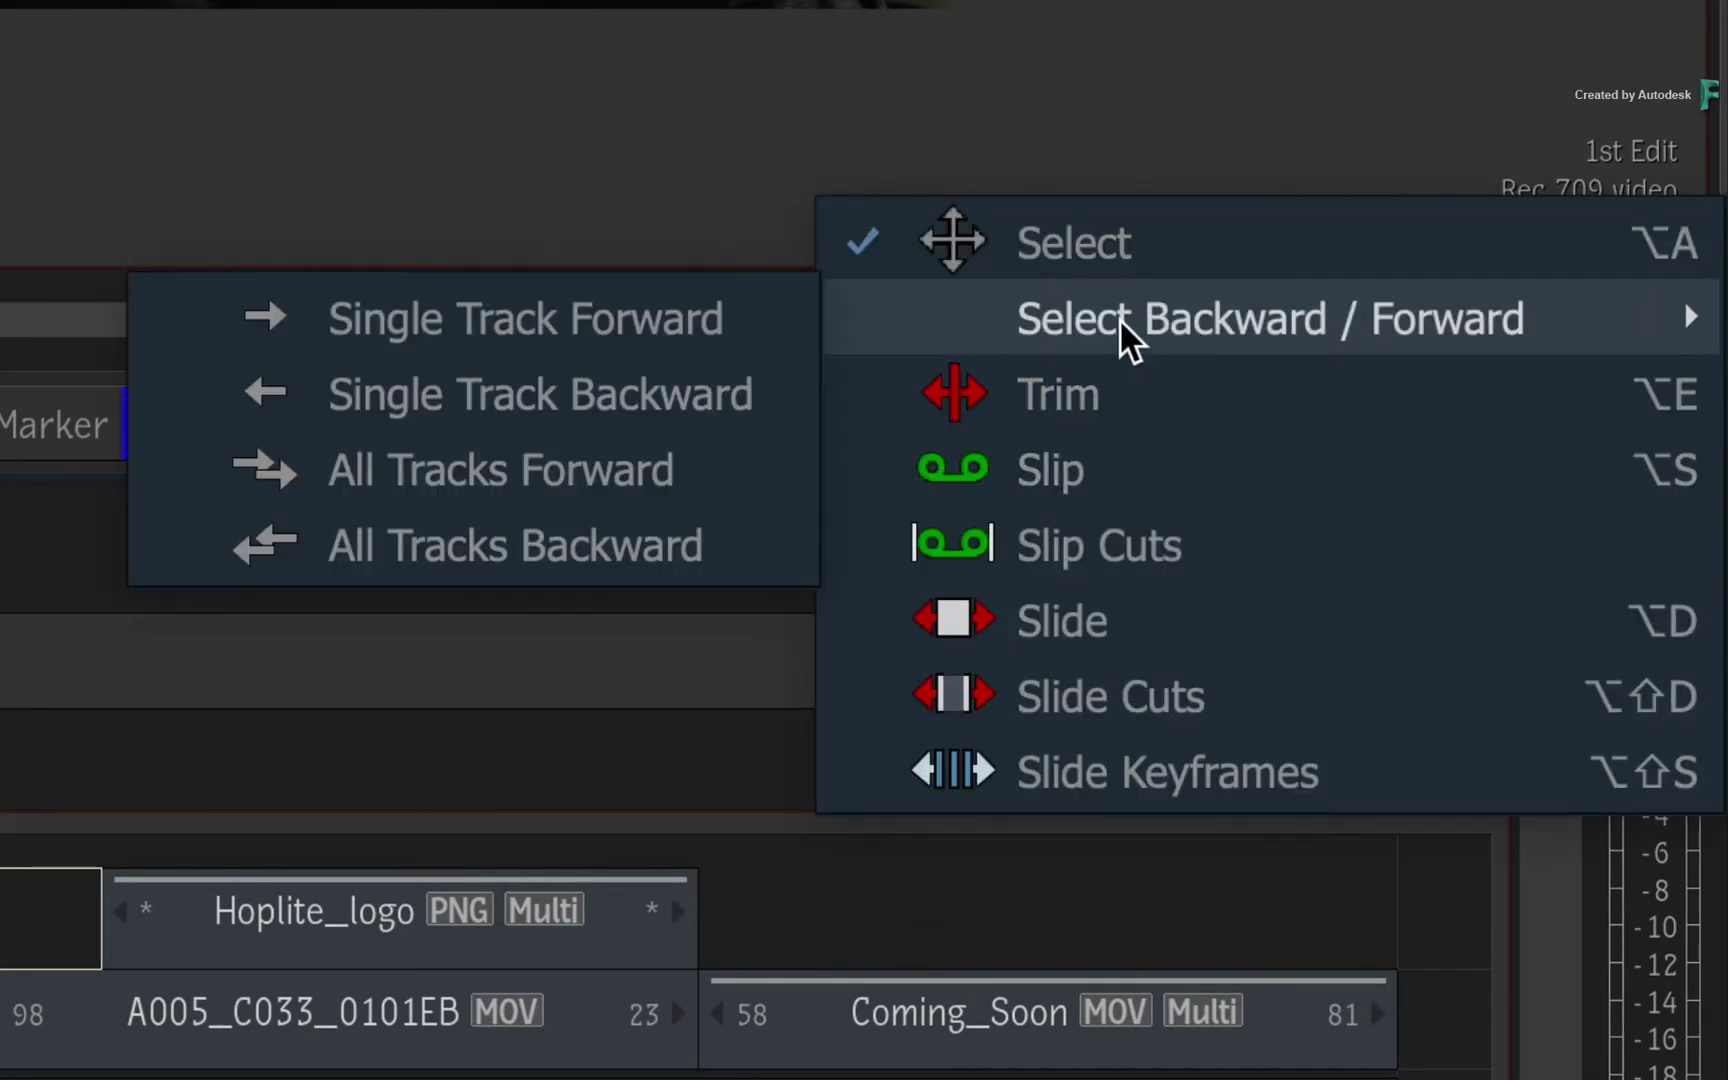
pyautogui.click(640, 472)
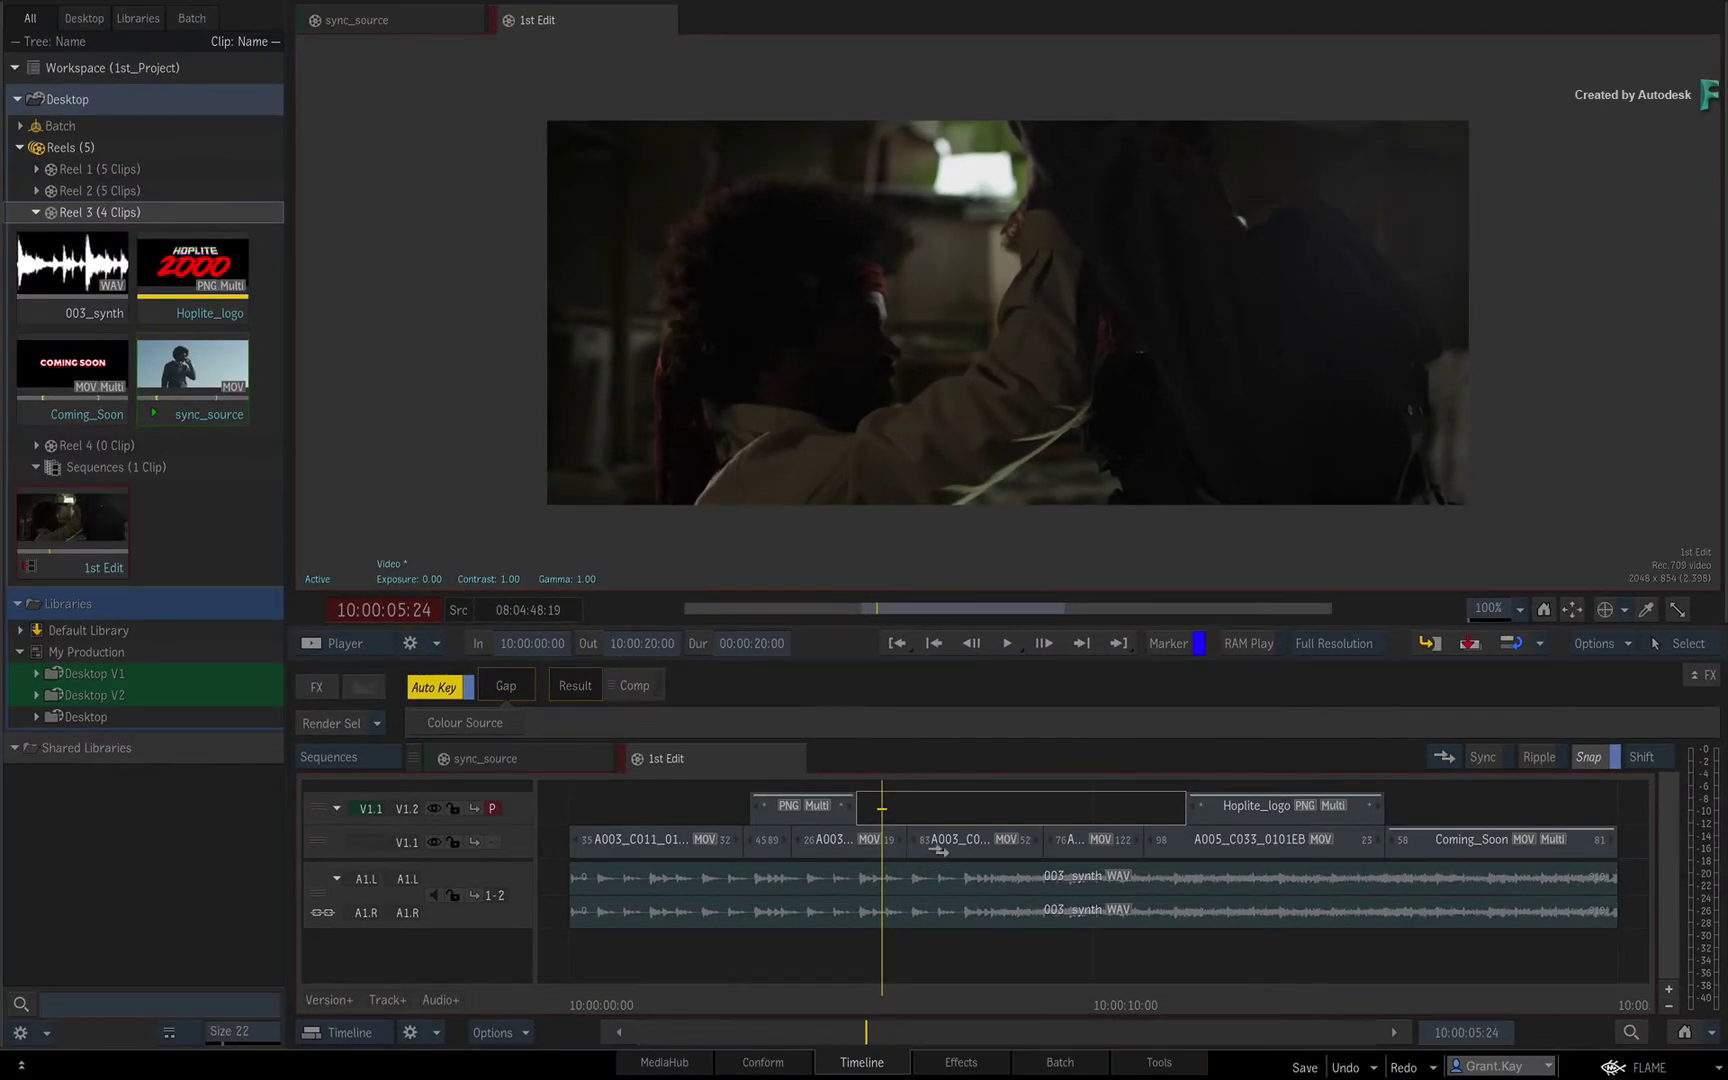
pyautogui.click(938, 849)
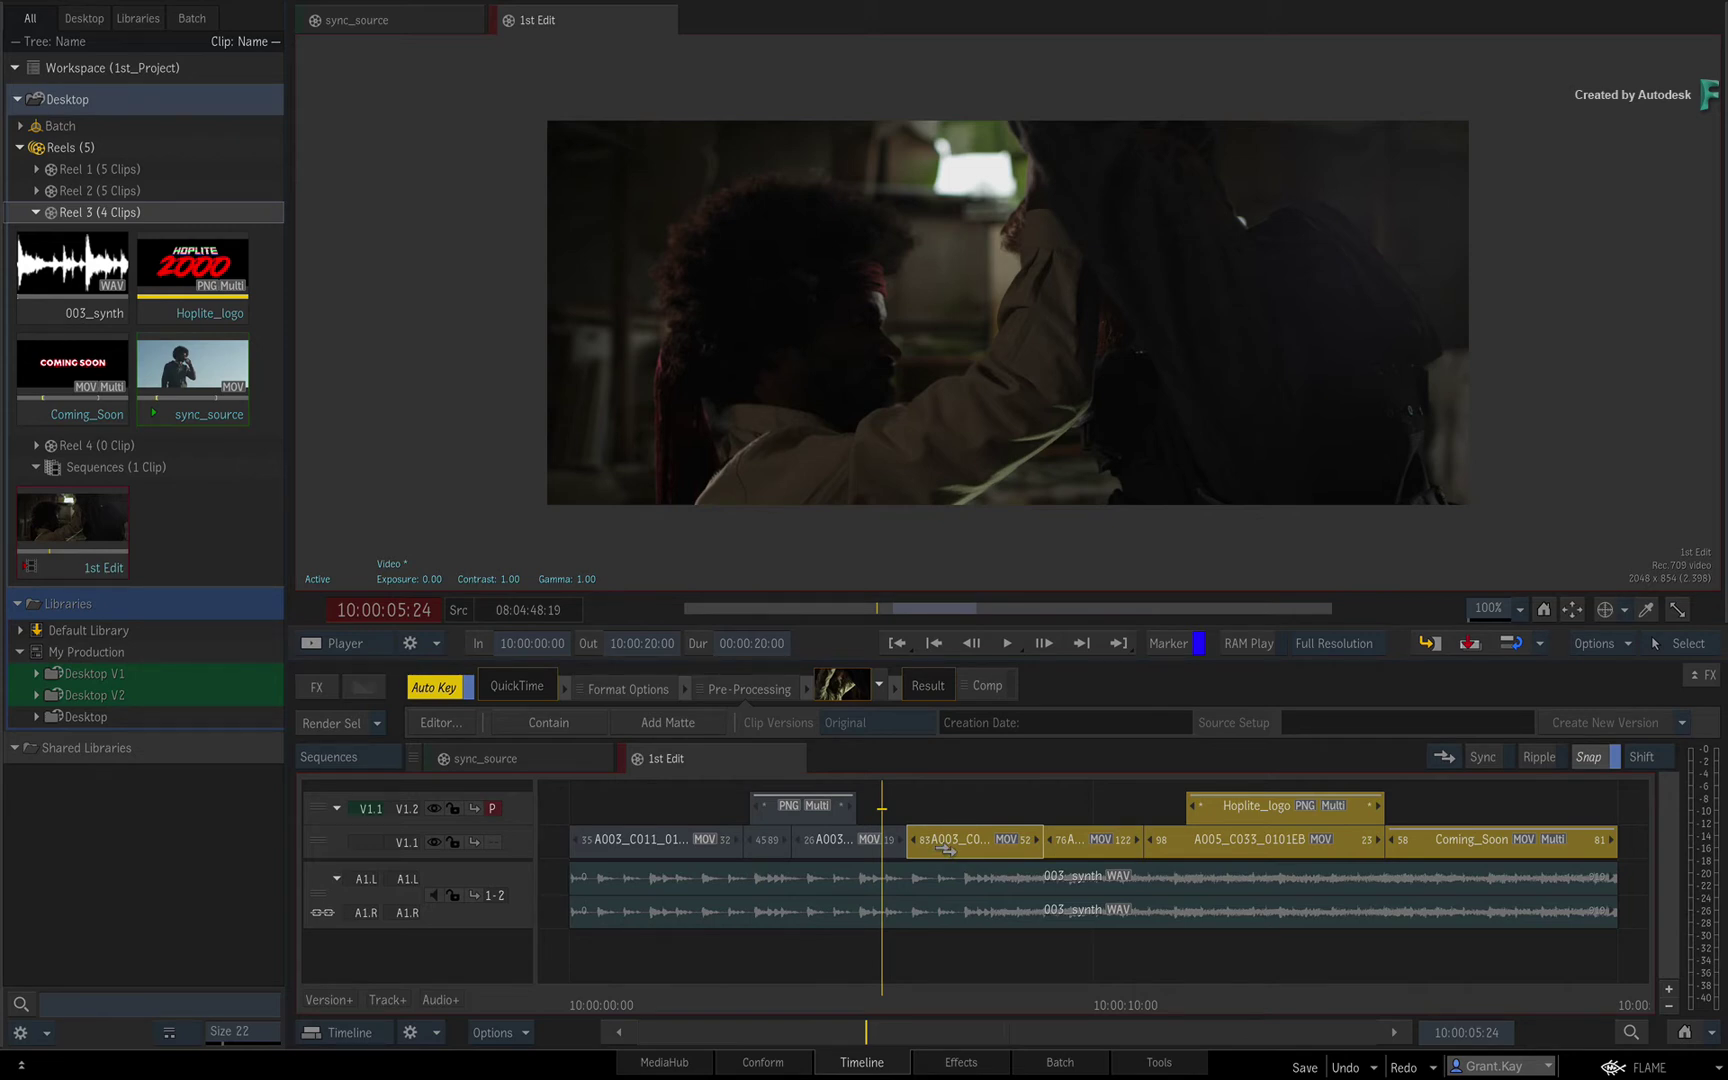
pyautogui.click(943, 905)
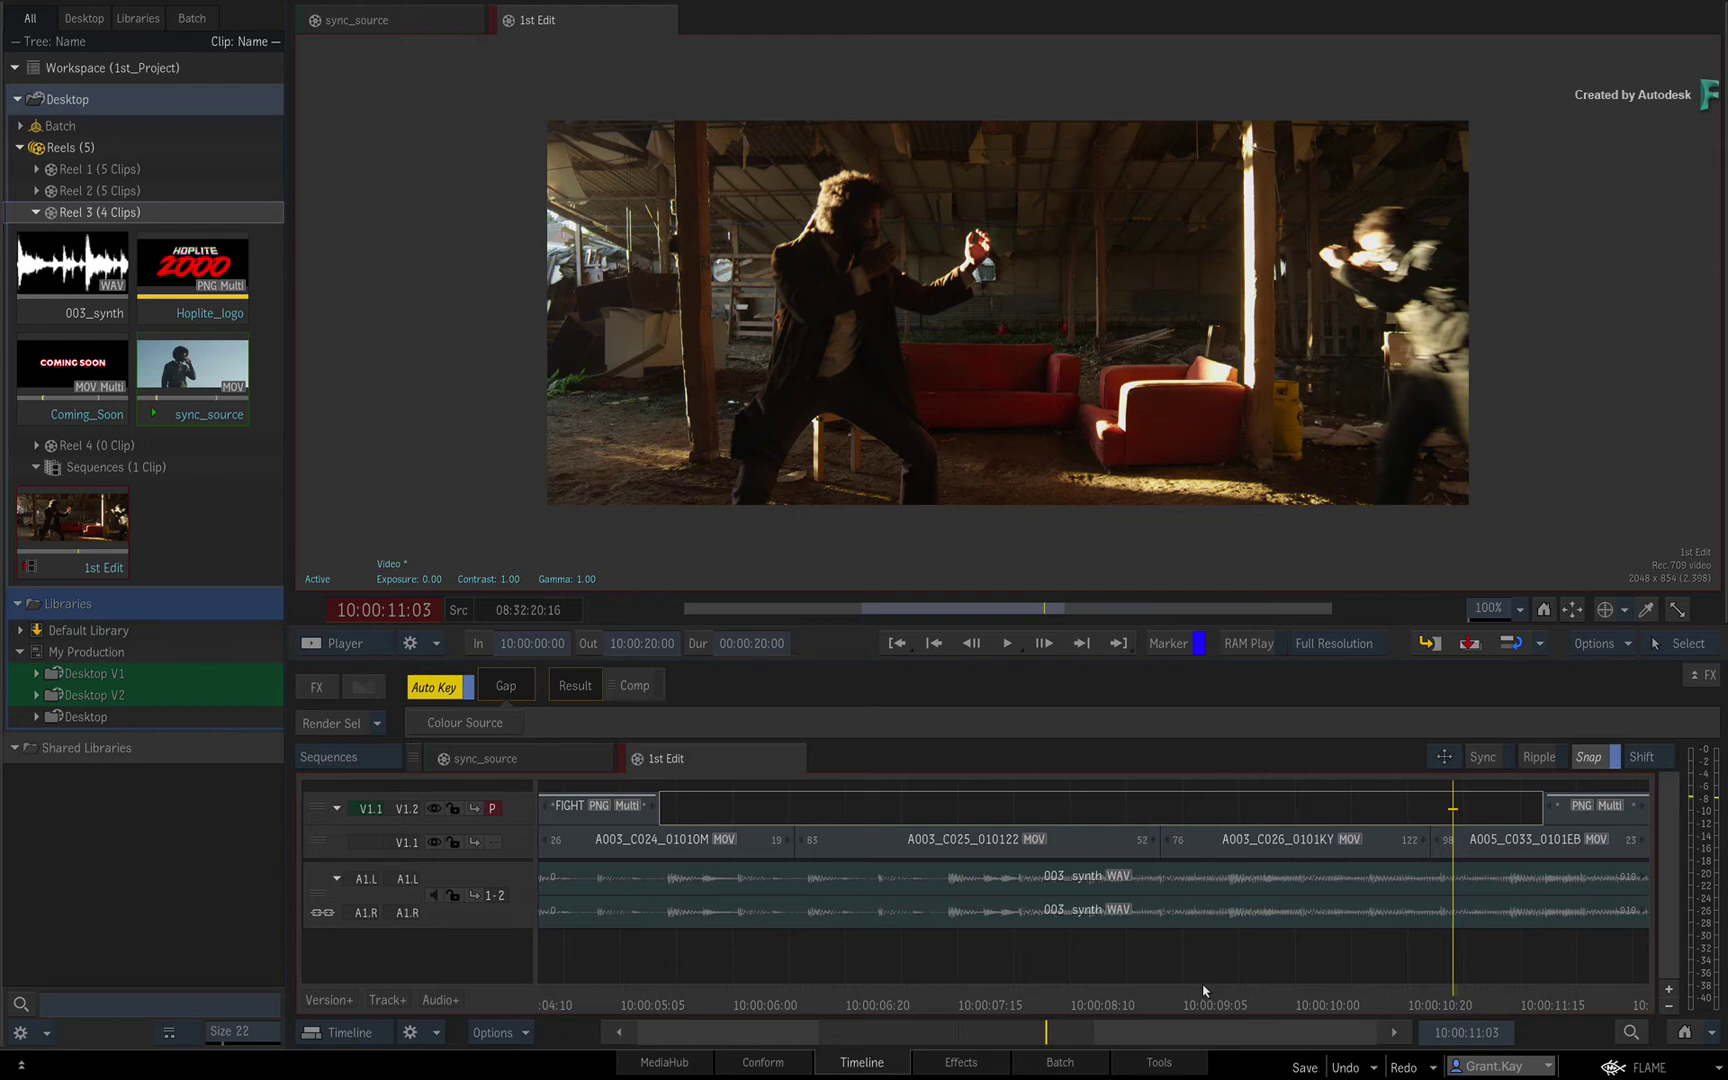
# Split A003_C025_010122 at 10:00:08:13
pyautogui.moveTo(1447, 1000); pyautogui.dragTo(1085, 998)
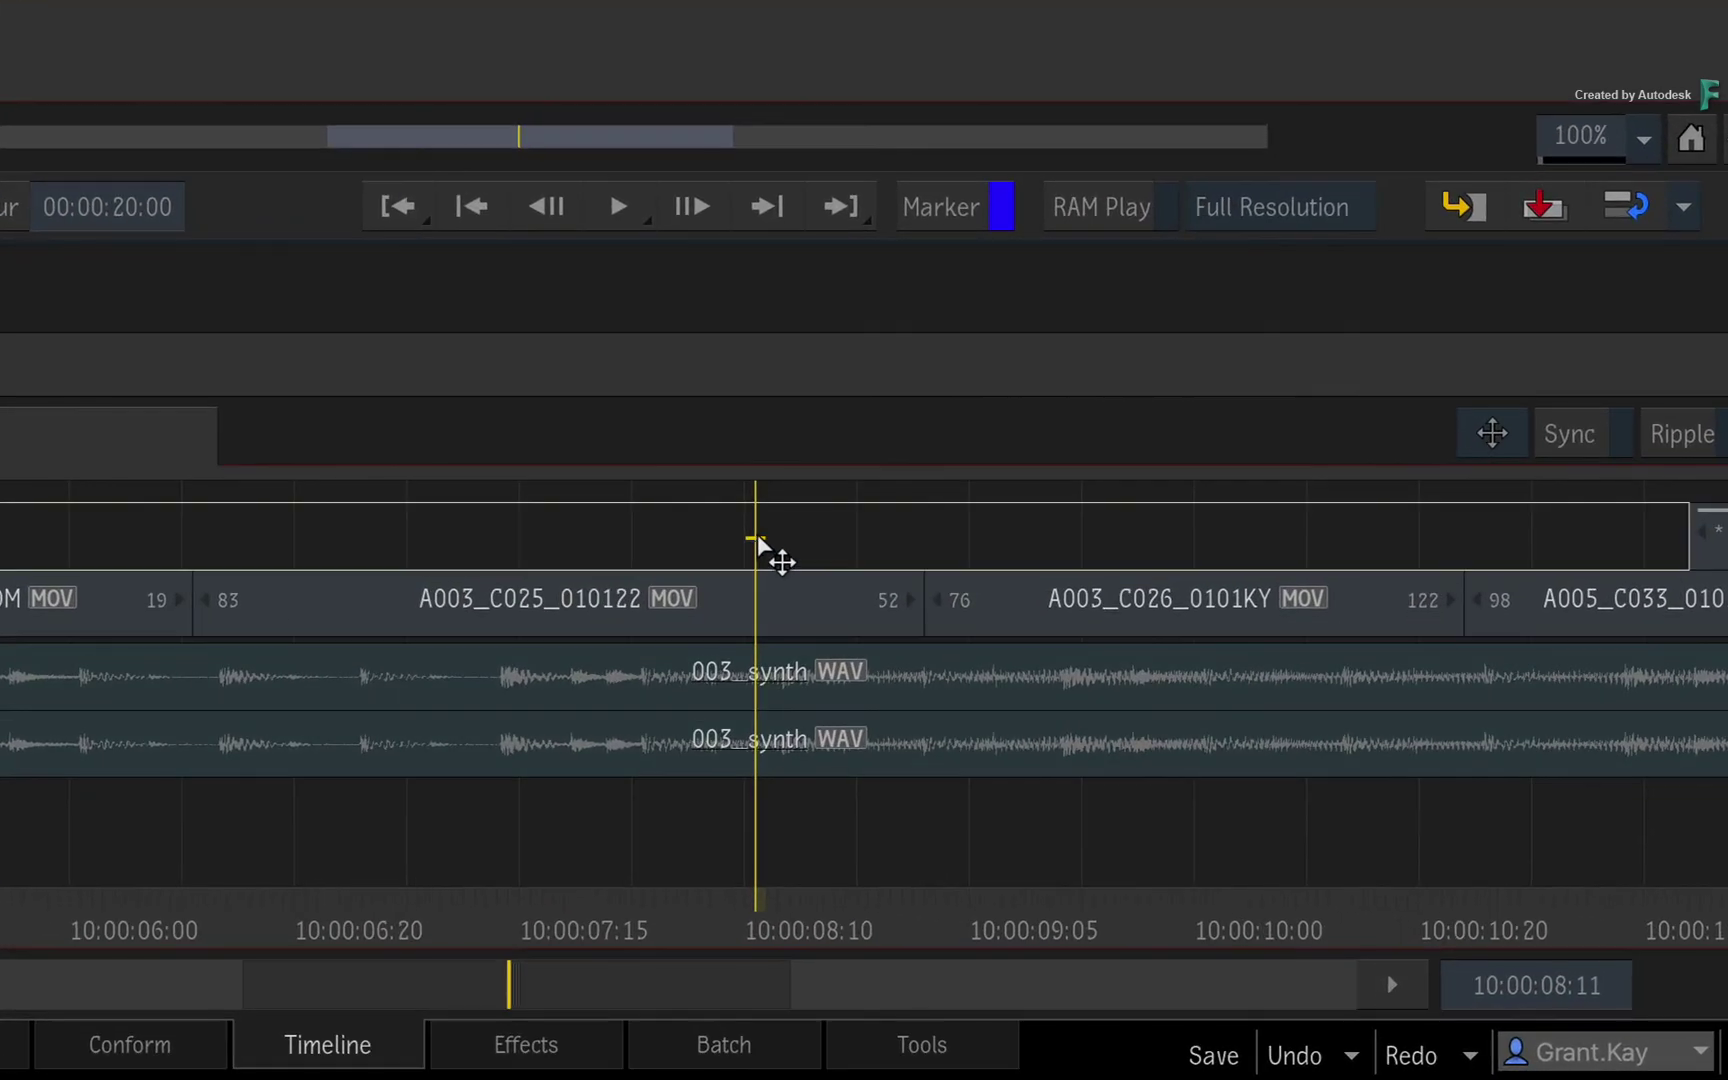
pyautogui.click(1075, 838)
pyautogui.moveTo(760, 915)
pyautogui.mouseDown()
pyautogui.moveTo(677, 905)
pyautogui.moveTo(777, 893)
pyautogui.mouseUp()
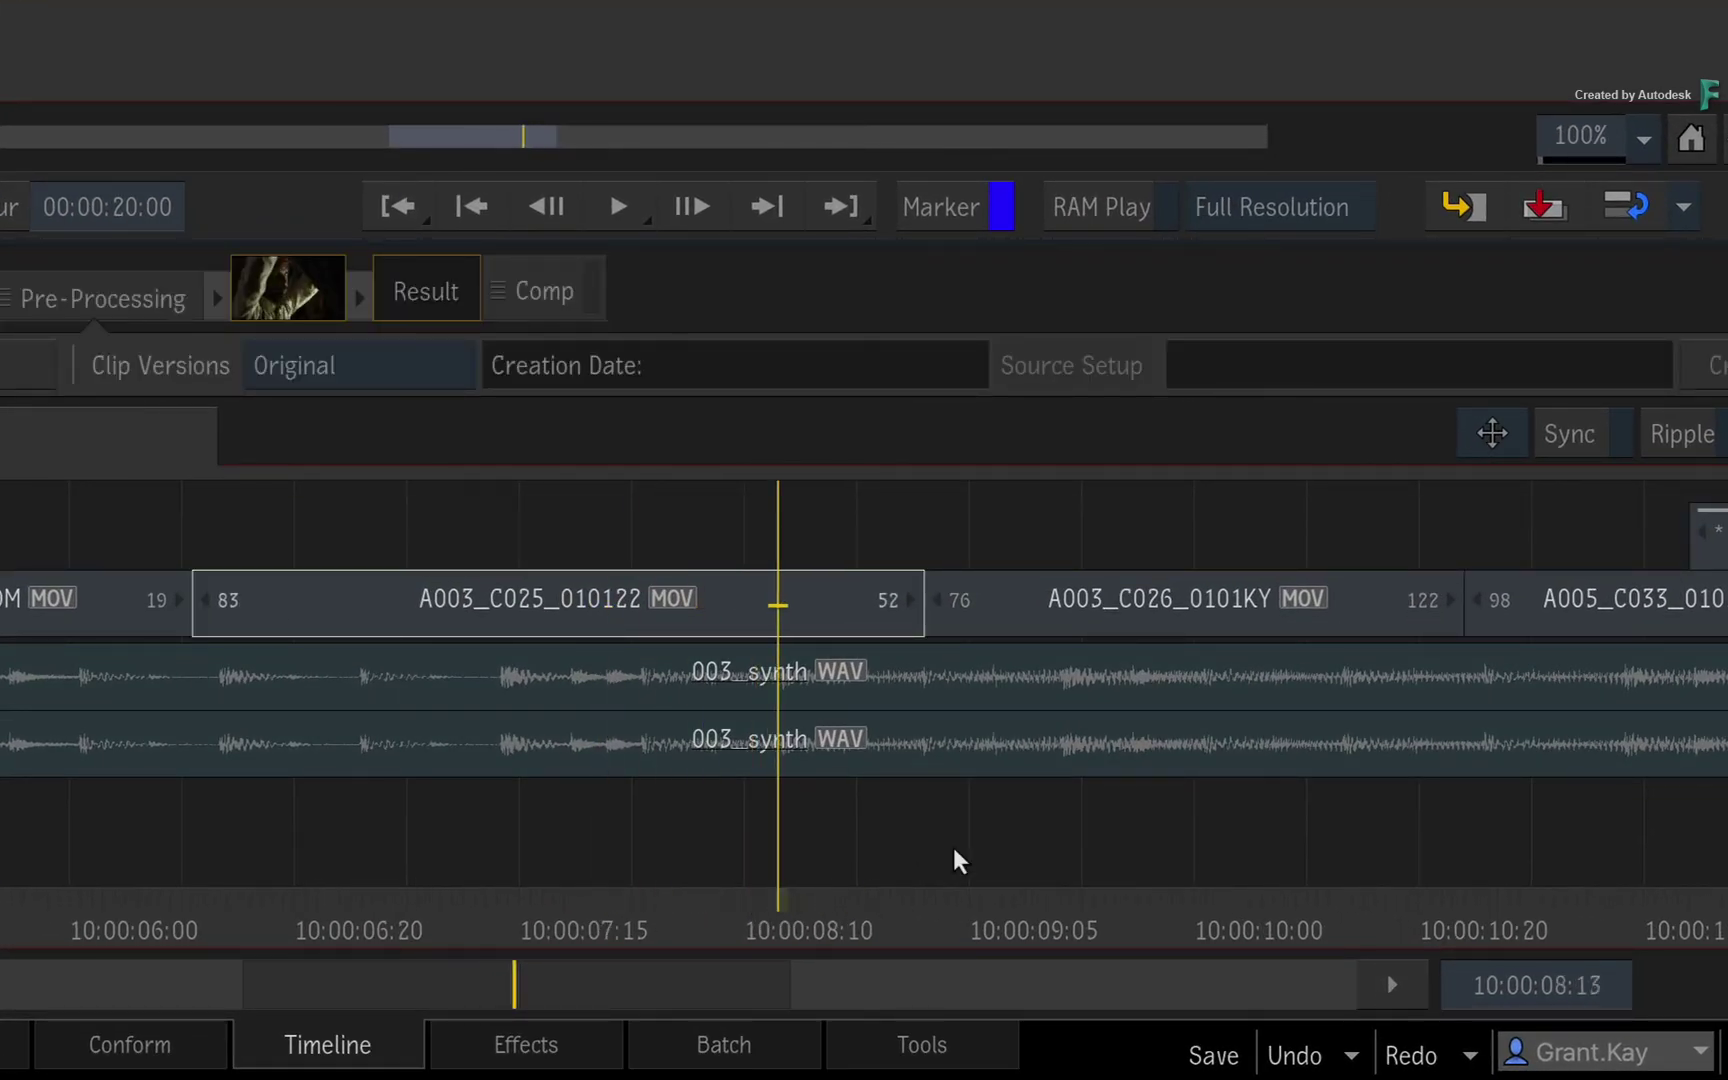
pyautogui.press('x')
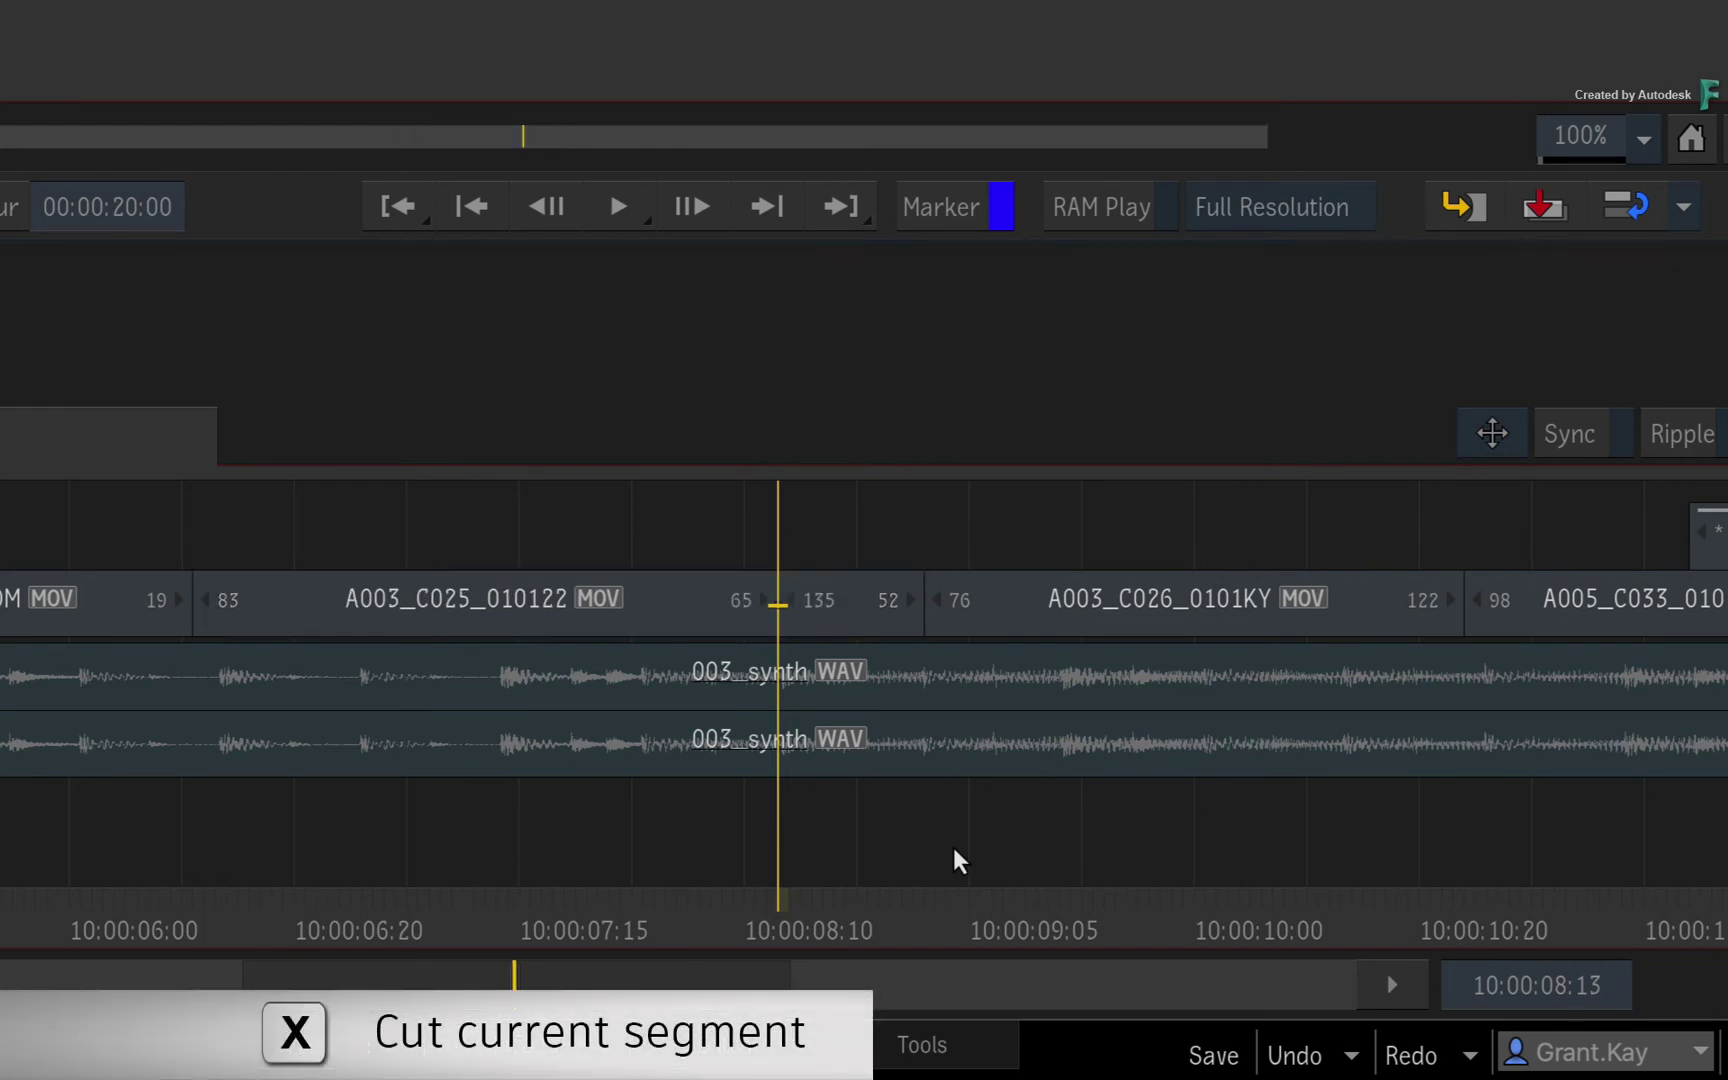
# Select the new edit point near 10:00:08:06 and delete it to rejoin the clip
pyautogui.scroll(1, 527, 880)
pyautogui.scroll(2, 555, 679)
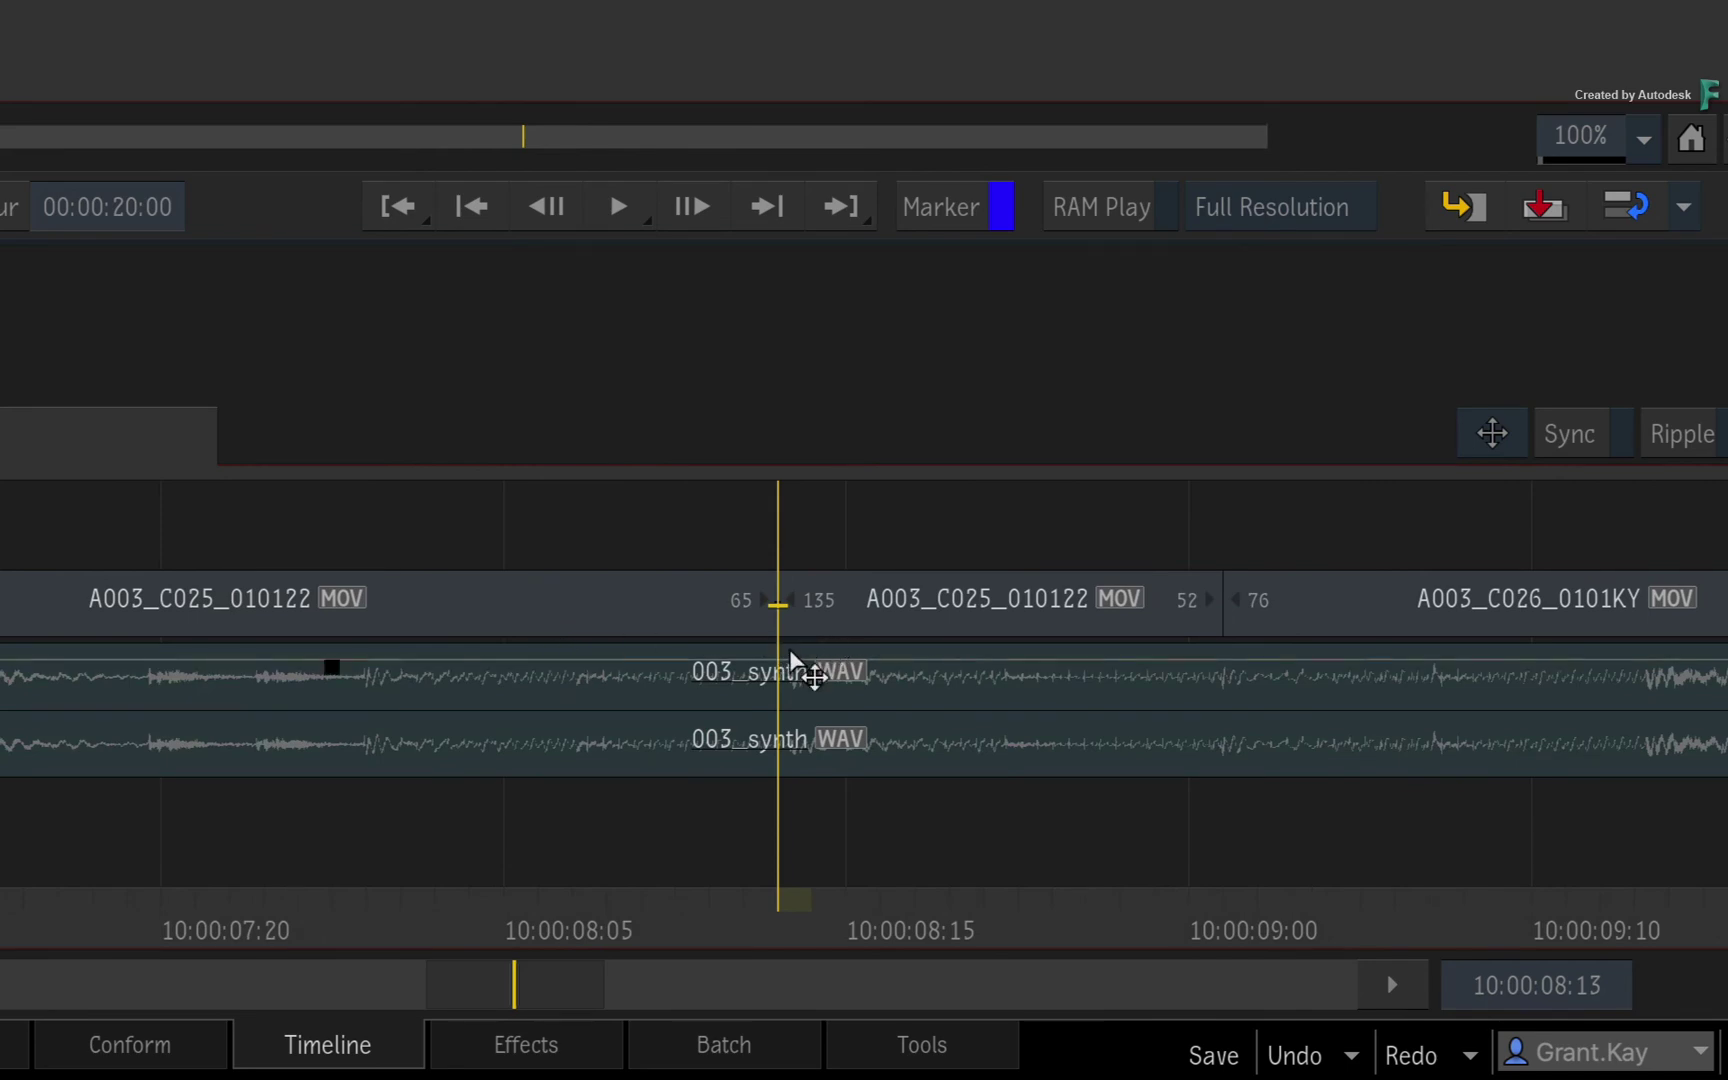
pyautogui.moveTo(761, 521); pyautogui.dragTo(547, 517)
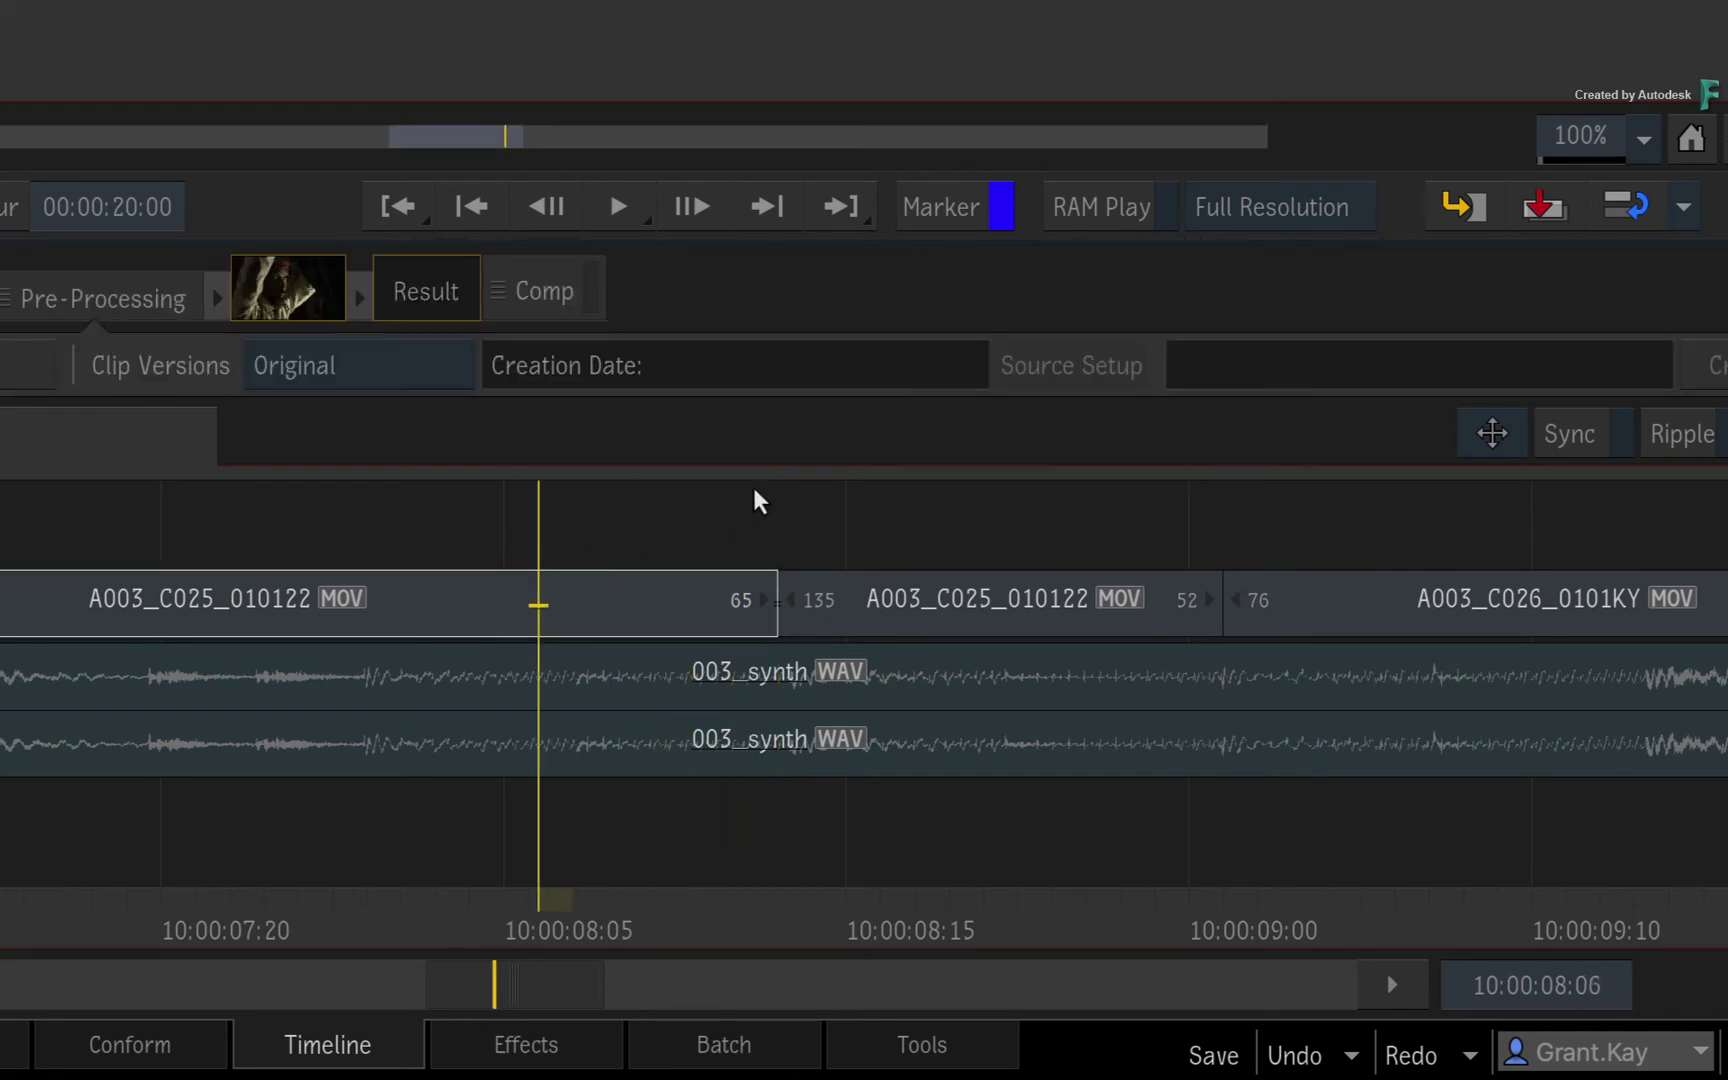
pyautogui.click(780, 600)
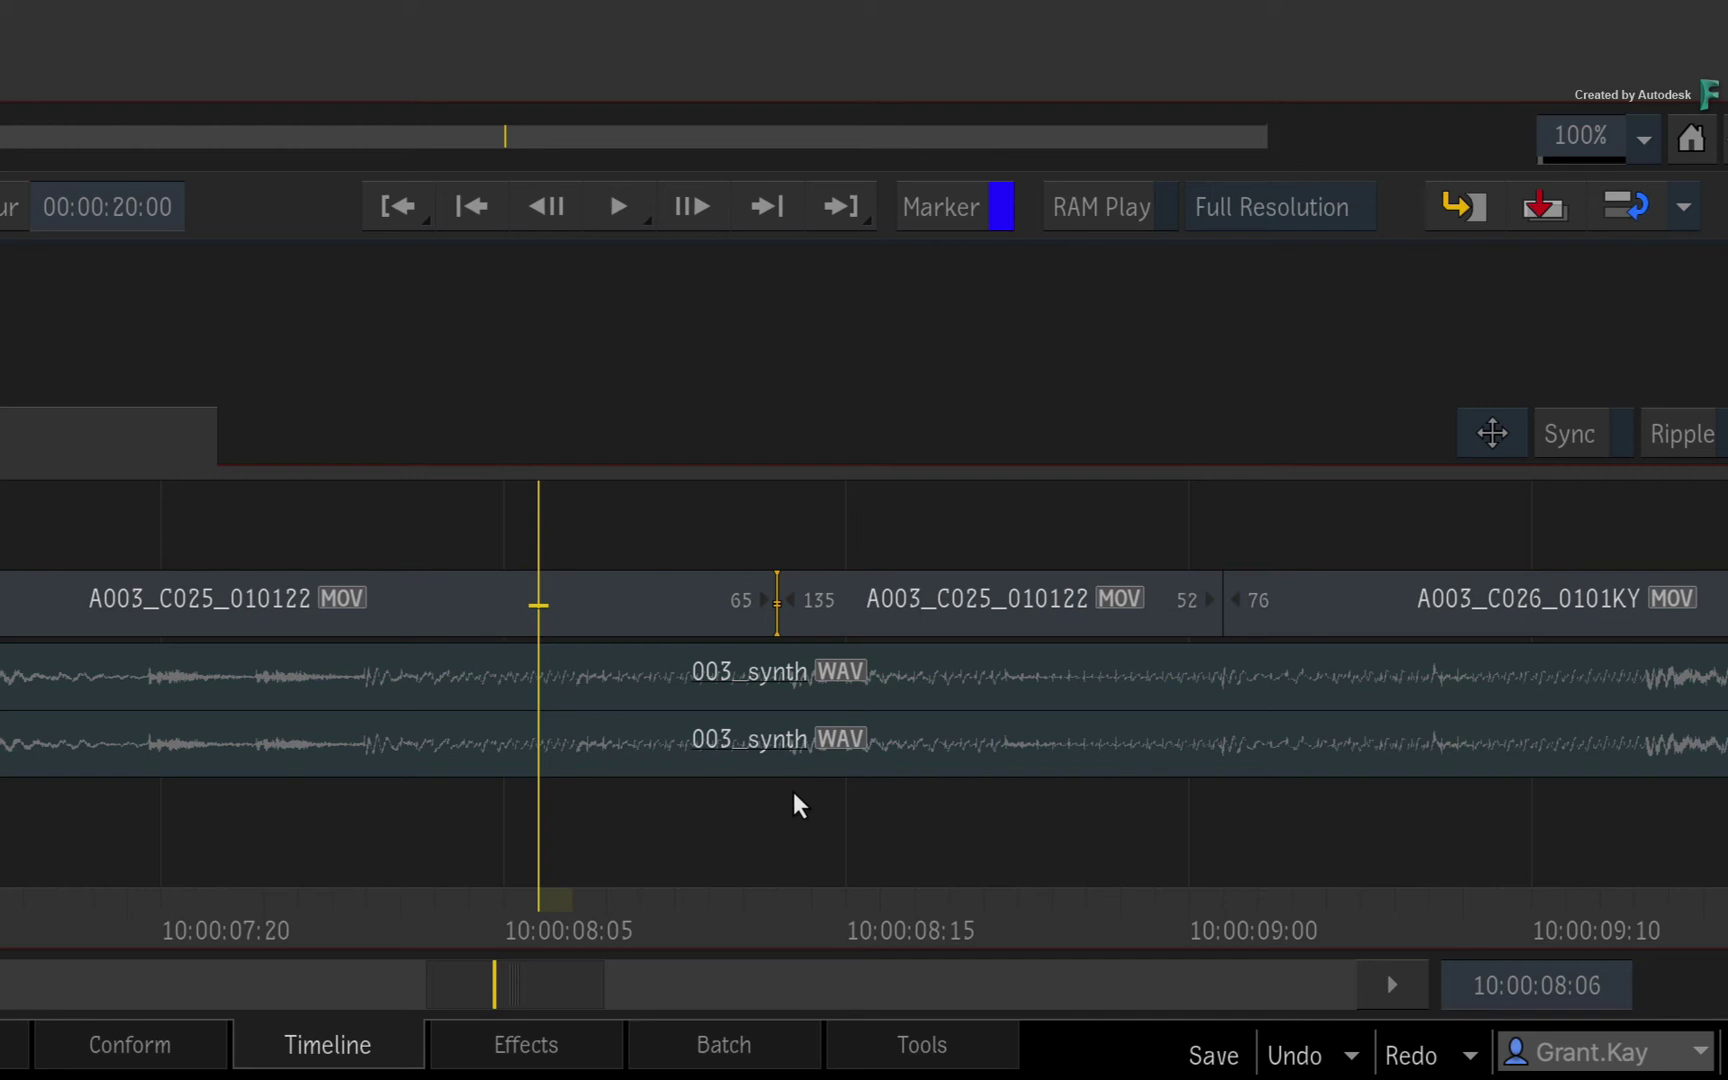
pyautogui.press('Delete')
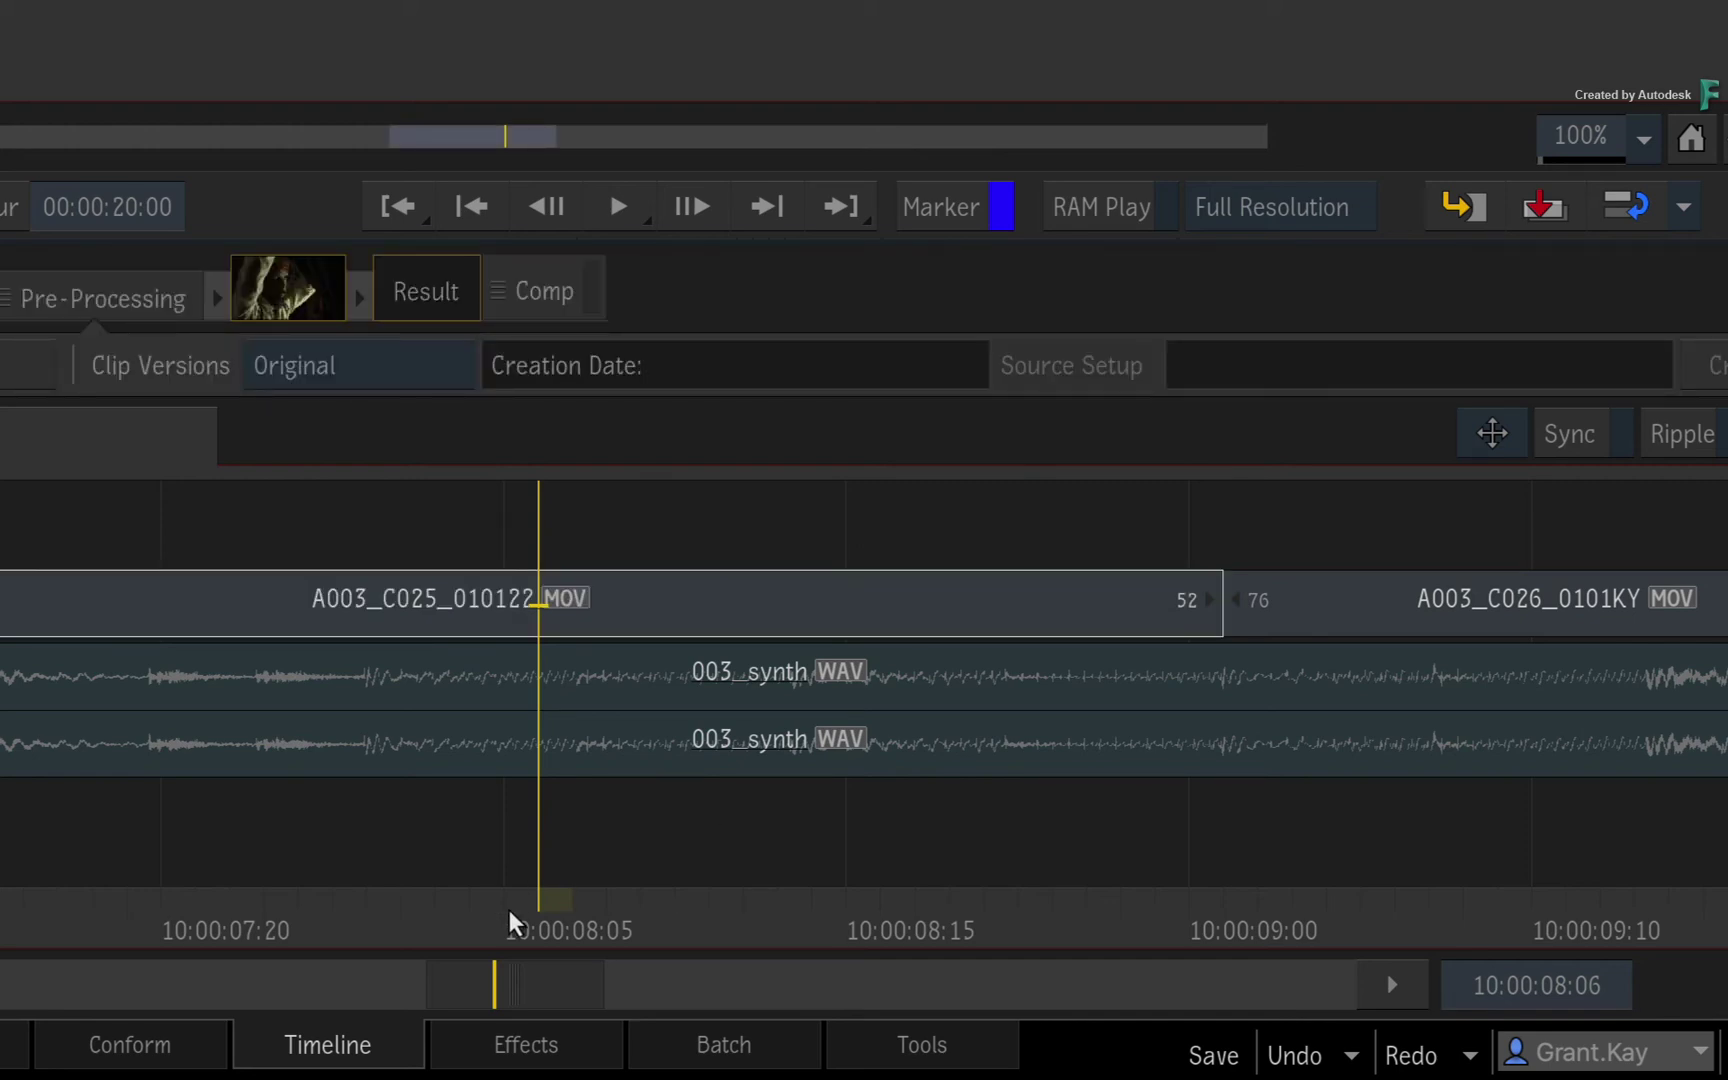
# Cut all tracks at 10:00:08:17 with Ctrl+Shift+X, delete that splice, and fit the whole sequence in view
pyautogui.moveTo(510, 910); pyautogui.dragTo(940, 898)
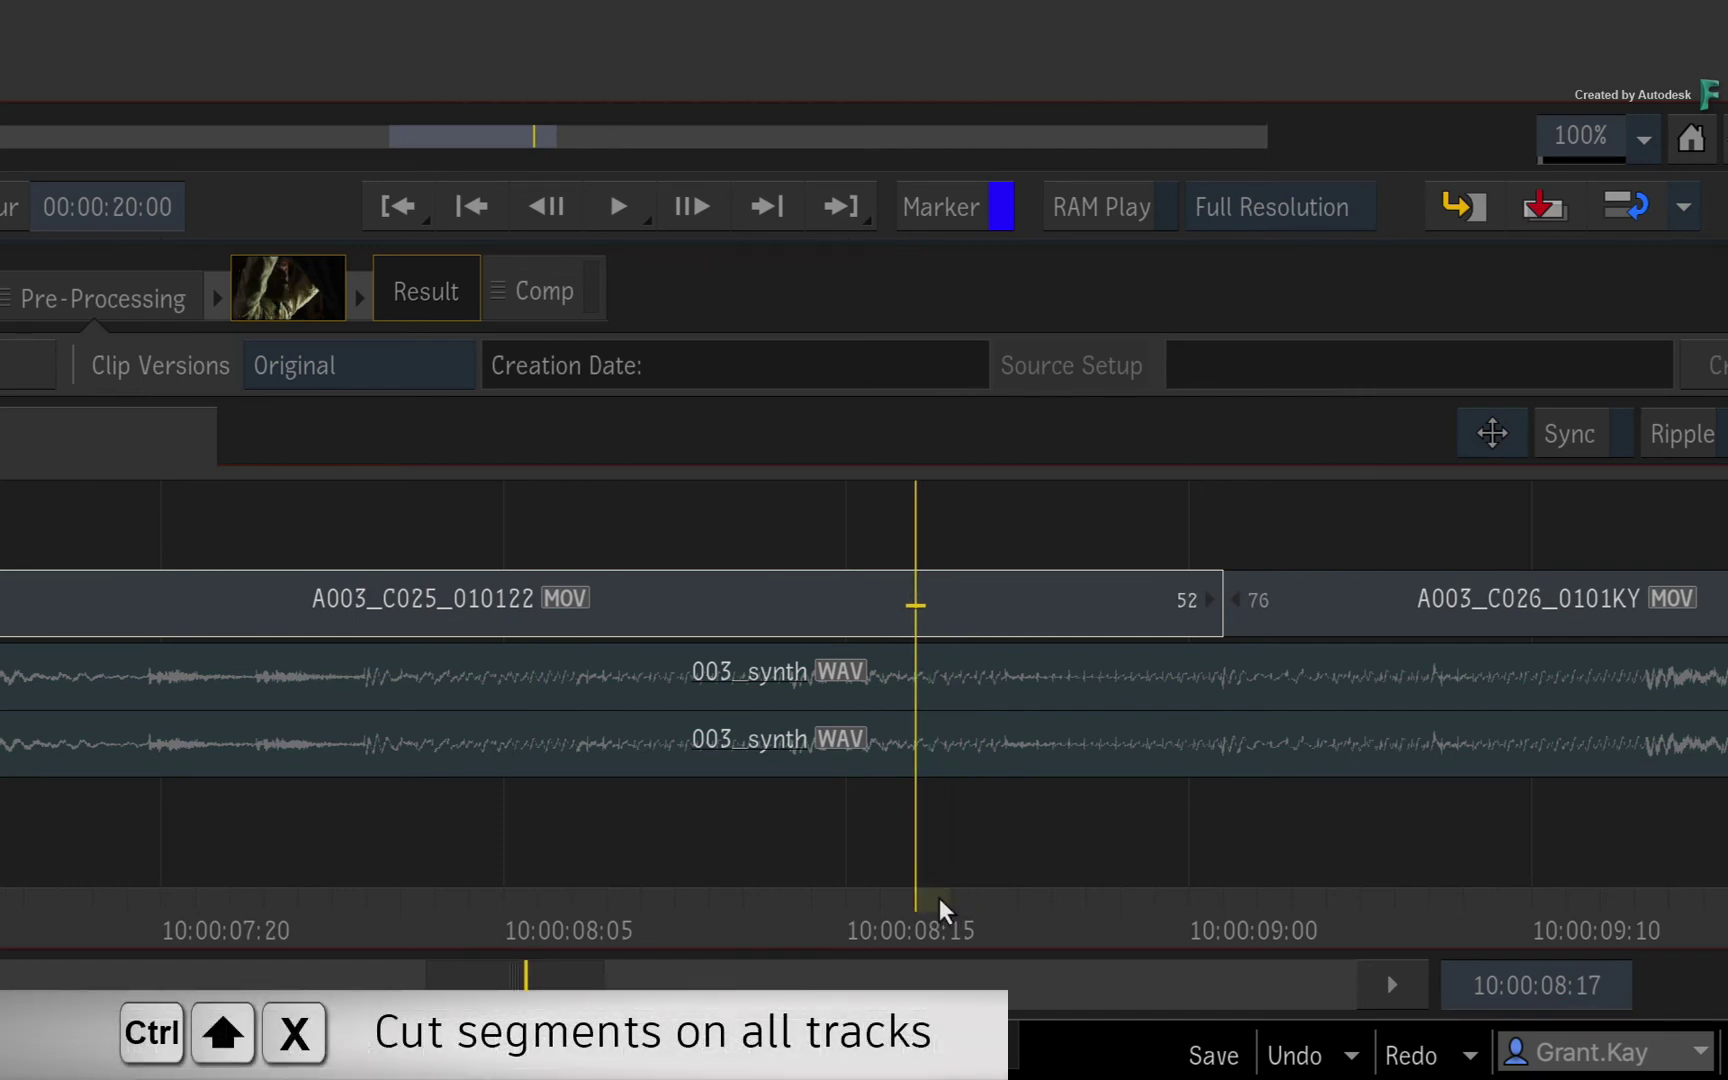
pyautogui.hotkey('ctrl', 'shift', 'x')
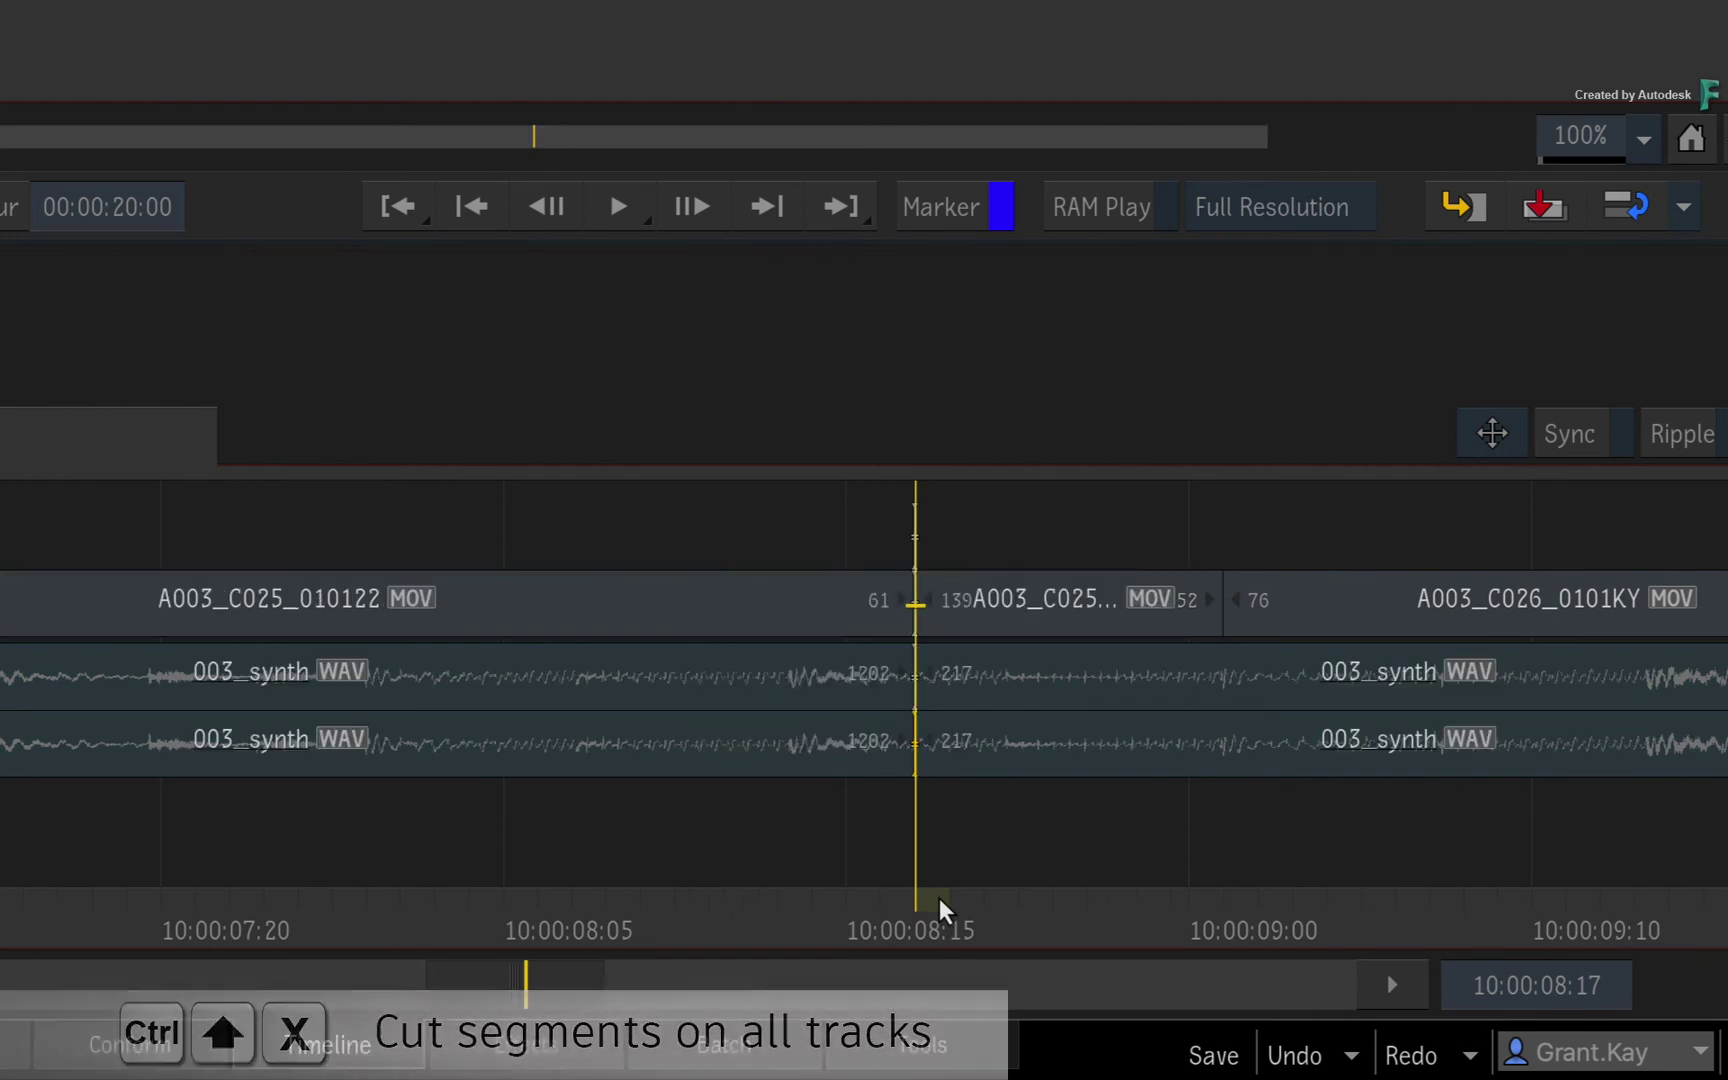
pyautogui.moveTo(900, 907); pyautogui.dragTo(718, 887)
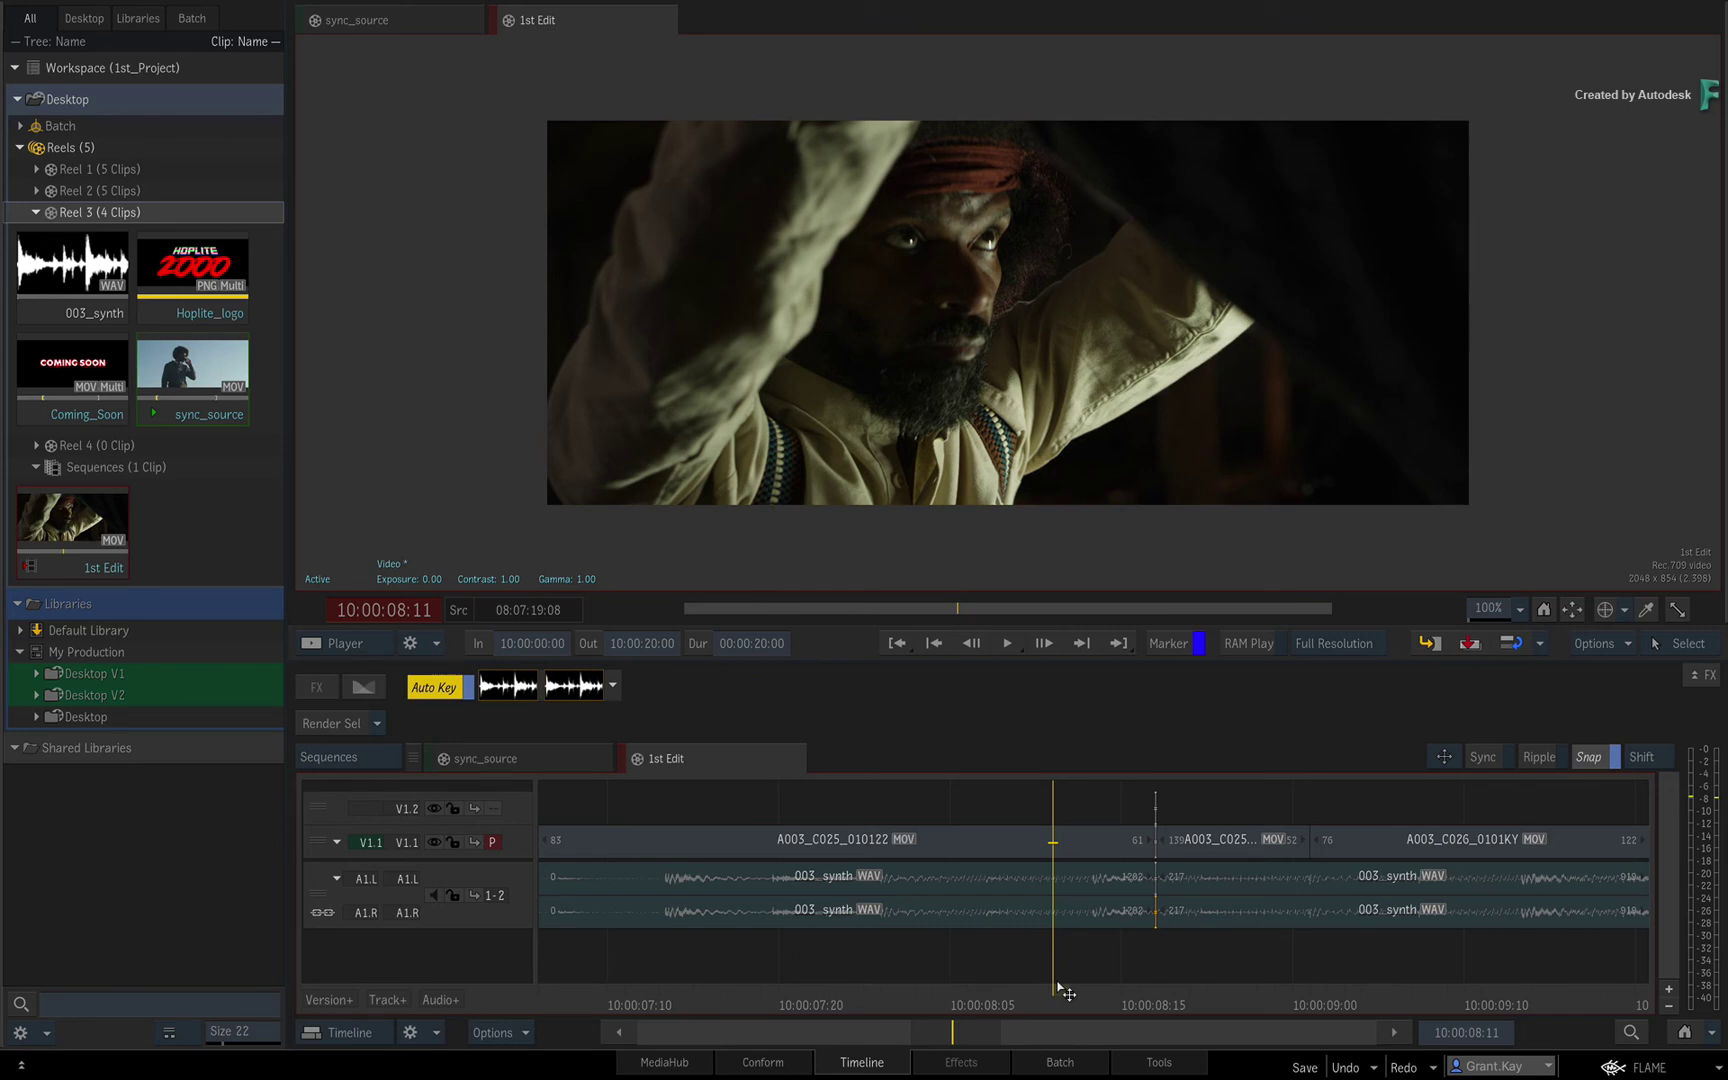
pyautogui.press('Delete')
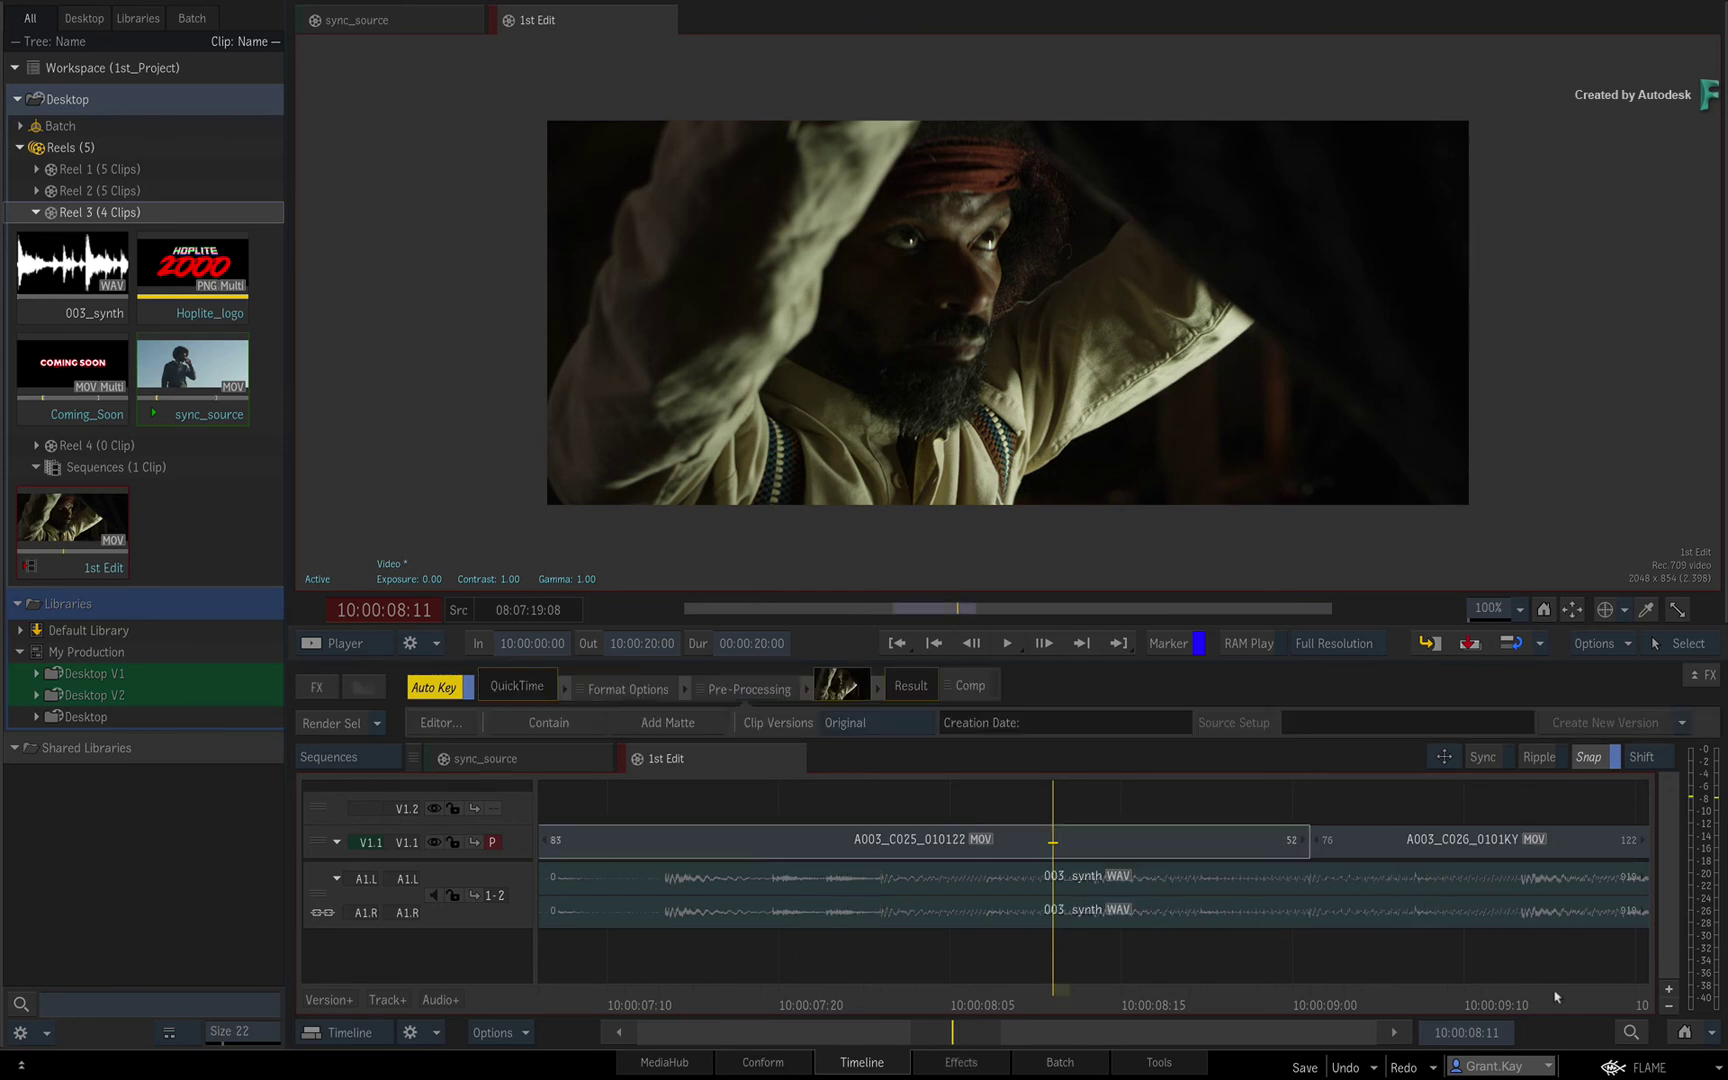
pyautogui.click(1684, 1032)
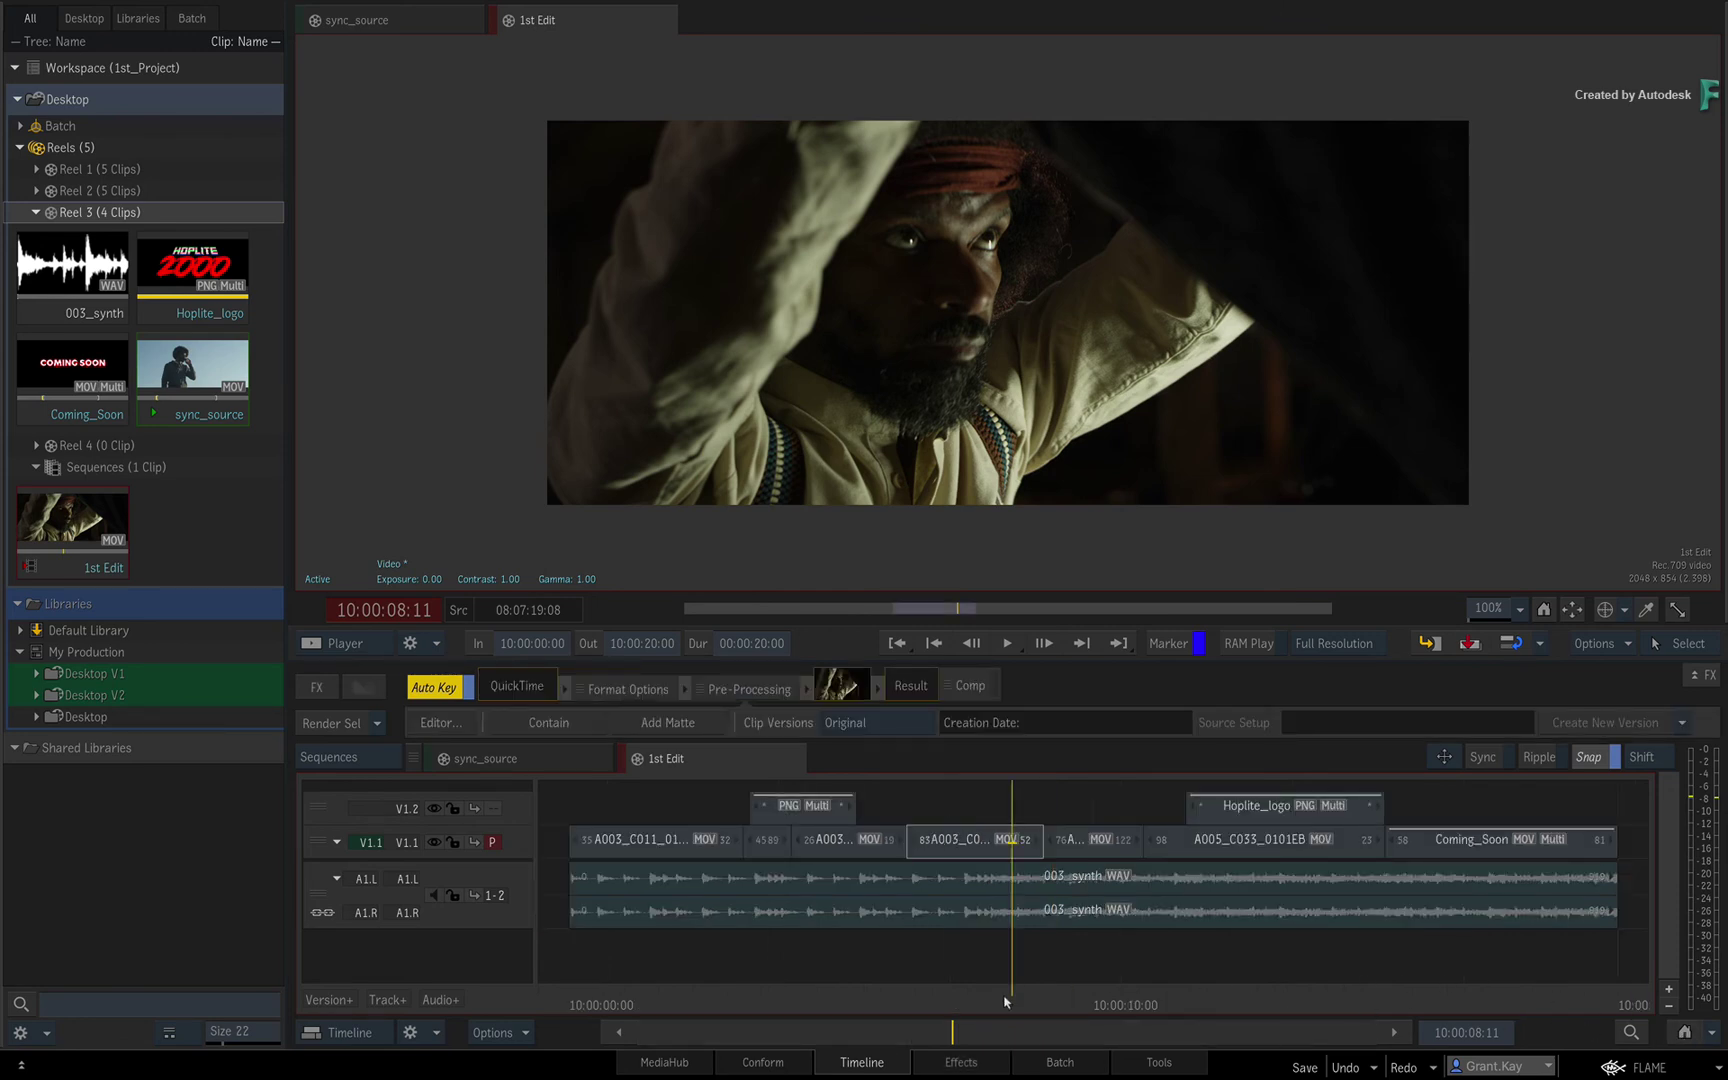
# Play the edit from an earlier point to 10:00:11:22 adding cuts, then scrub back to review them
pyautogui.moveTo(1006, 1000); pyautogui.dragTo(867, 955)
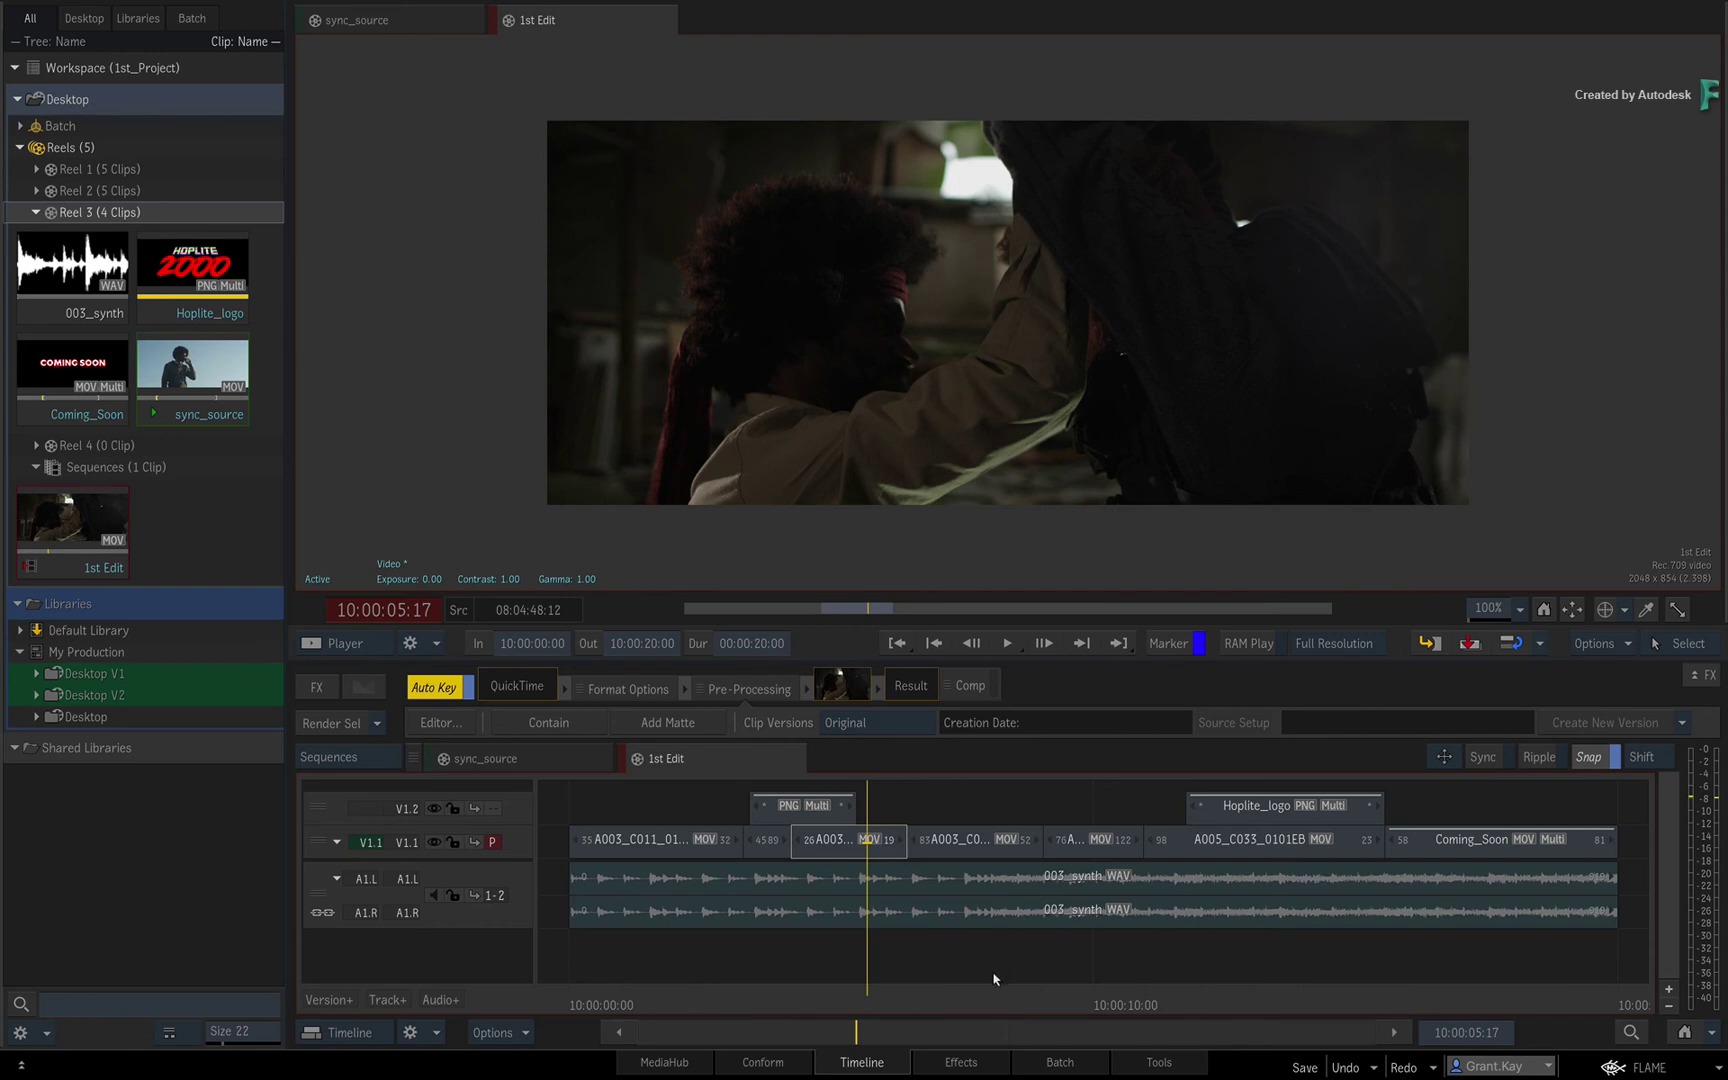
pyautogui.press('space')
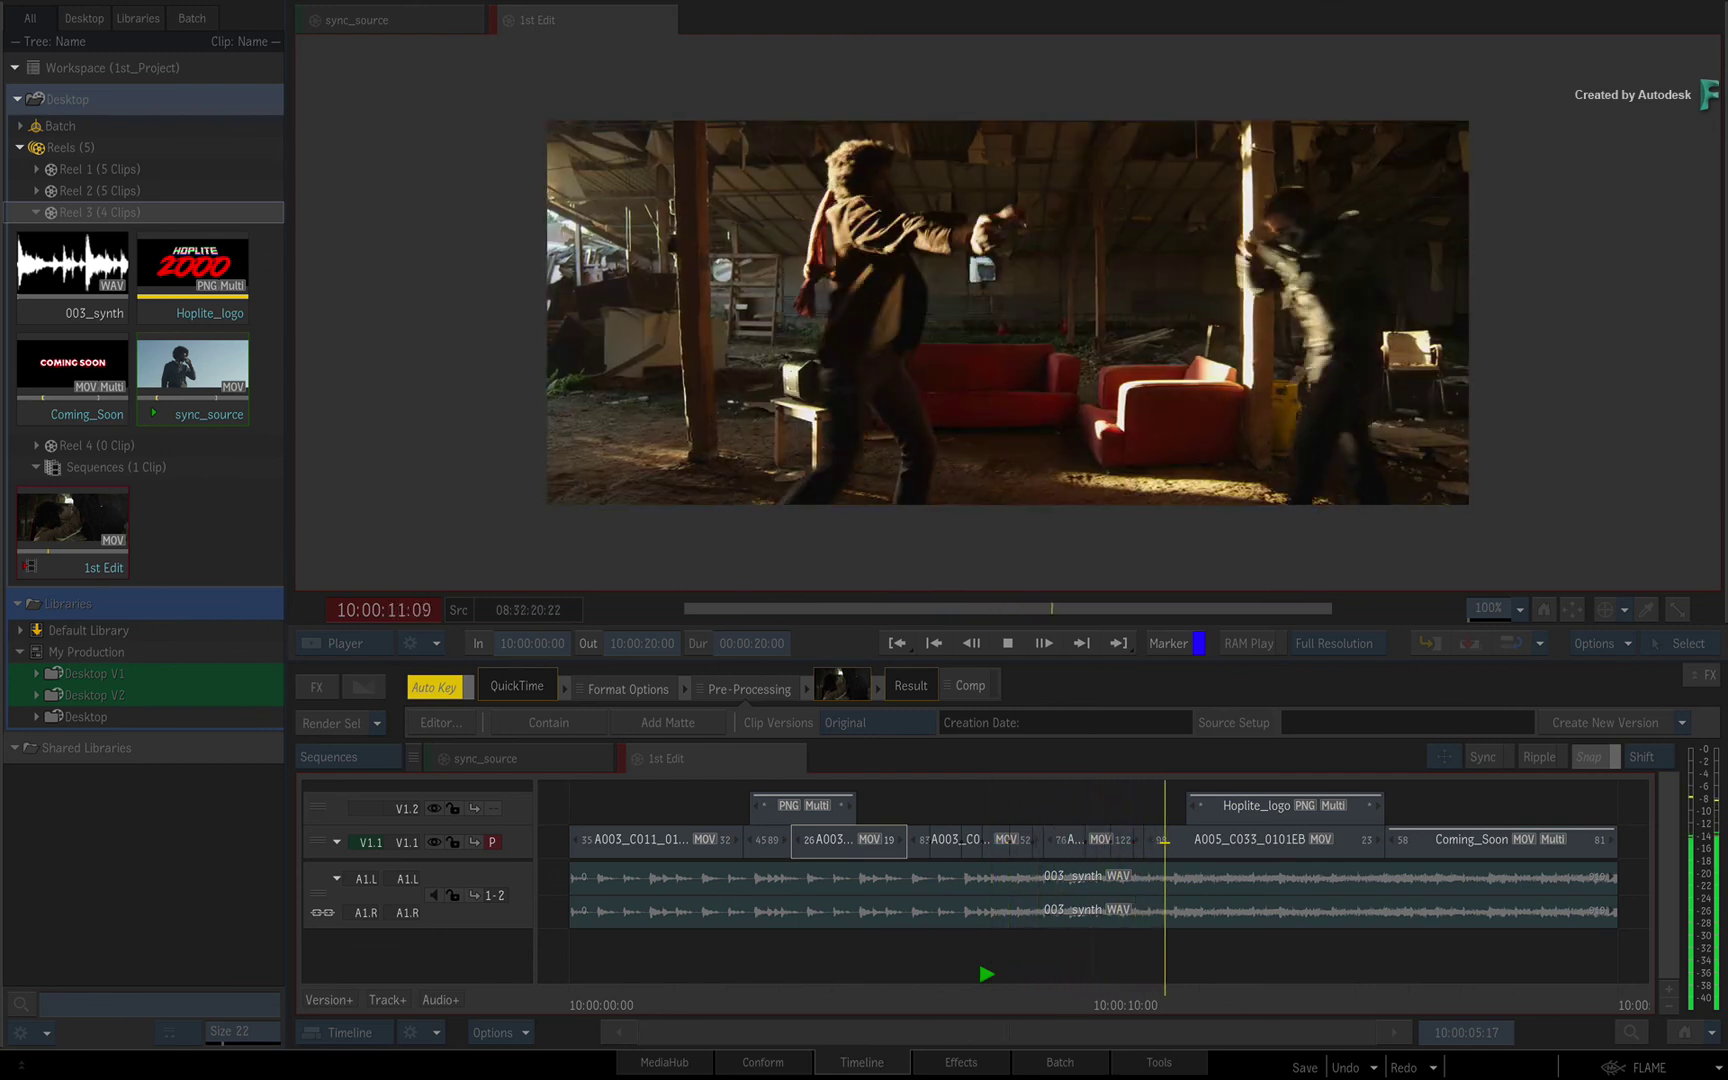
pyautogui.press('space')
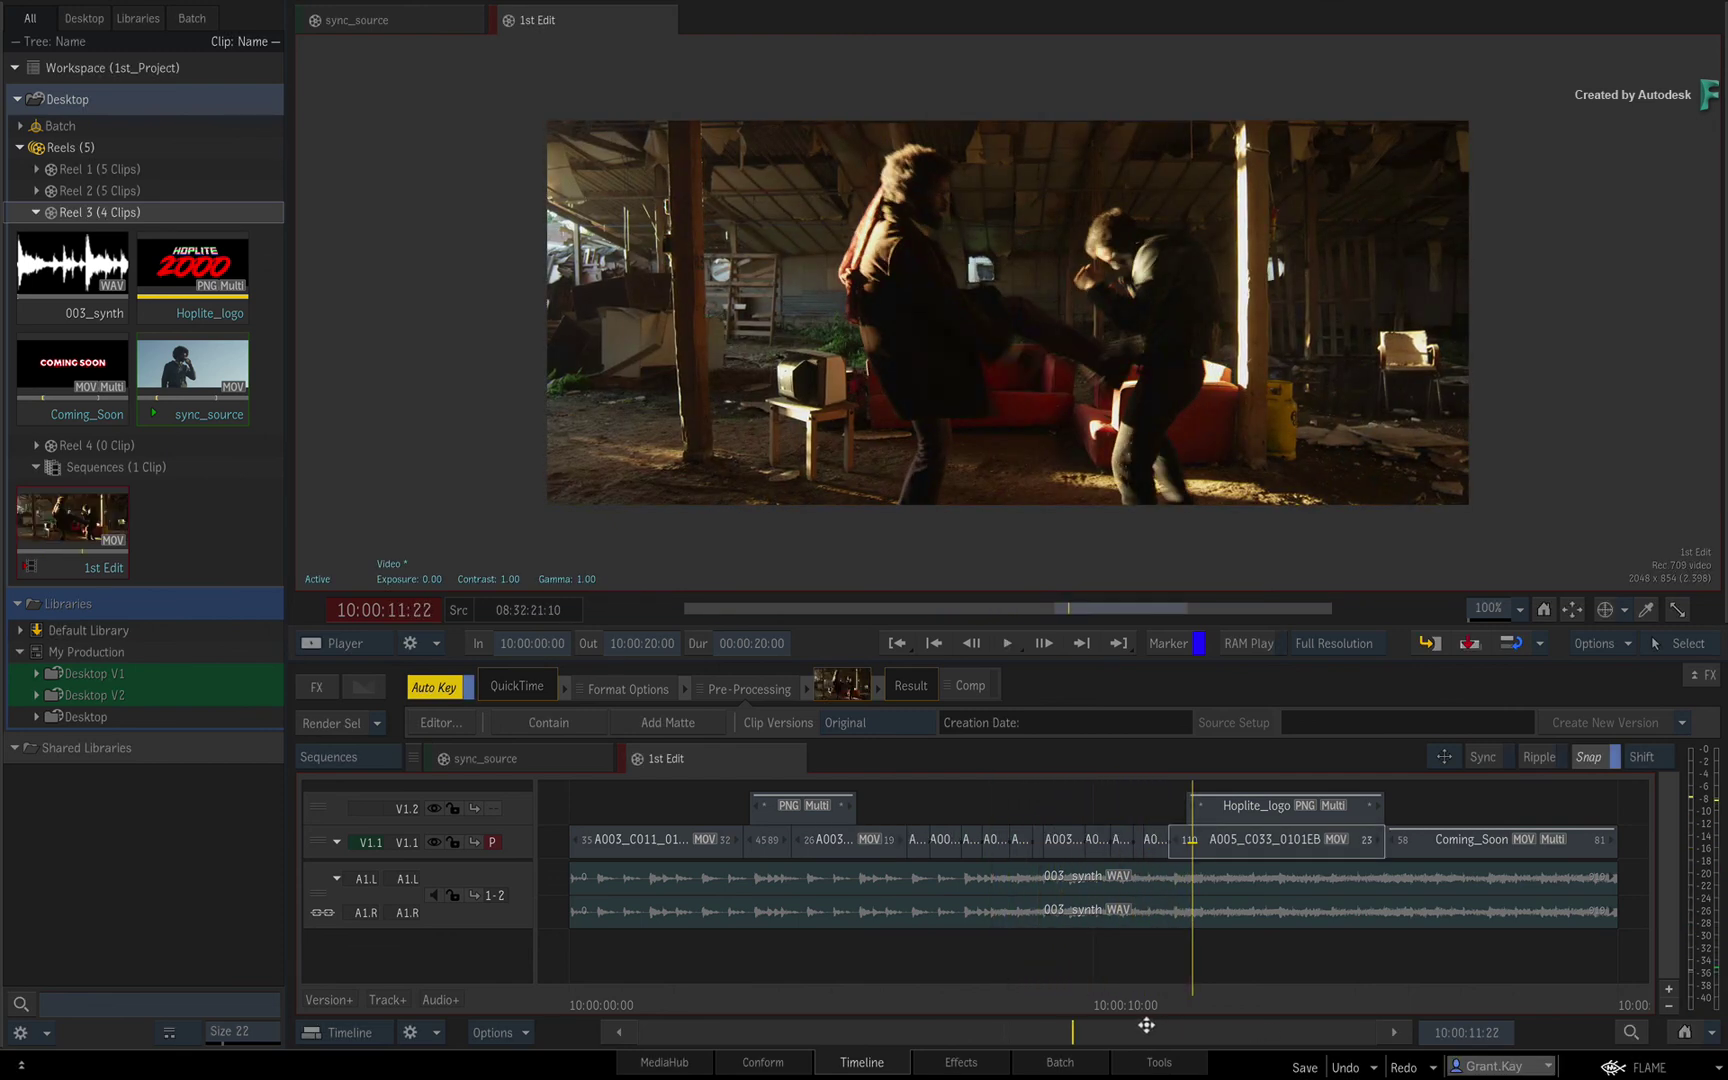
pyautogui.moveTo(1070, 1004)
pyautogui.mouseDown()
pyautogui.moveTo(1068, 966)
pyautogui.moveTo(1081, 1025)
pyautogui.mouseUp()
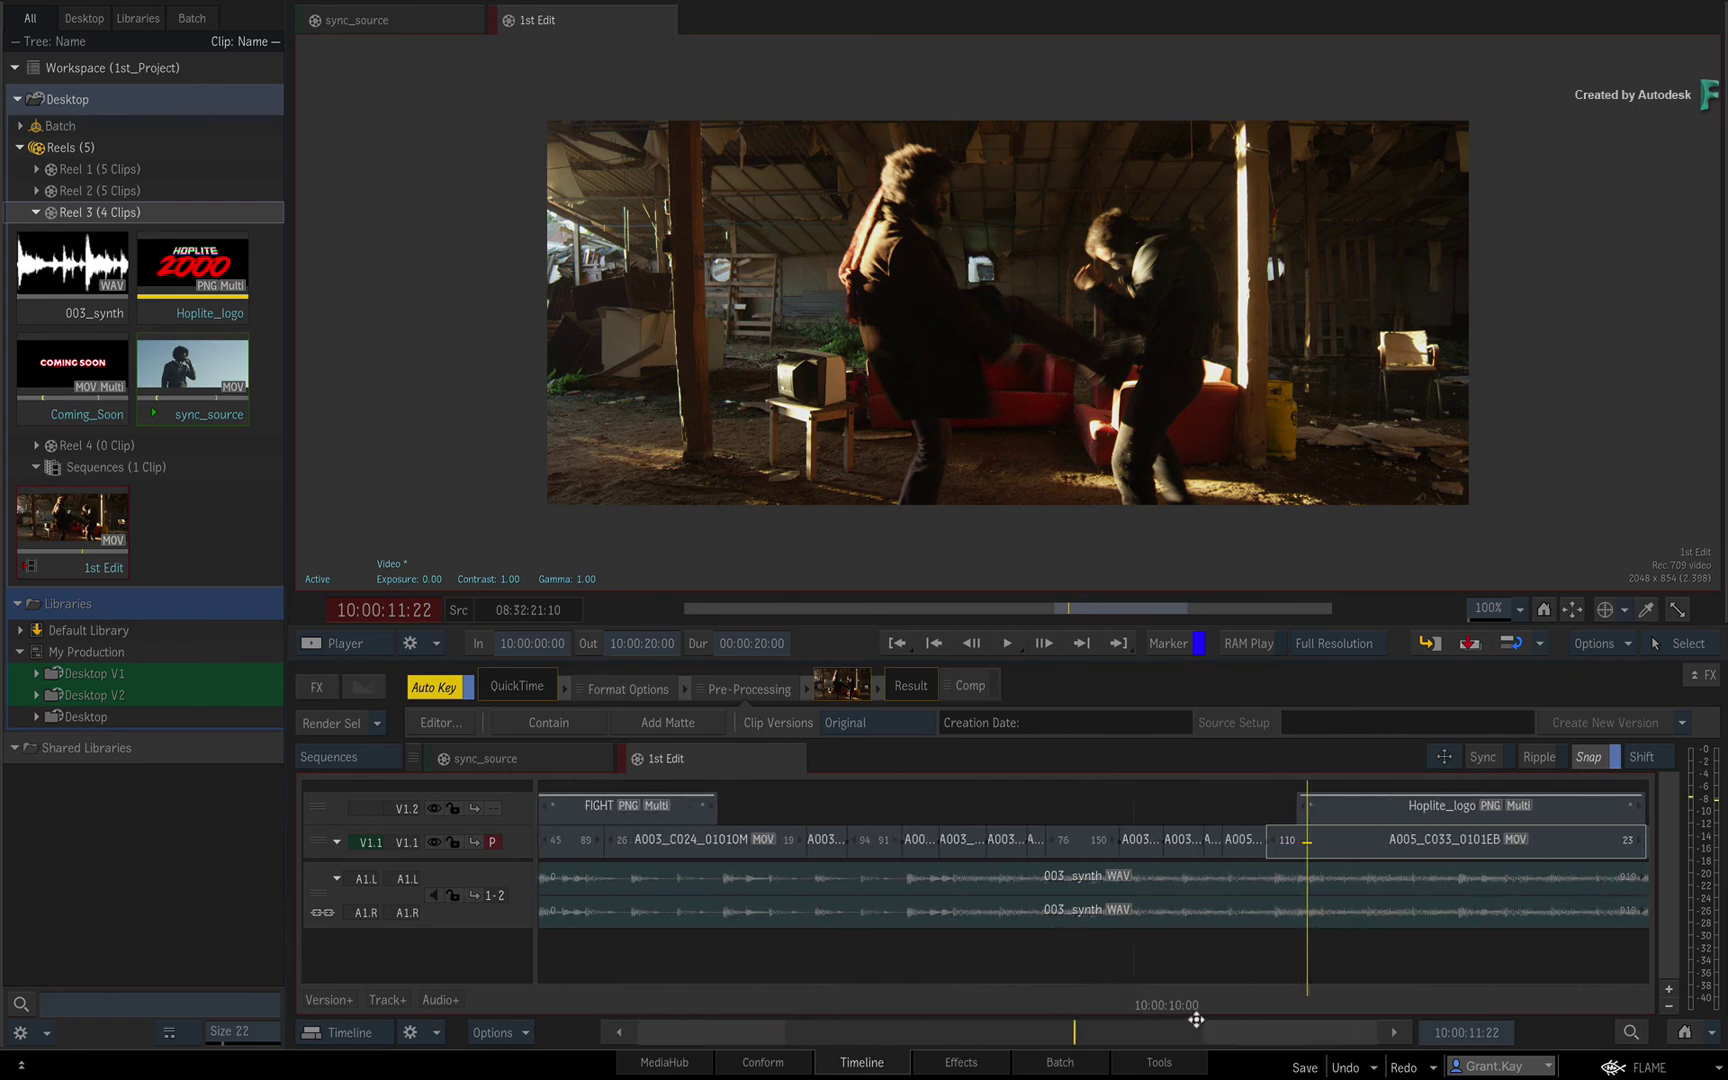
pyautogui.moveTo(1300, 997); pyautogui.dragTo(838, 937)
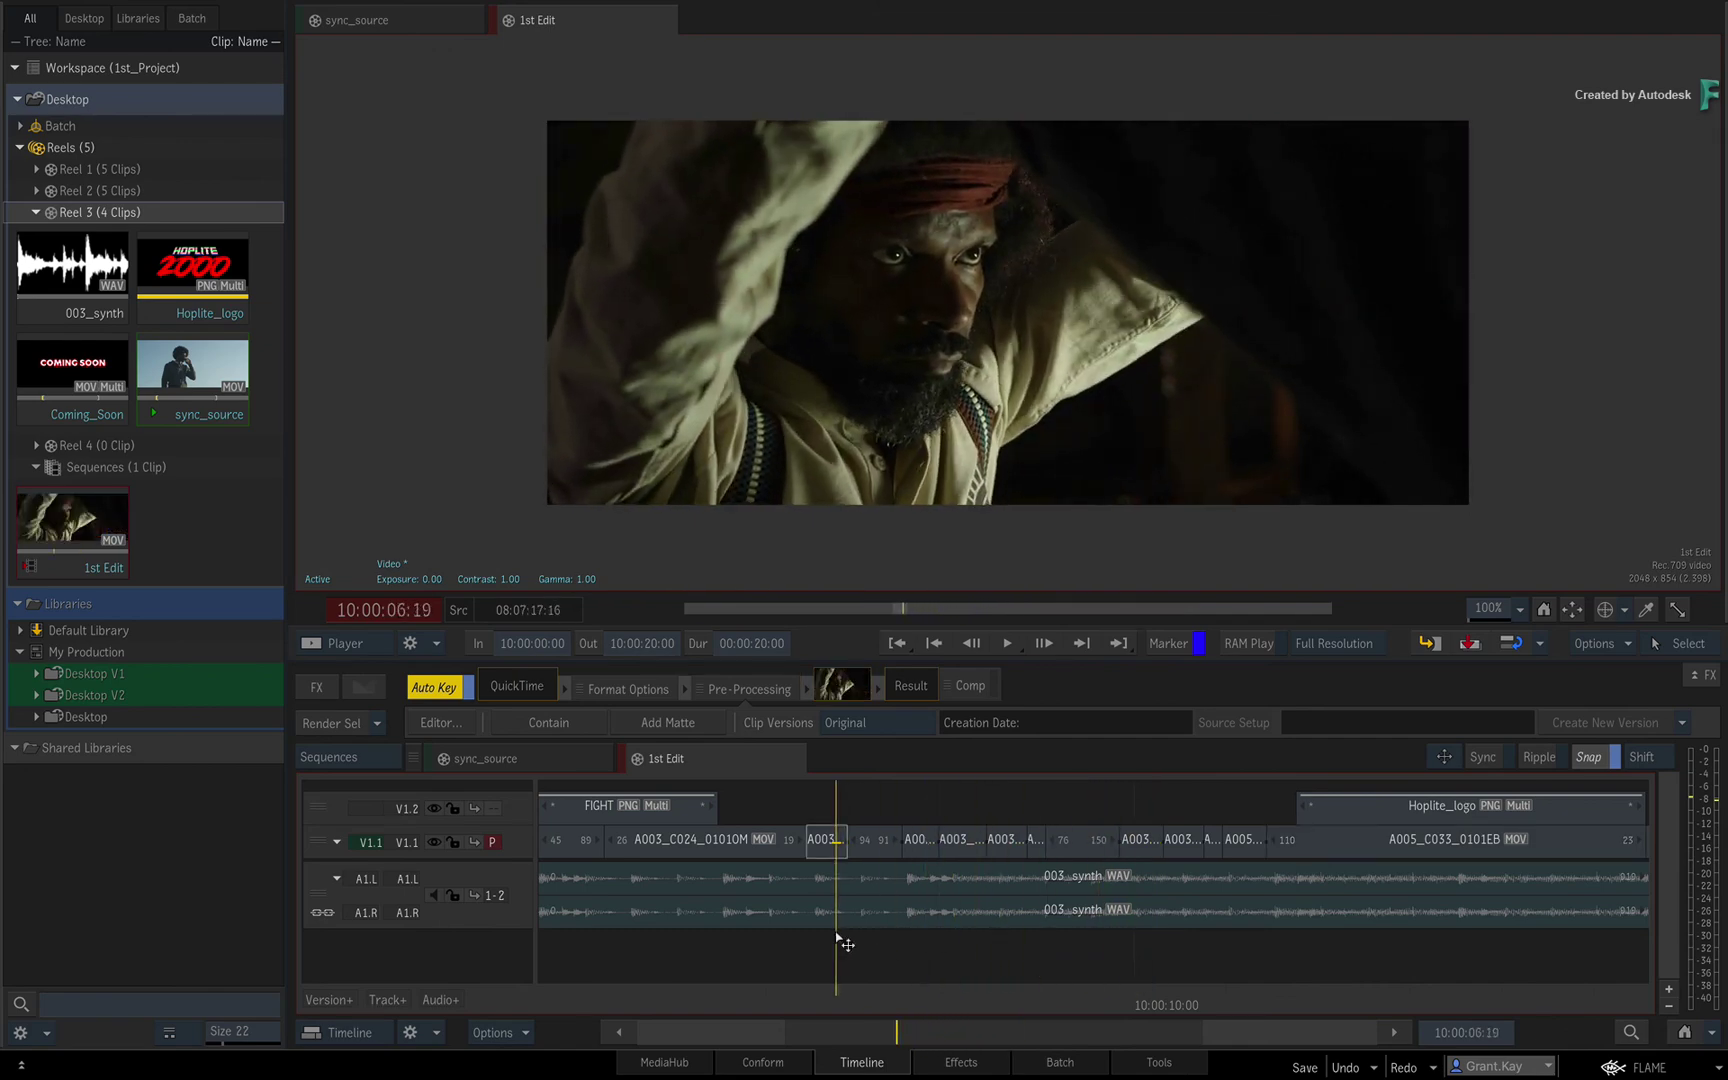